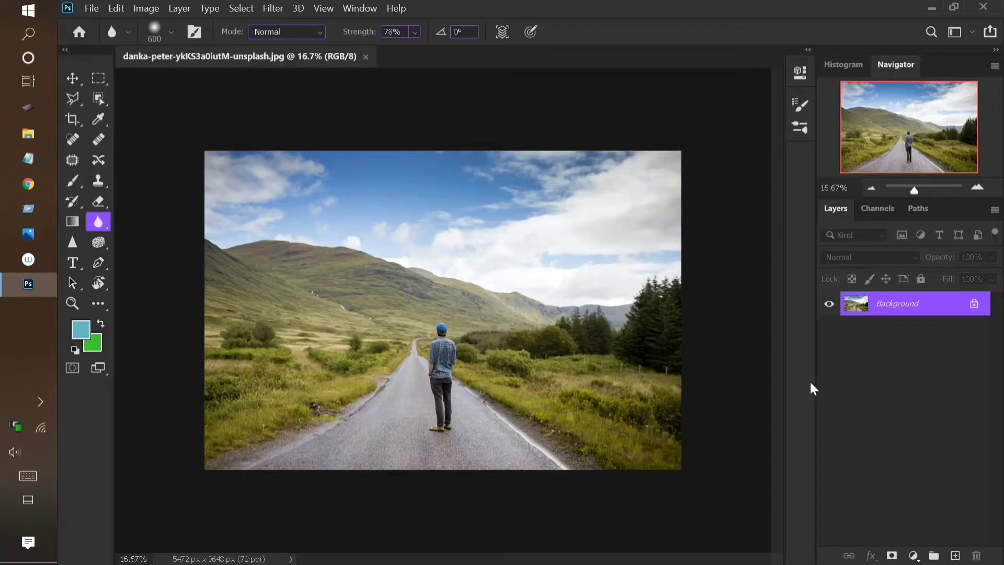
# - Duplicate the Background layer and select the whole sky above the hills and trees with the Object Selection tool
pyautogui.hotkey('ctrl', 'j')
pyautogui.click(98, 100)
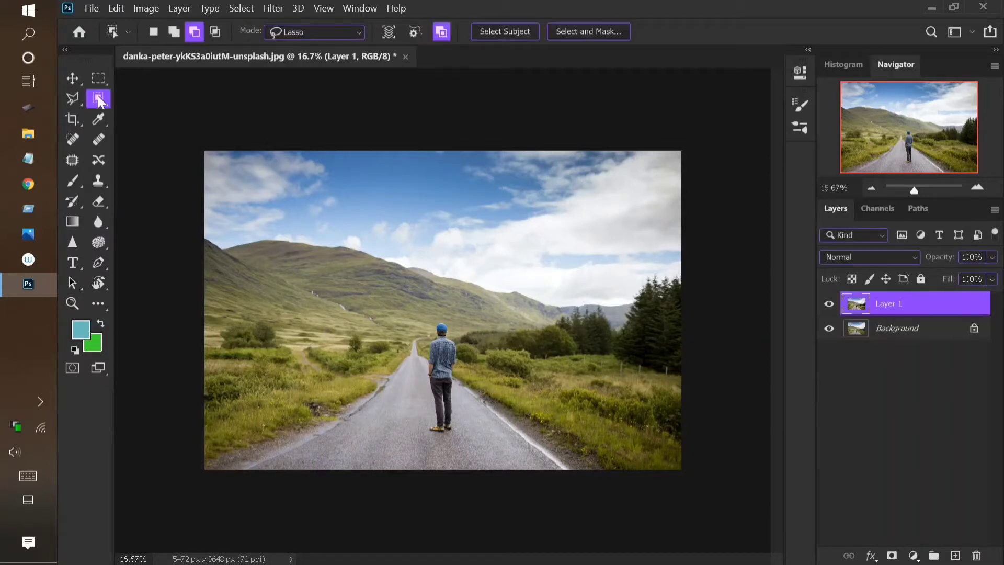
pyautogui.rightClick(96, 102)
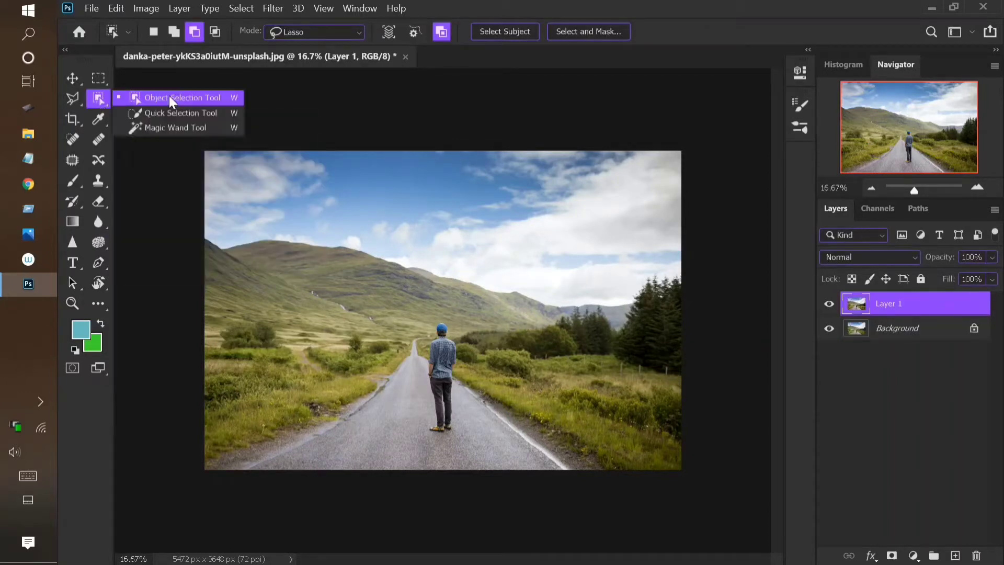
pyautogui.click(171, 101)
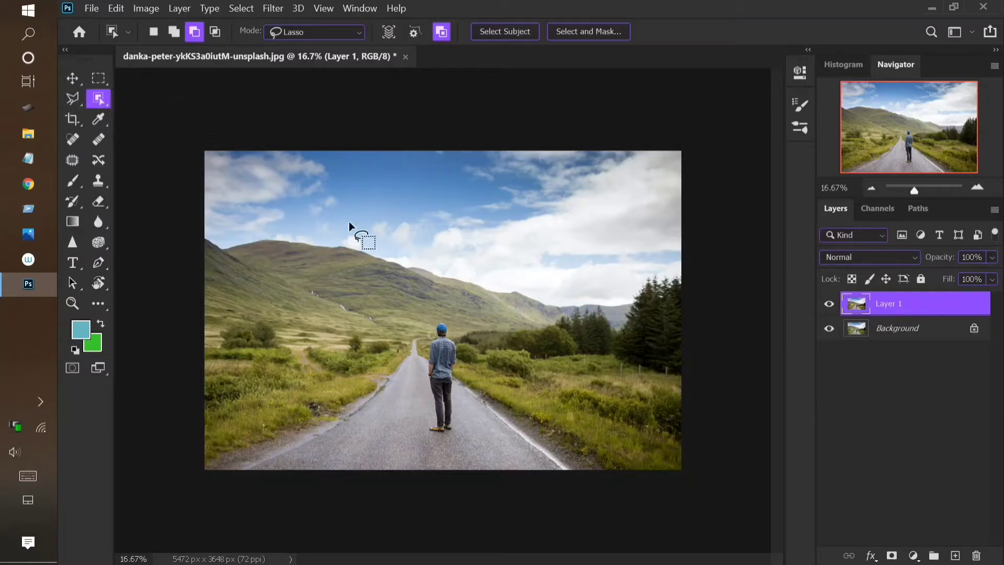
pyautogui.moveTo(204, 229); pyautogui.dragTo(450, 297)
pyautogui.moveTo(541, 315); pyautogui.dragTo(680, 283)
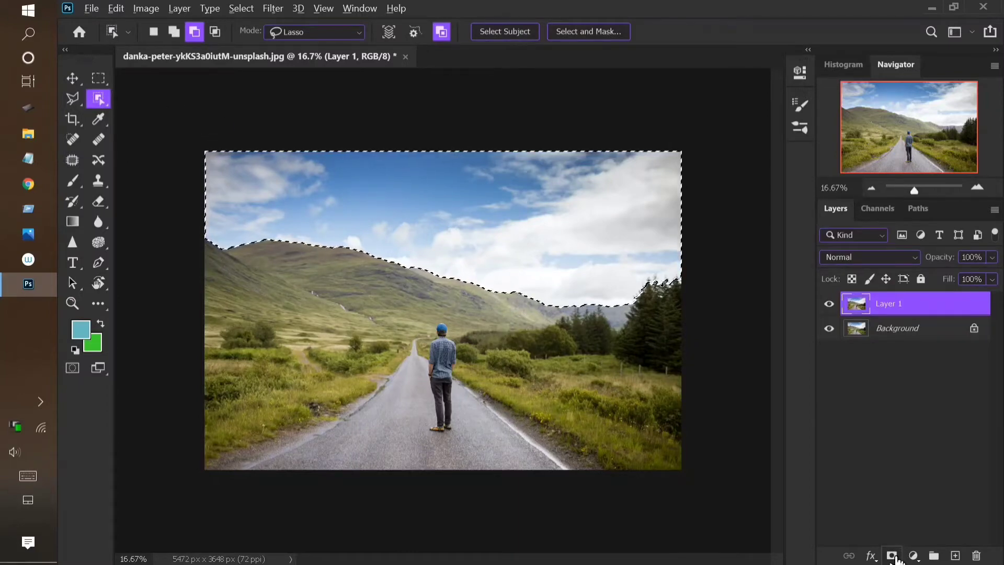
# - Add a layer mask from the sky selection to Layer 1 and hide the Background layer
pyautogui.click(893, 555)
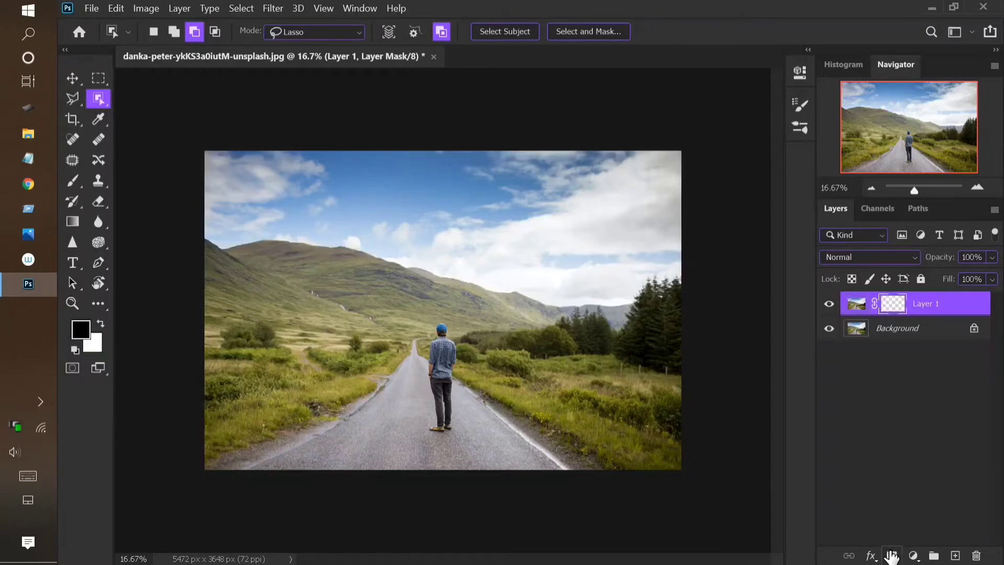
pyautogui.click(829, 330)
# - Refine Layer 1's mask with Smart Radius and Decontaminate Colors at 100%, outputting to a new layer with layer mask
pyautogui.doubleClick(894, 306)
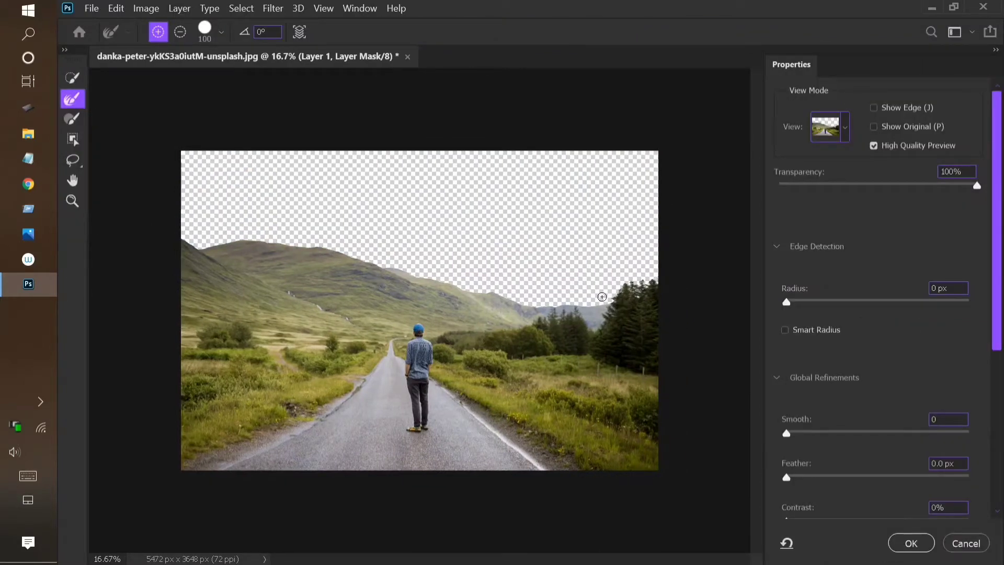
pyautogui.hotkey('ctrl', '+')
pyautogui.hotkey('ctrl', '+')
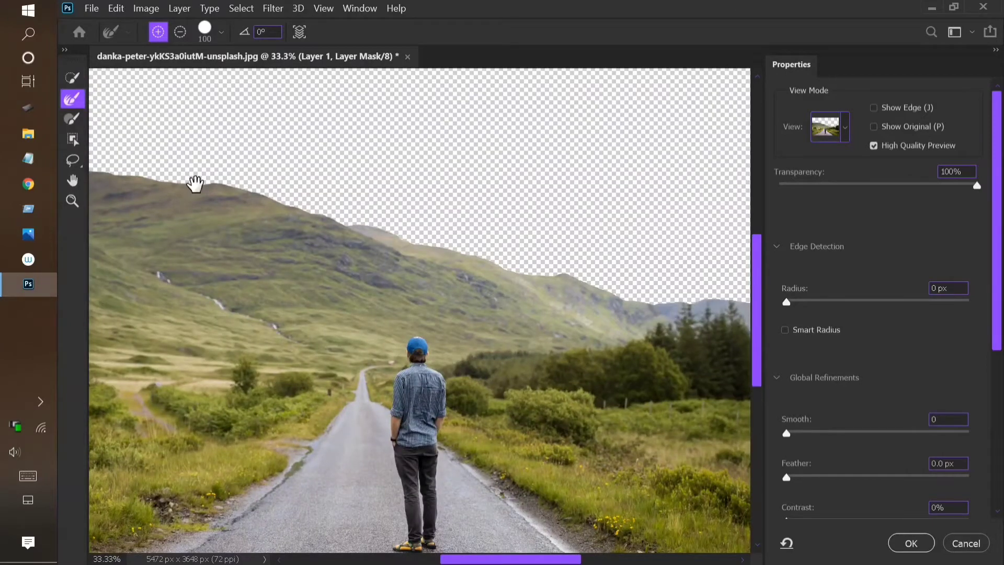
pyautogui.moveTo(475, 269); pyautogui.dragTo(178, 260)
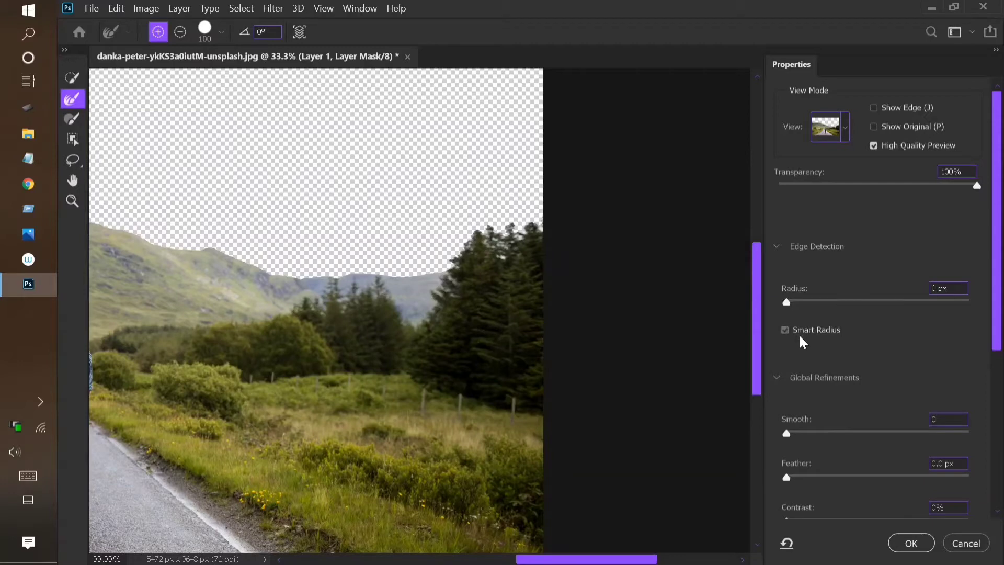
pyautogui.scroll(-5, 790, 398)
pyautogui.click(785, 413)
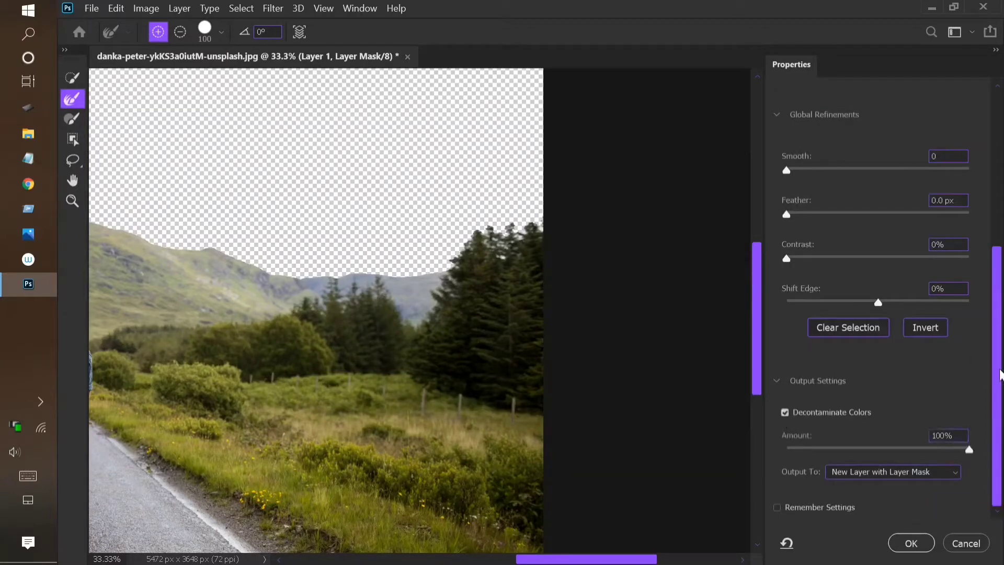
pyautogui.press(']')
pyautogui.press(']')
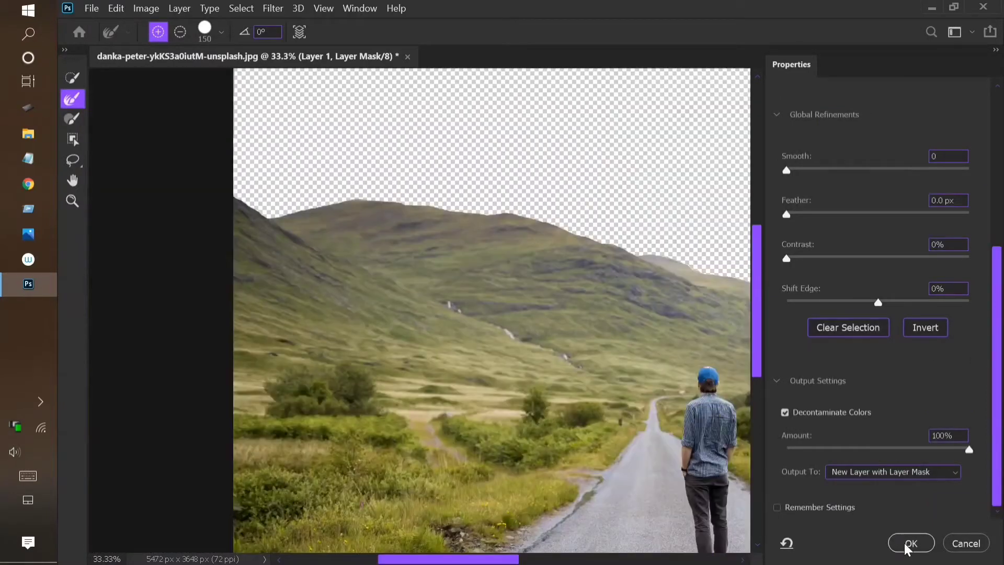
pyautogui.click(911, 543)
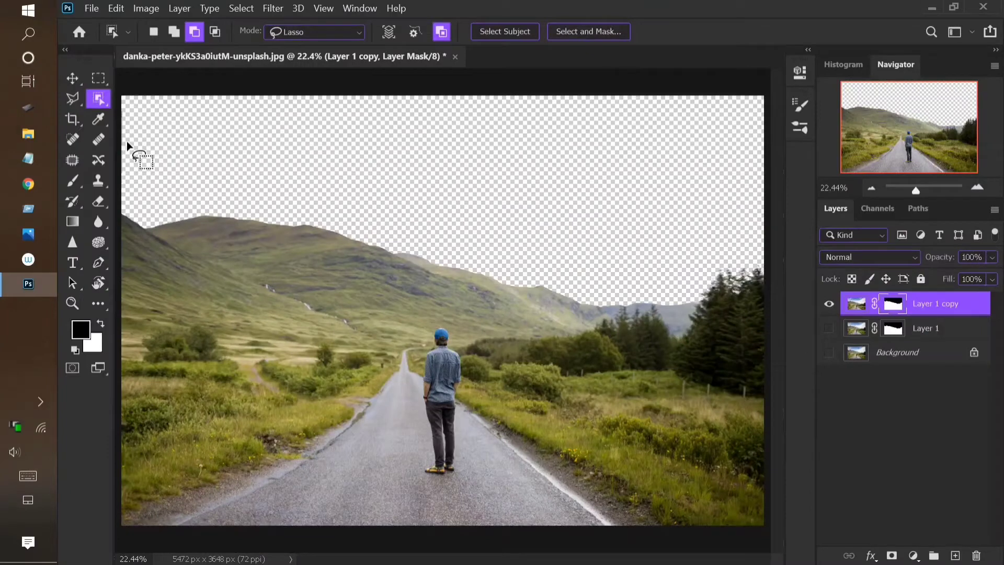
# - Delete Layer 1 and the Background layer, keeping only the refined cutout layer
pyautogui.press('v')
pyautogui.click(929, 335)
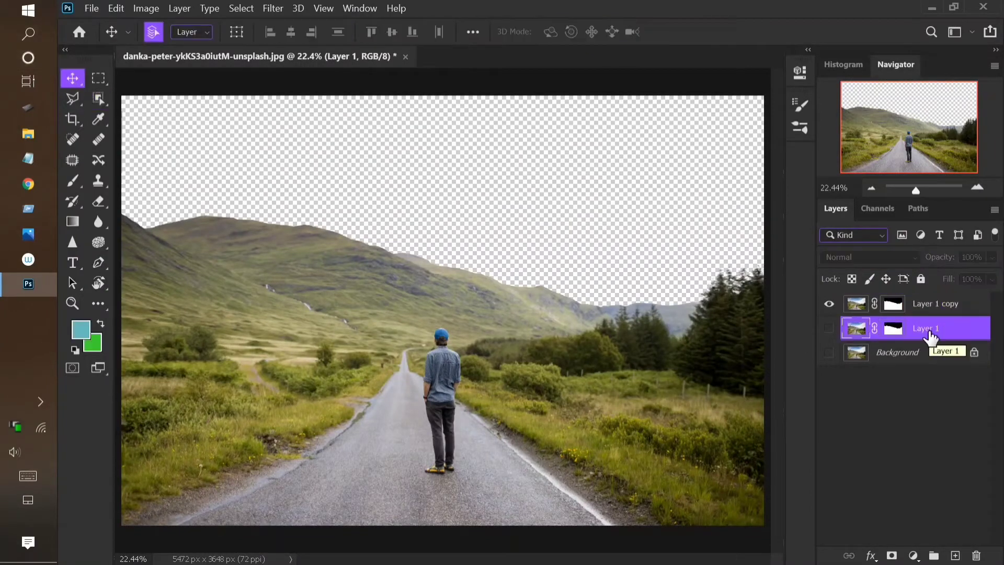
pyautogui.press('Delete')
pyautogui.press('Delete')
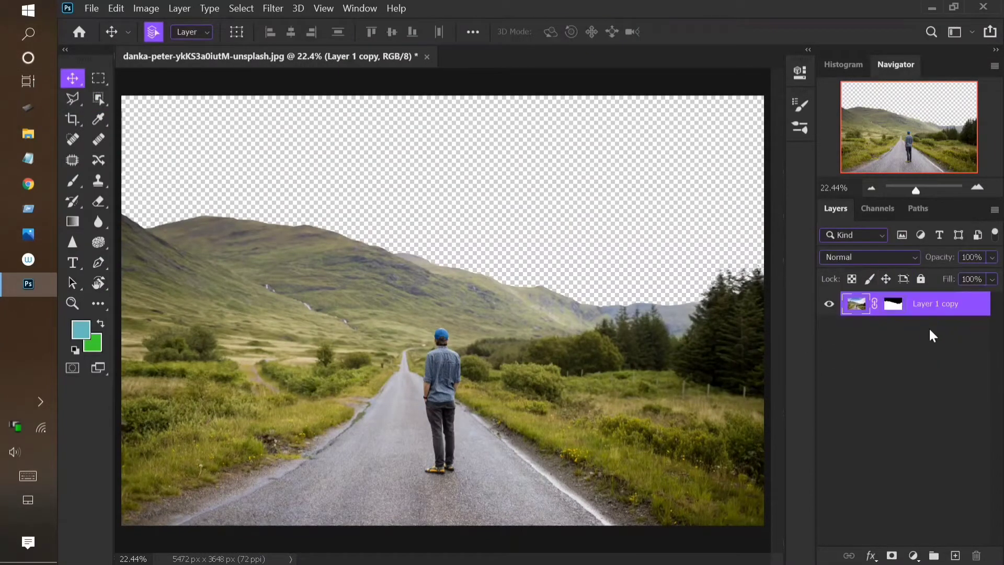
# - Apply the layer mask of Layer 1 copy permanently
pyautogui.click(895, 306)
pyautogui.rightClick(895, 309)
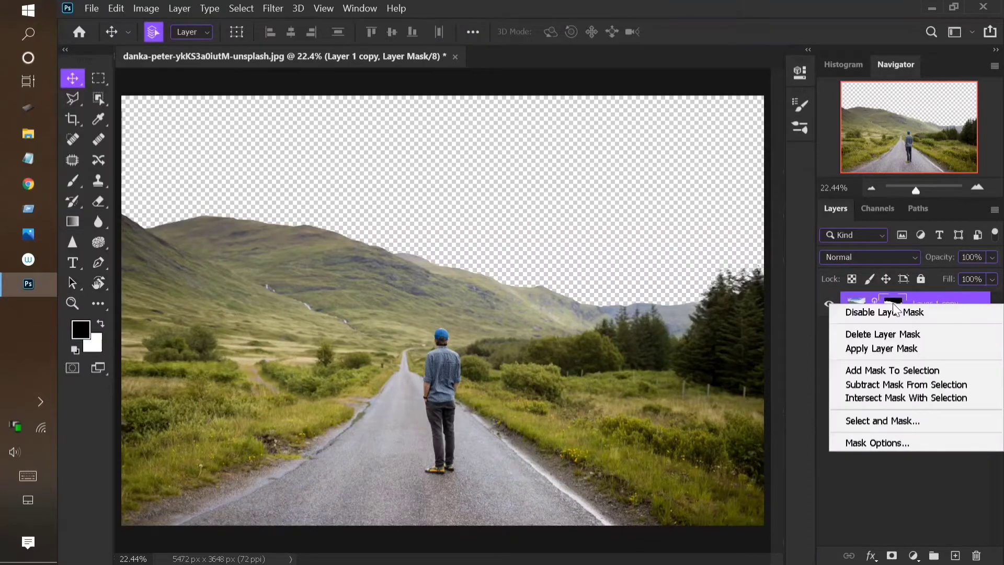
pyautogui.click(881, 348)
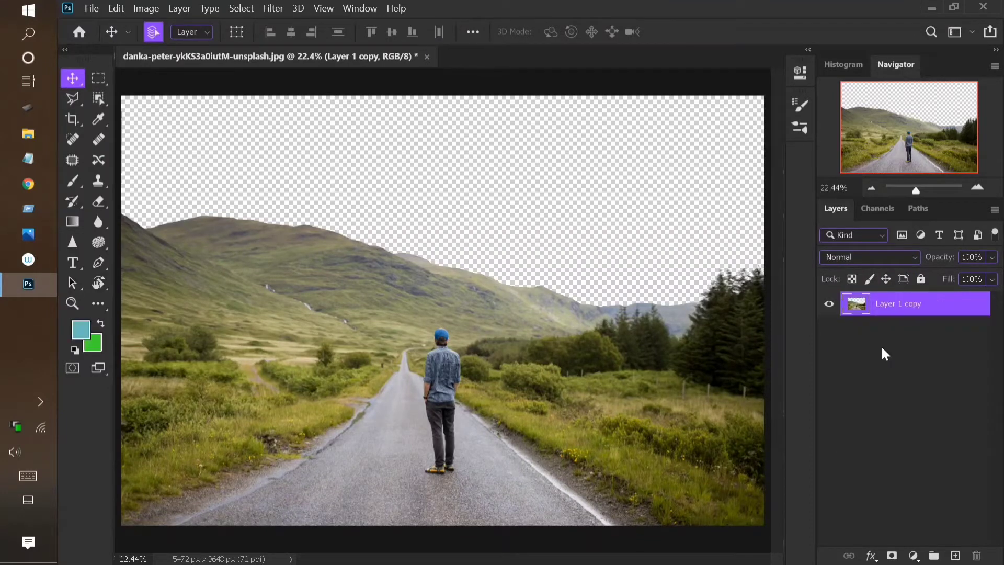
# - Add a Color Lookup adjustment with the NightFromDay 3DLUT and clip it to the landscape layer
pyautogui.click(914, 556)
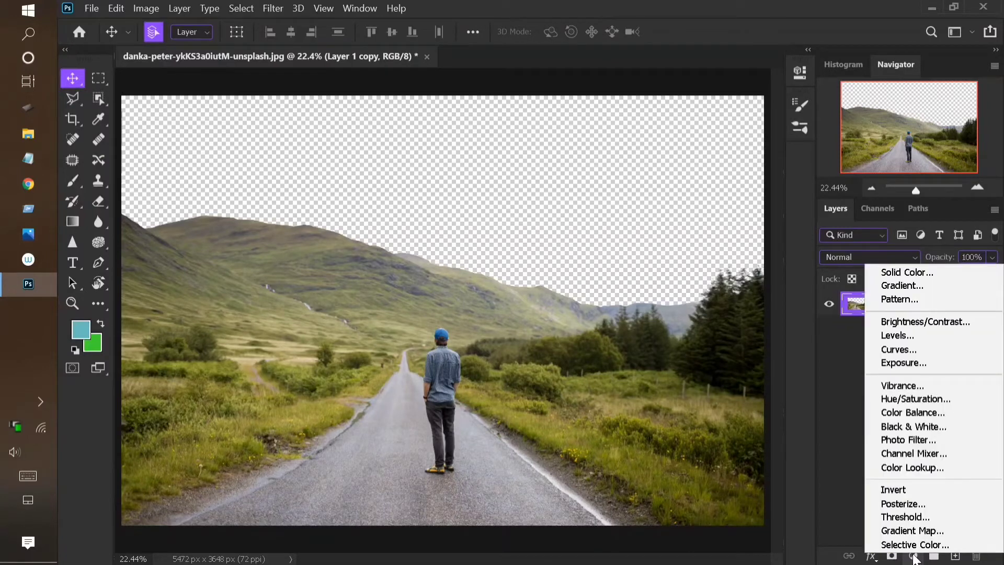
pyautogui.click(912, 470)
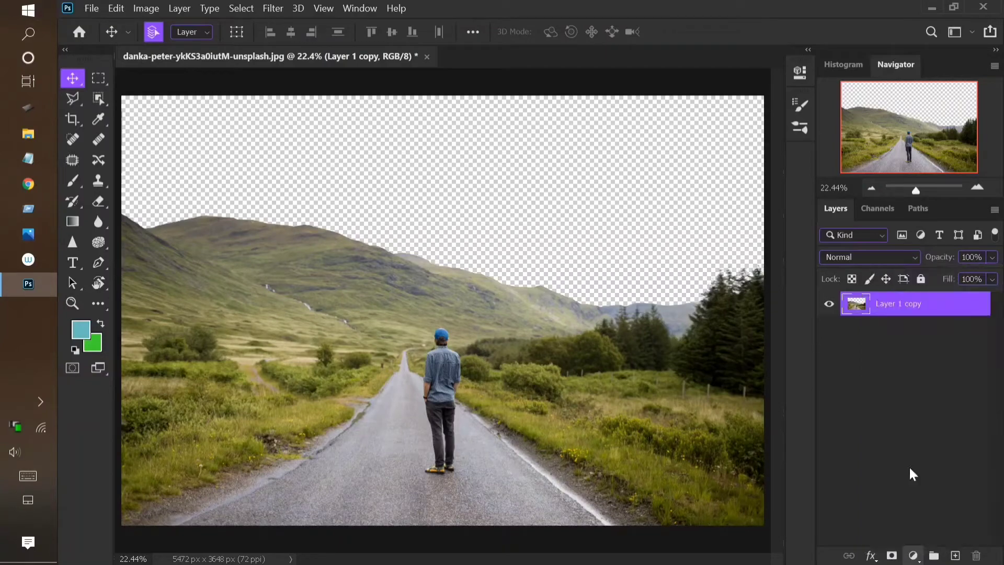
pyautogui.click(727, 118)
pyautogui.click(727, 392)
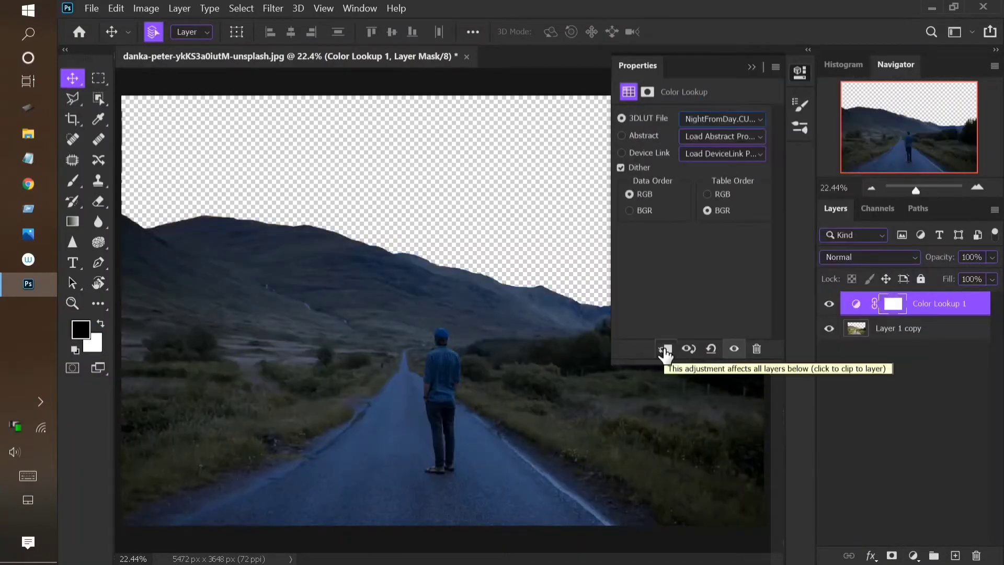
pyautogui.click(666, 349)
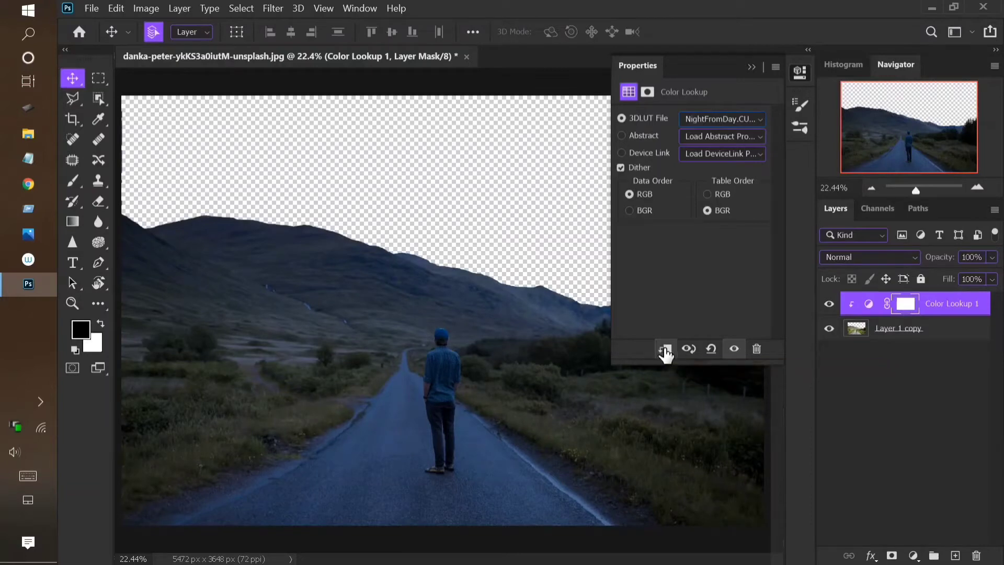
pyautogui.click(752, 67)
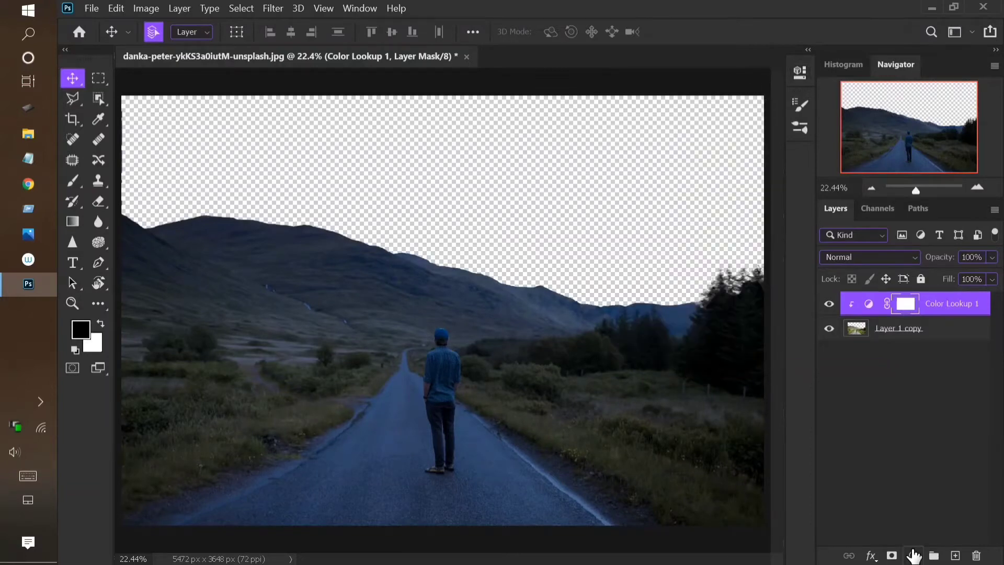
# - Add a Levels adjustment clipped to the landscape and lower its white output level to darken the scene strongly
pyautogui.click(914, 556)
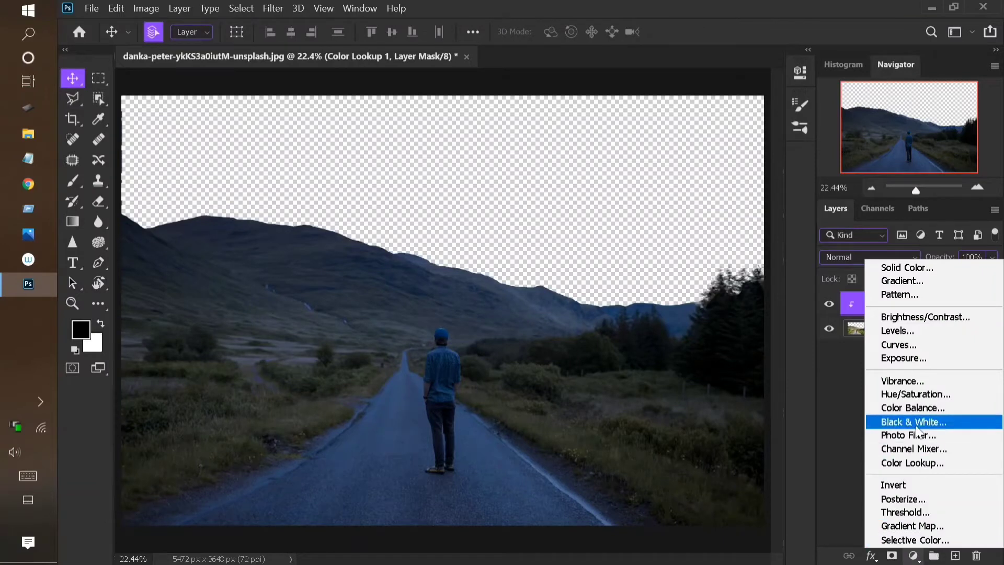
pyautogui.click(920, 336)
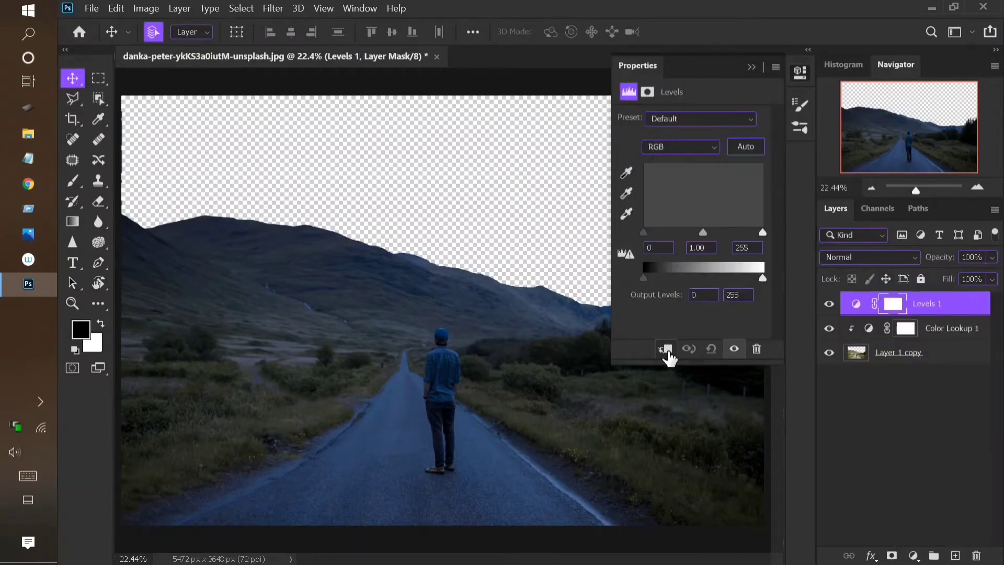
pyautogui.click(667, 350)
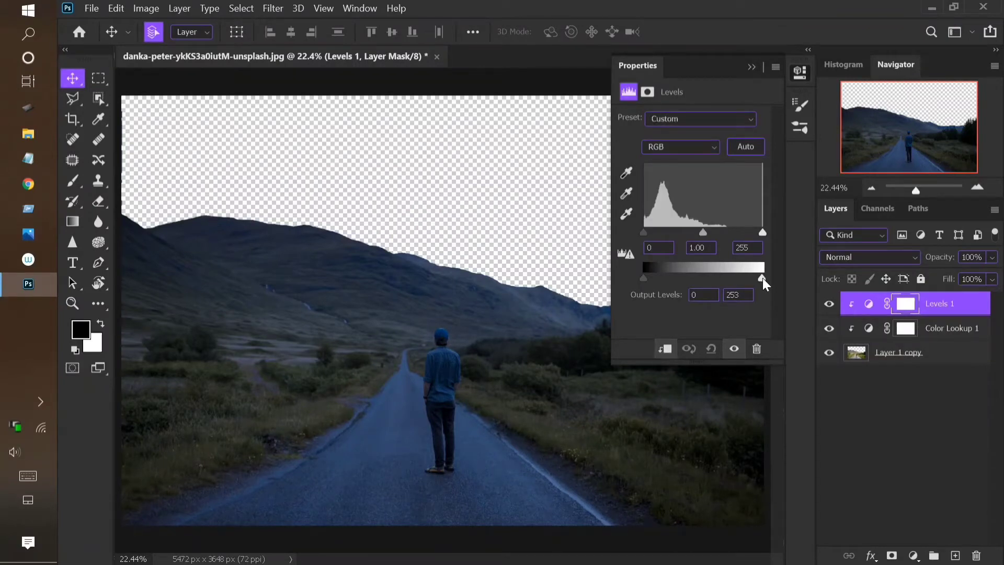
pyautogui.moveTo(751, 278); pyautogui.dragTo(712, 276)
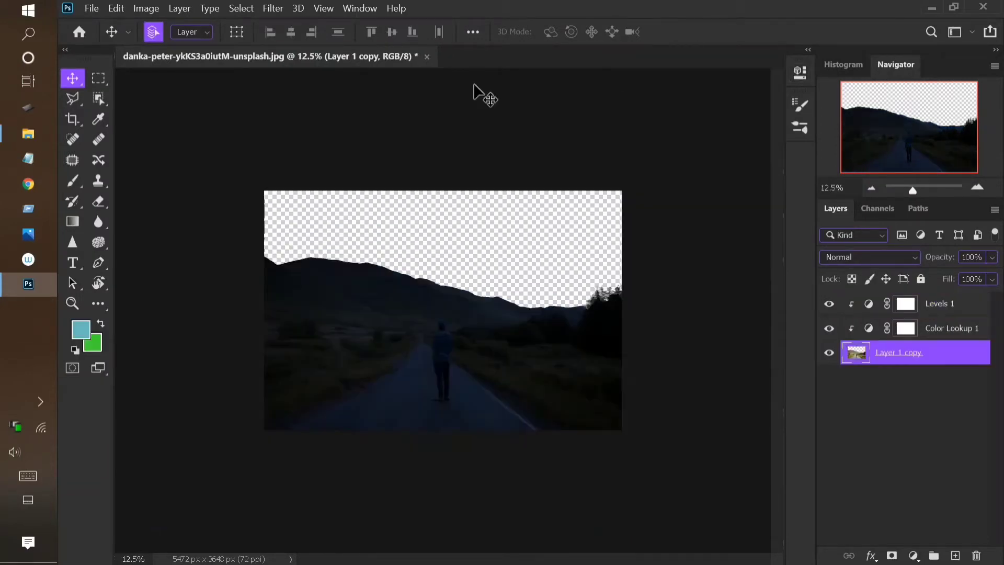
# - Place the starry night sky image as an embedded object and arrange it beneath Layer 1 copy
pyautogui.click(92, 8)
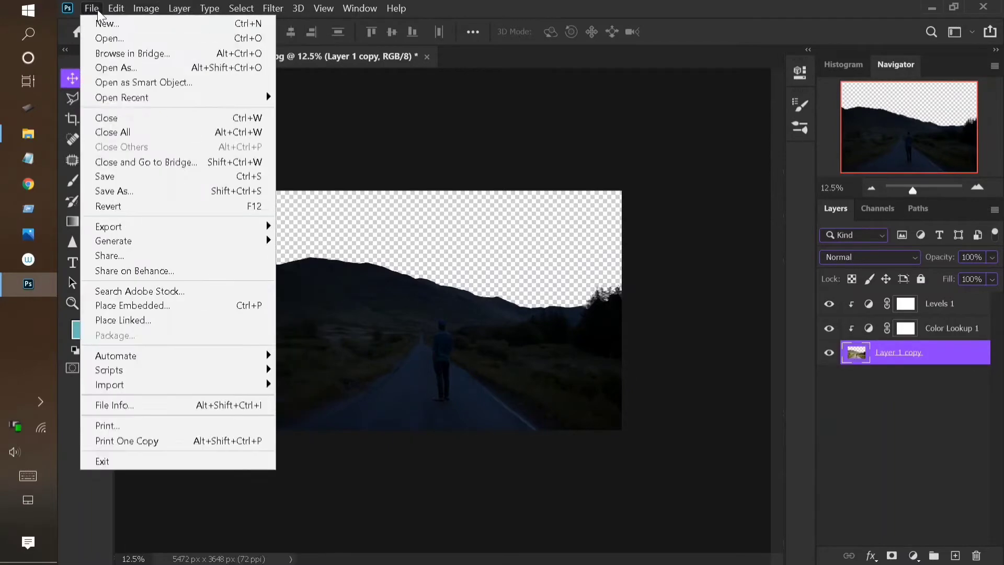
pyautogui.click(93, 12)
pyautogui.click(88, 9)
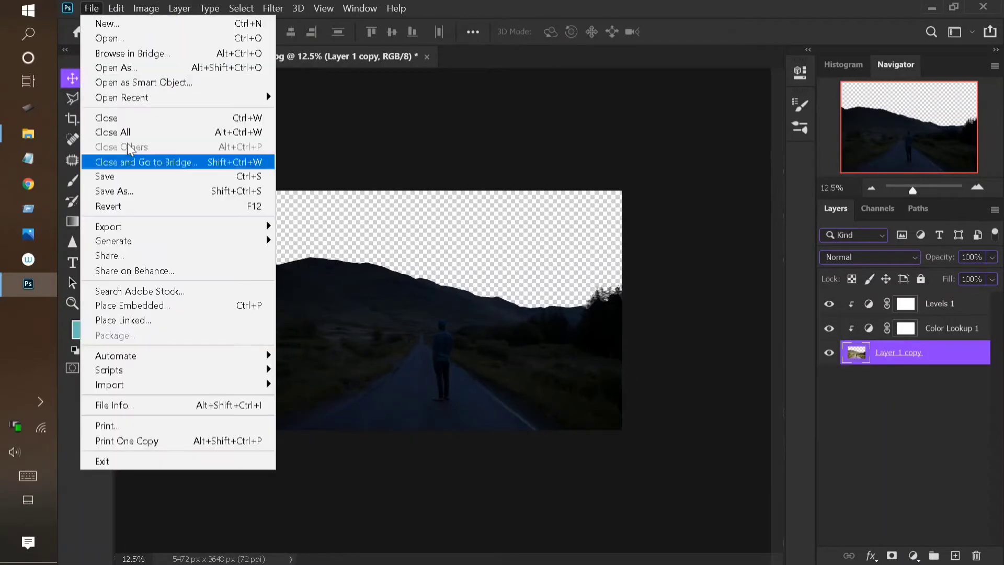
pyautogui.click(137, 299)
pyautogui.moveTo(898, 361); pyautogui.dragTo(898, 395)
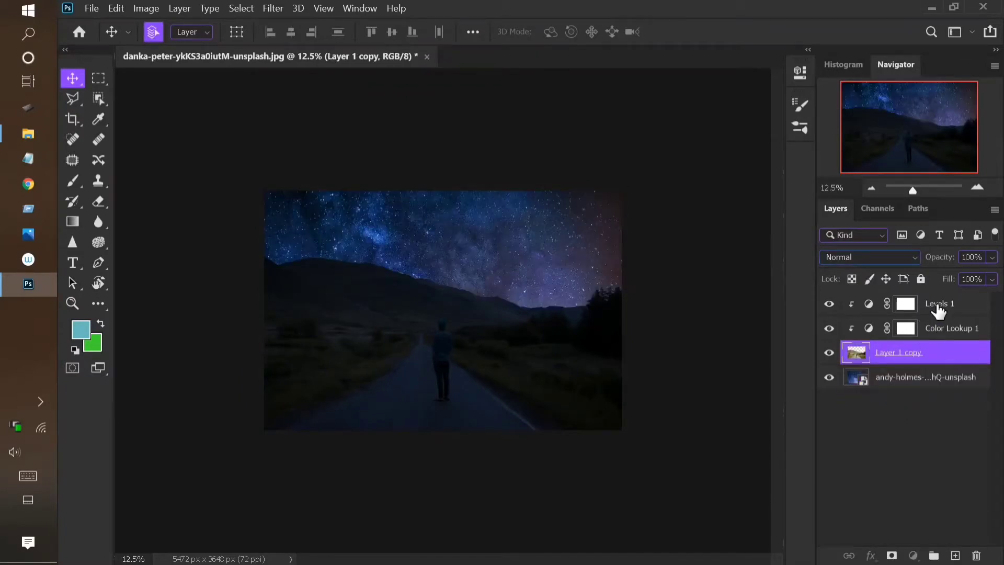
# - Group the landscape layer with its Color Lookup and Levels adjustments and name the group "sub"
pyautogui.keyDown('shift'); pyautogui.click(937, 311); pyautogui.keyUp('shift')
pyautogui.hotkey('ctrl', 'g')
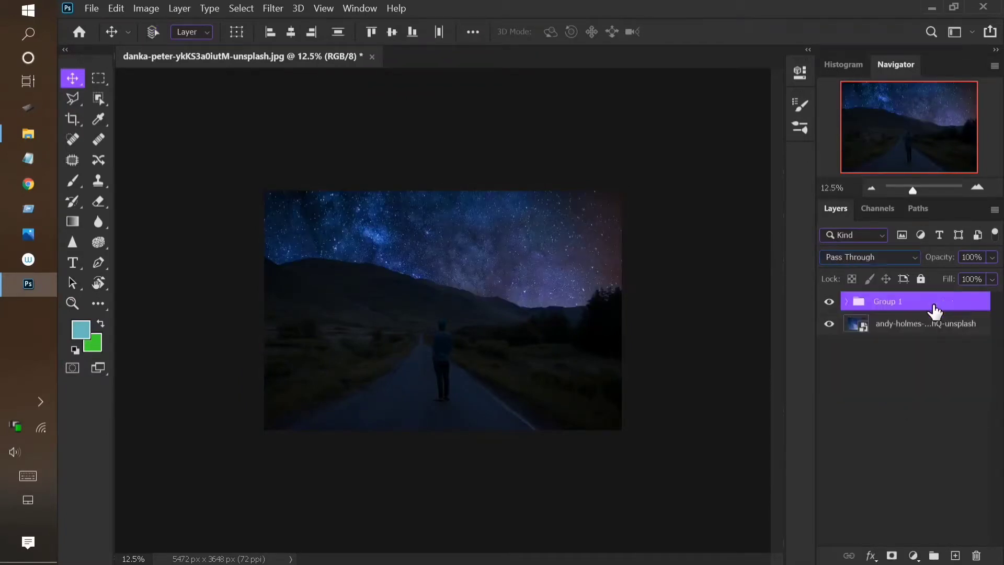
pyautogui.doubleClick(936, 311)
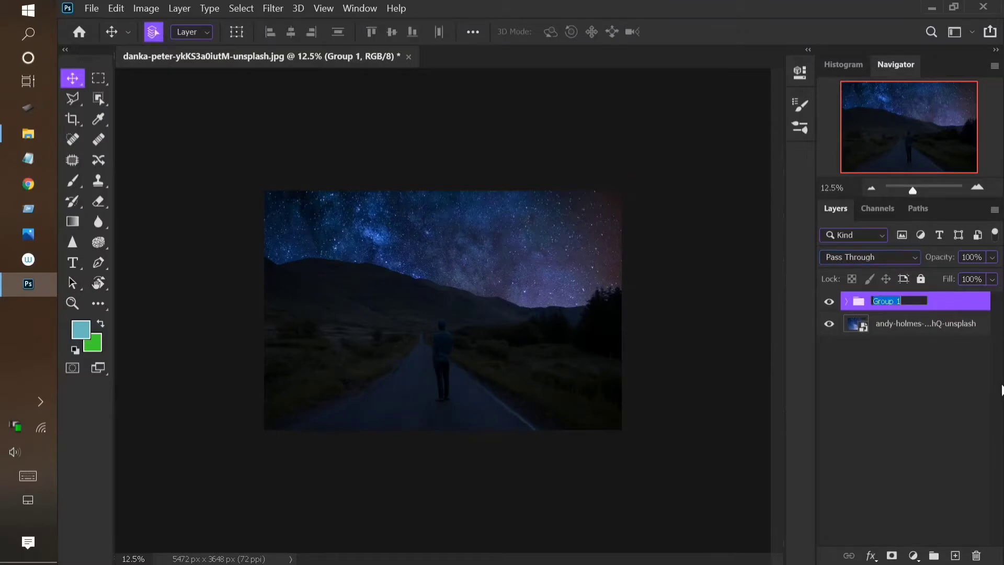
pyautogui.write('sub')
# - Place the nebula image above the starry sky layer in Screen blend mode and enlarge it to cover the whole sky
pyautogui.click(918, 324)
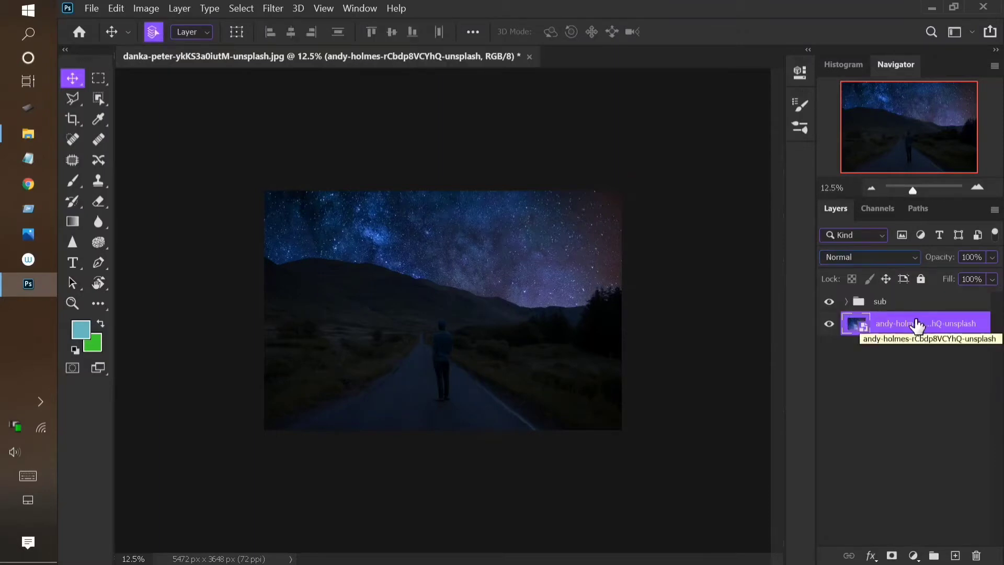
pyautogui.click(839, 257)
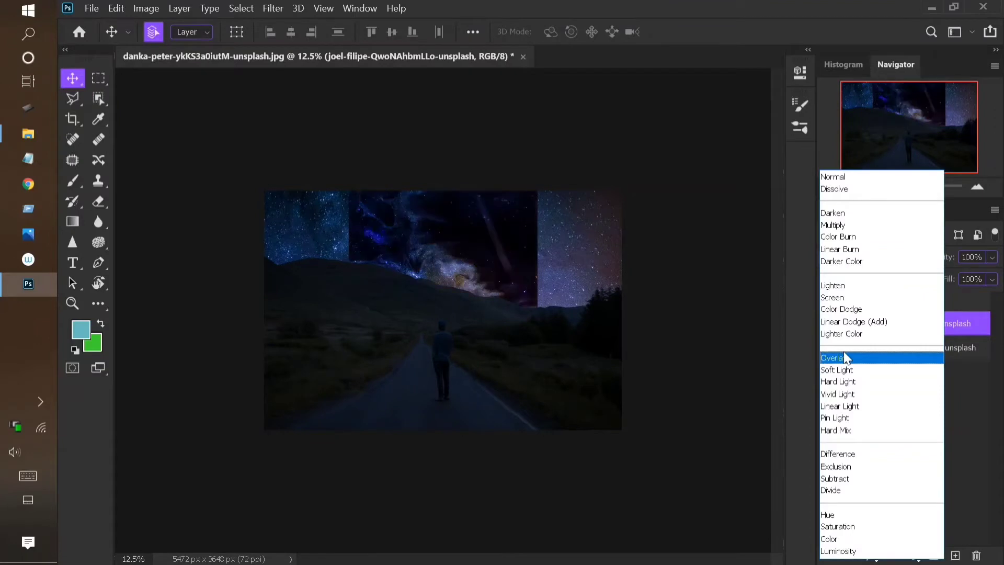
pyautogui.click(836, 298)
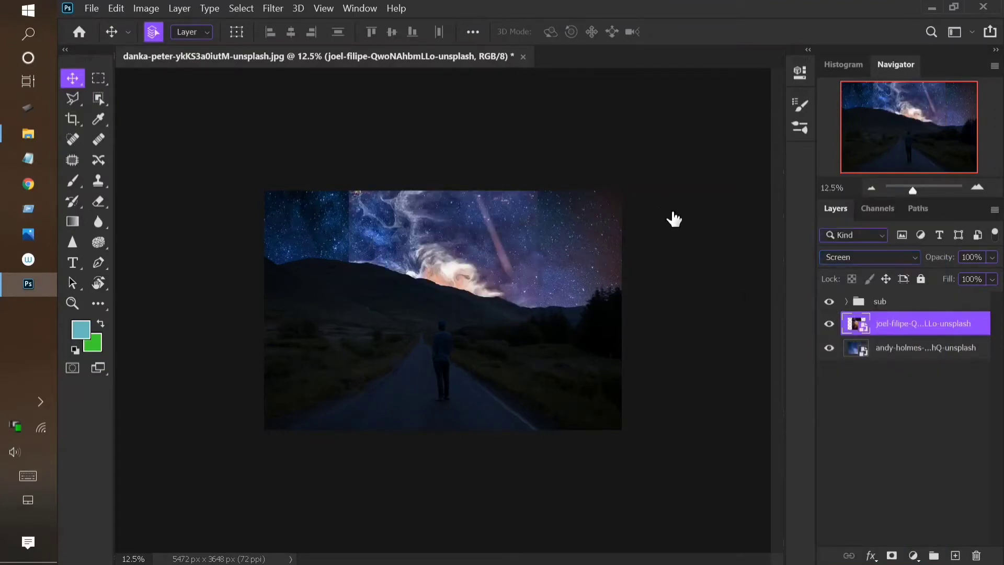
pyautogui.hotkey('ctrl', 't')
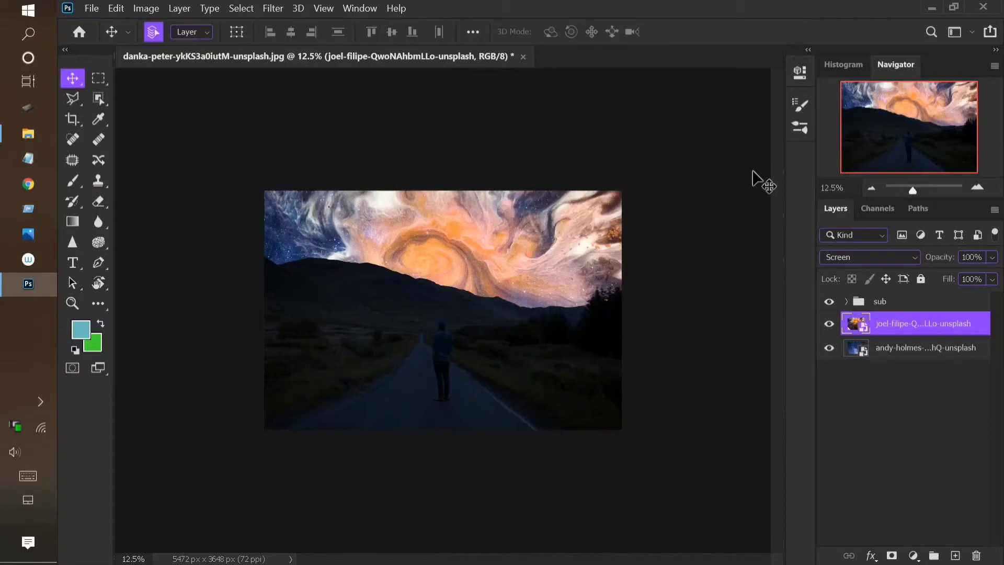
# - Add a Hue/Saturation adjustment clipped to the nebula layer and colorize it with hue 33 and saturation 76
pyautogui.scroll(3, 759, 180)
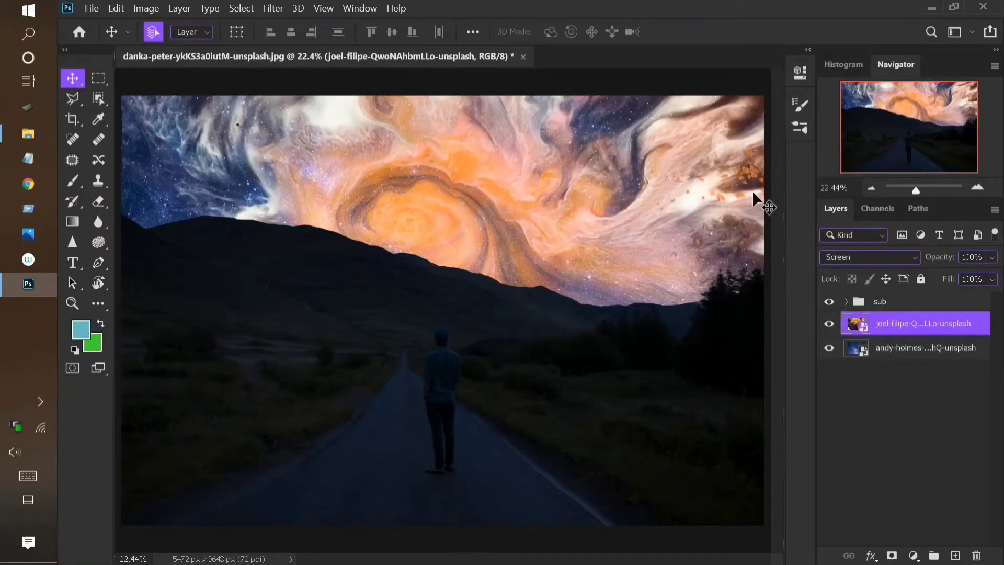
pyautogui.click(914, 556)
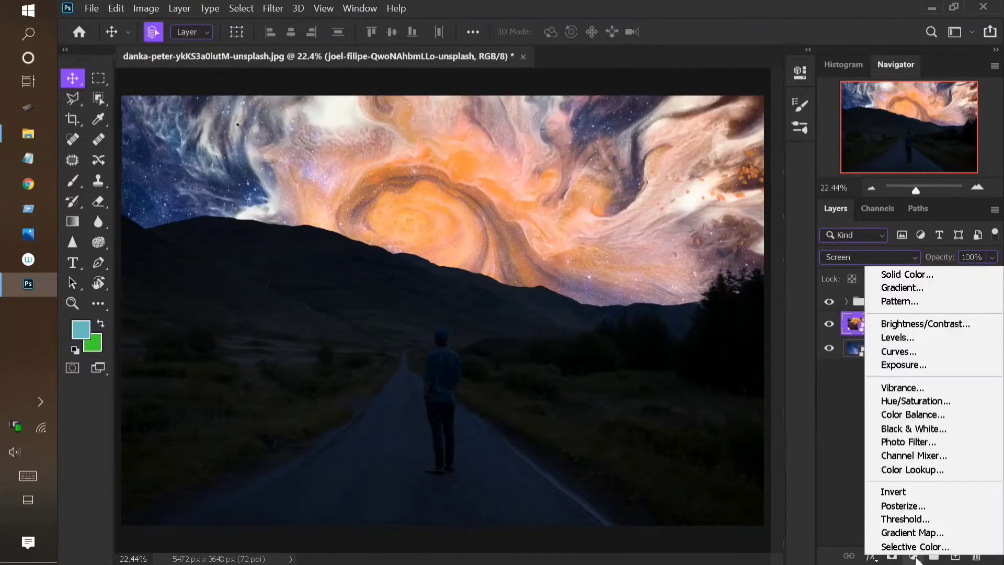
pyautogui.click(915, 401)
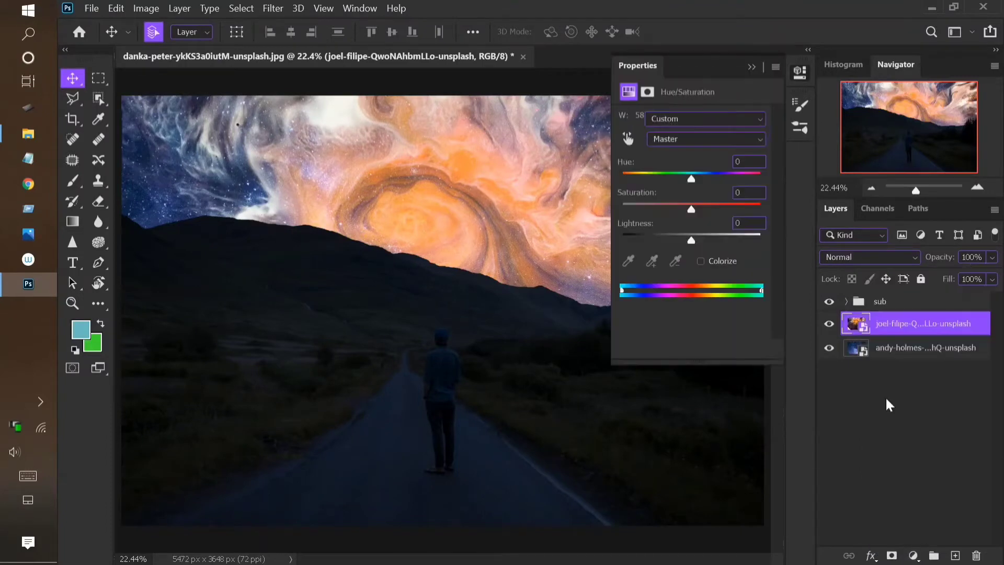
pyautogui.click(665, 349)
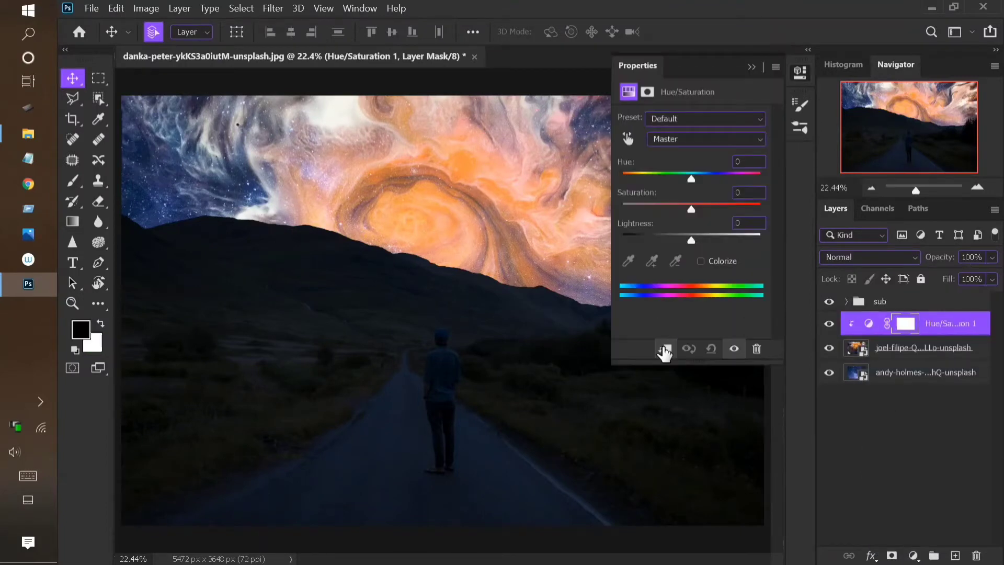
pyautogui.click(701, 261)
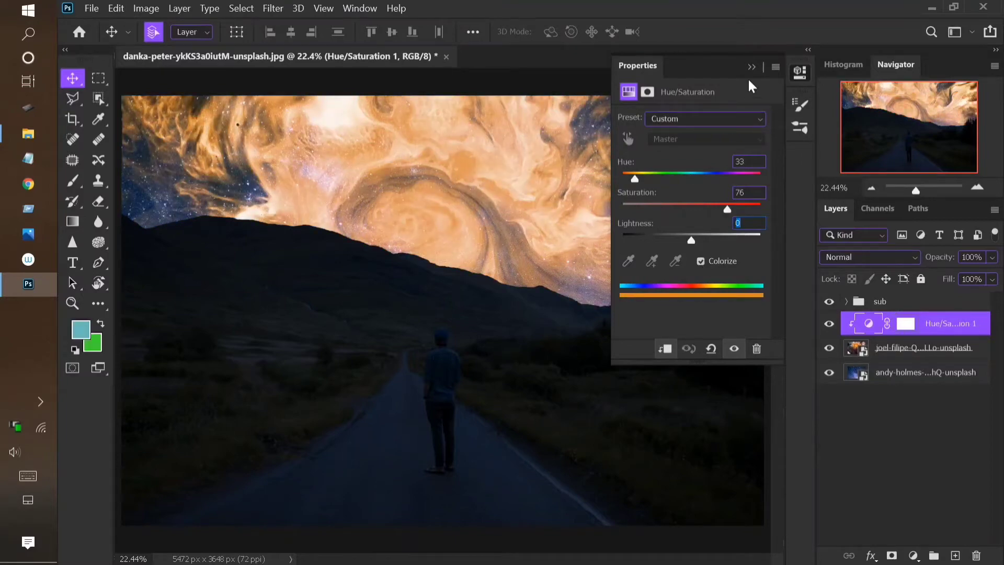
pyautogui.click(751, 67)
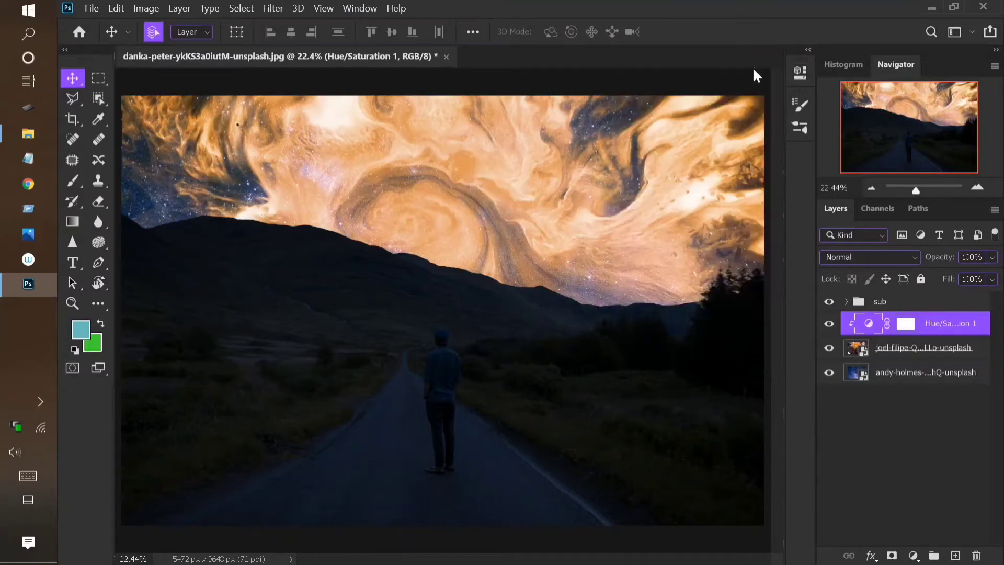
# - Place the dark pink-nebula star image above the orange nebula, rotate it counterclockwise across the sky and set its blend mode to Screen
pyautogui.press('ctrl')
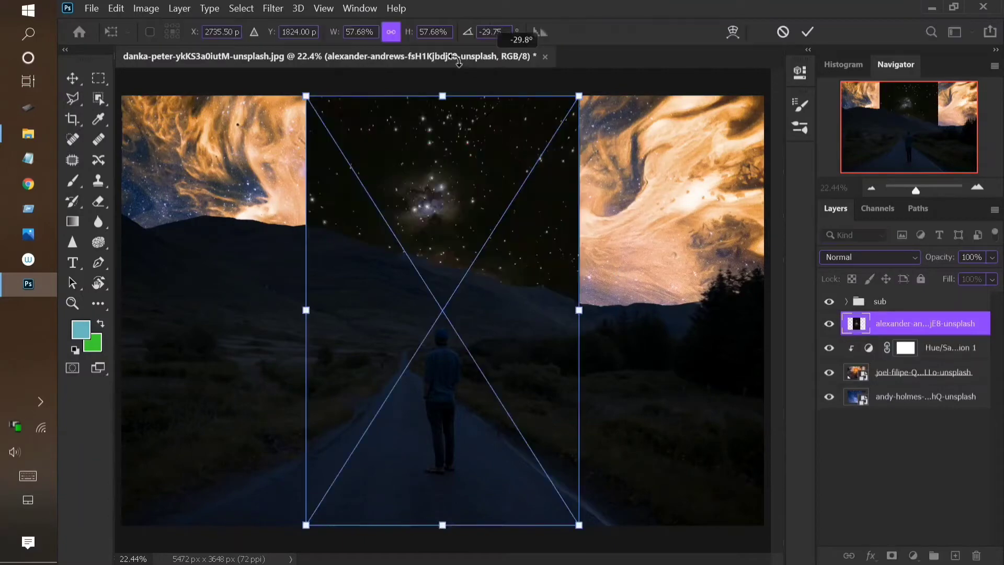
pyautogui.moveTo(602, 261); pyautogui.dragTo(481, 141)
pyautogui.press('Return')
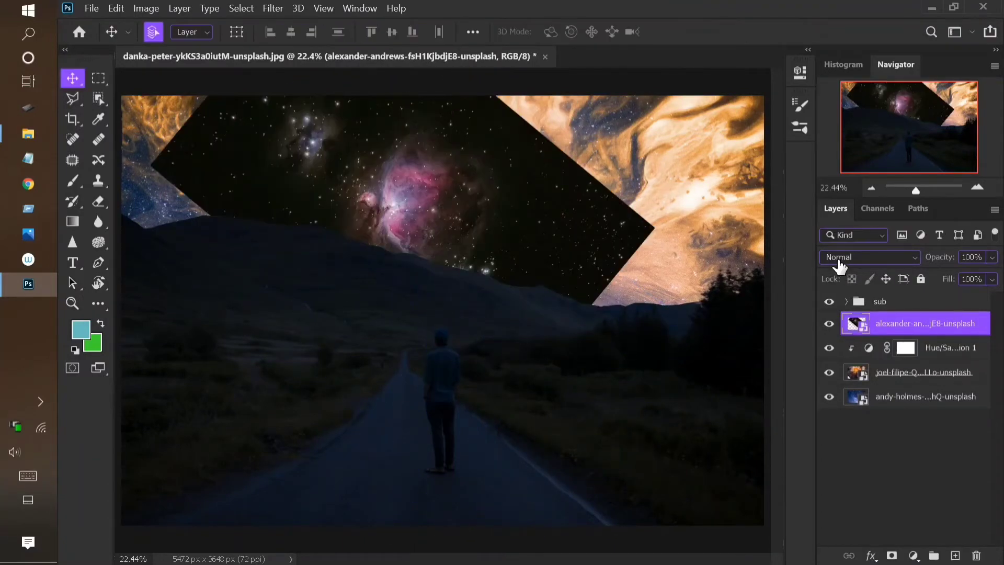
pyautogui.click(836, 258)
pyautogui.click(840, 298)
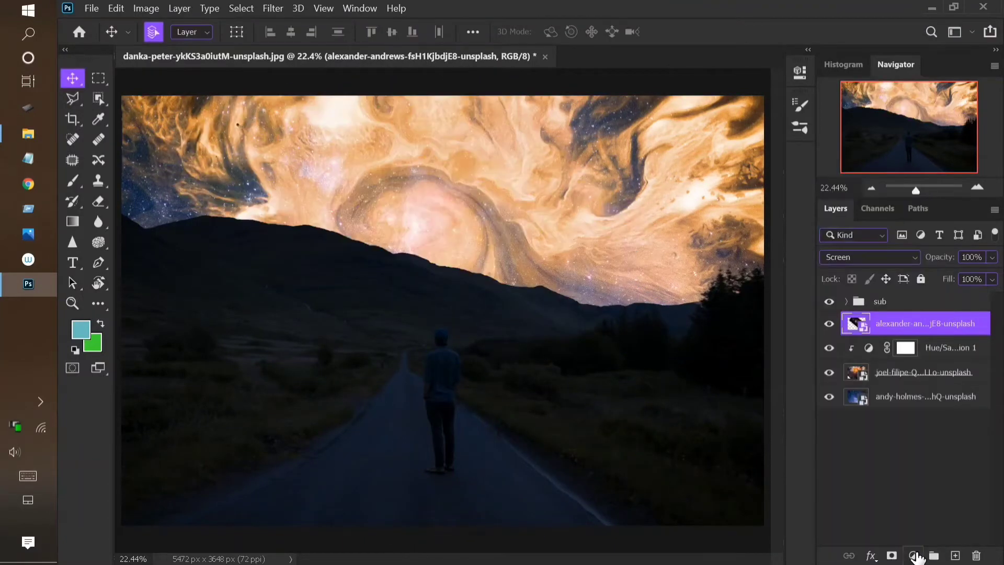
# - Add a Hue/Saturation adjustment clipped to the pink-nebula image and colorize it with hue 290 and saturation 100
pyautogui.click(914, 556)
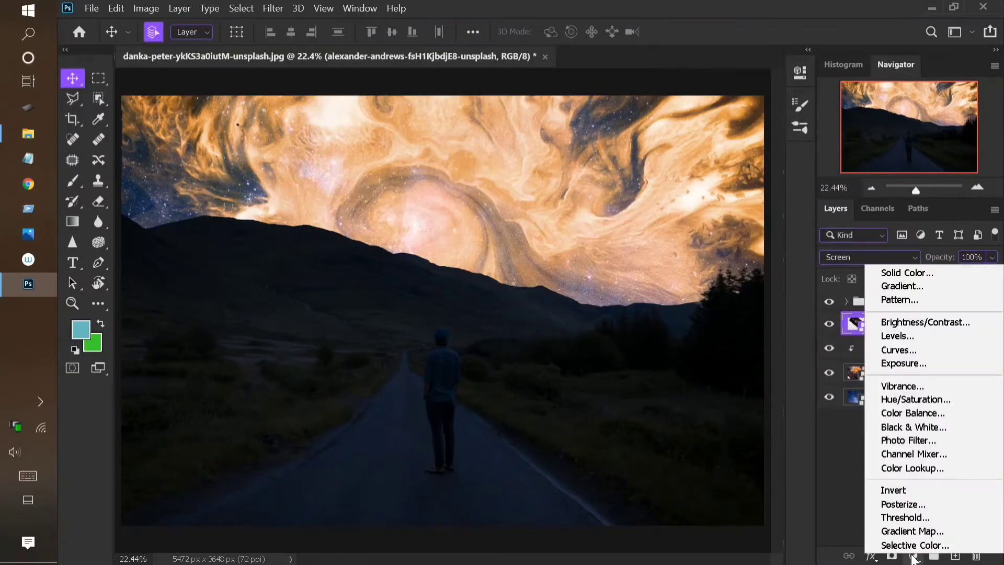
pyautogui.click(913, 401)
pyautogui.click(665, 349)
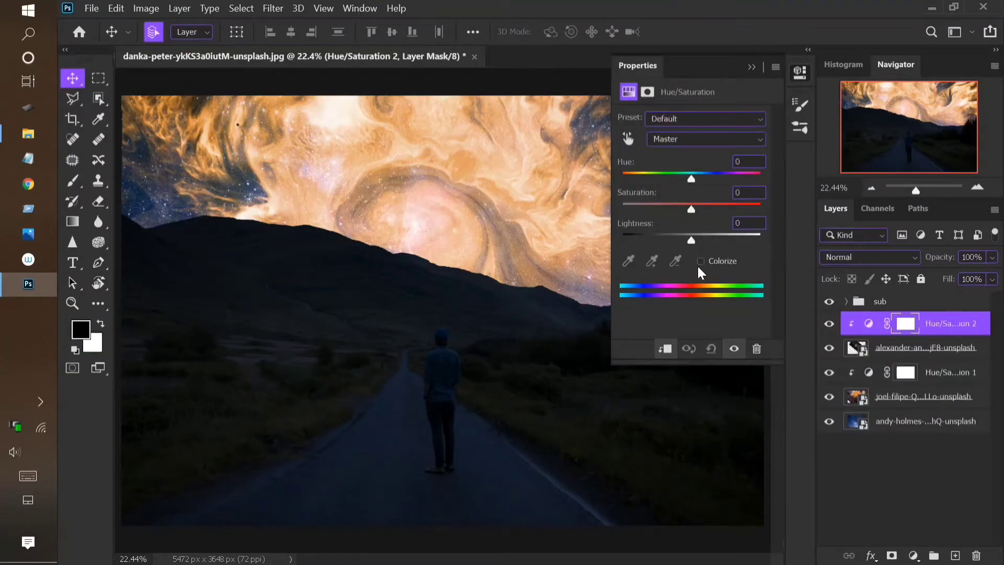
pyautogui.click(701, 261)
pyautogui.moveTo(657, 208); pyautogui.dragTo(781, 209)
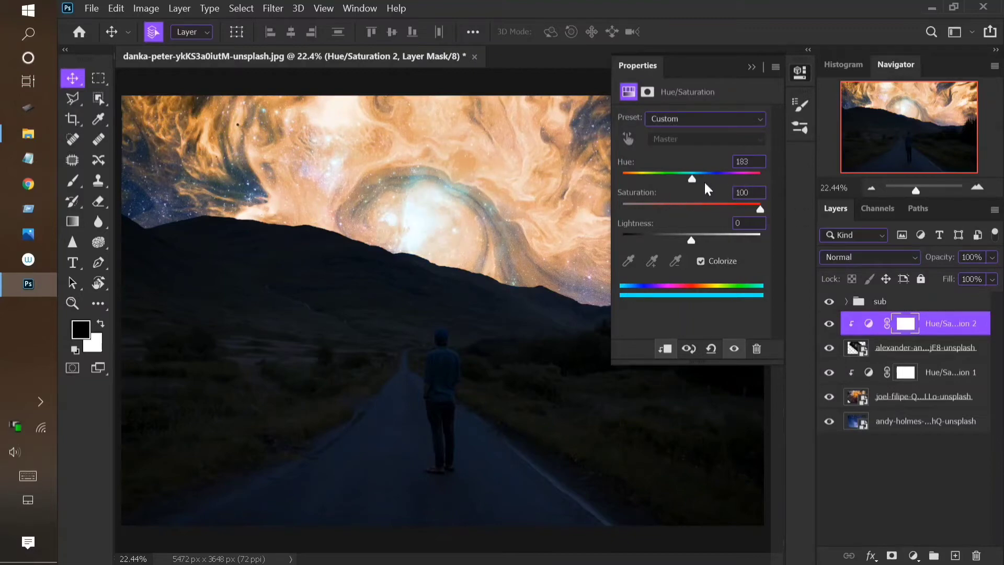
pyautogui.moveTo(689, 178); pyautogui.dragTo(734, 178)
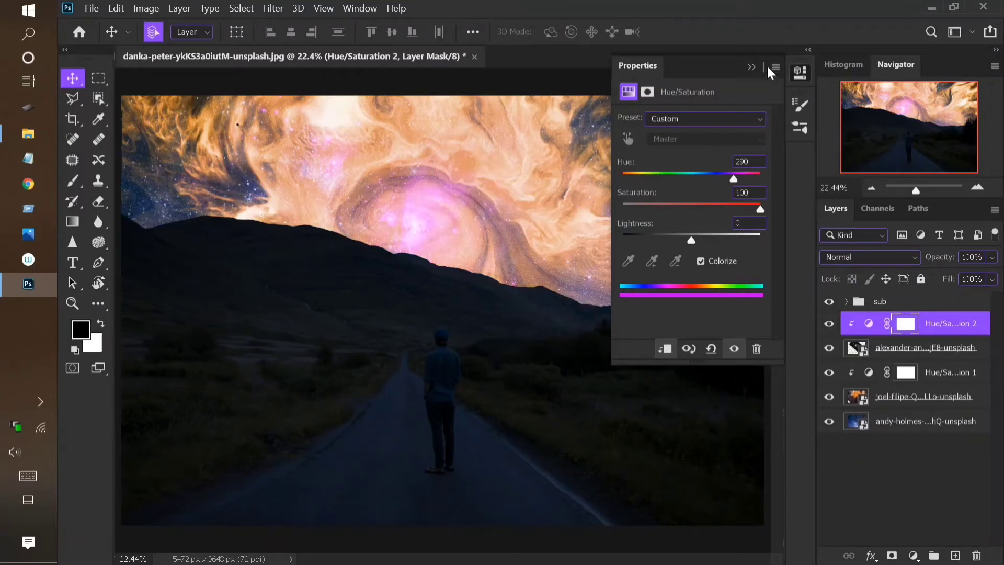
# - Group the three sky images with their Hue/Saturation adjustments and name the group "sky"
pyautogui.keyDown('shift'); pyautogui.click(924, 422); pyautogui.keyUp('shift')
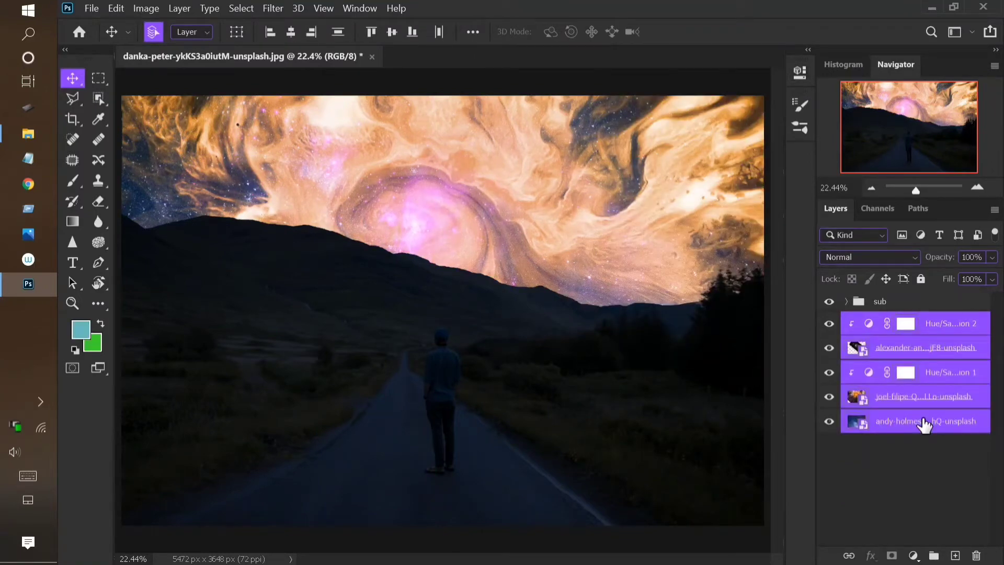
pyautogui.hotkey('ctrl', 'g')
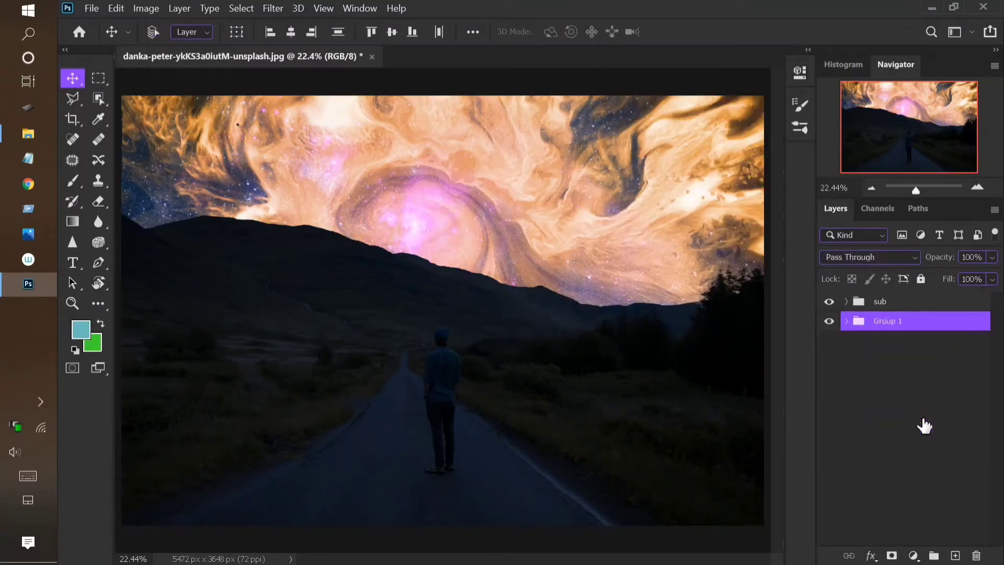
pyautogui.doubleClick(887, 320)
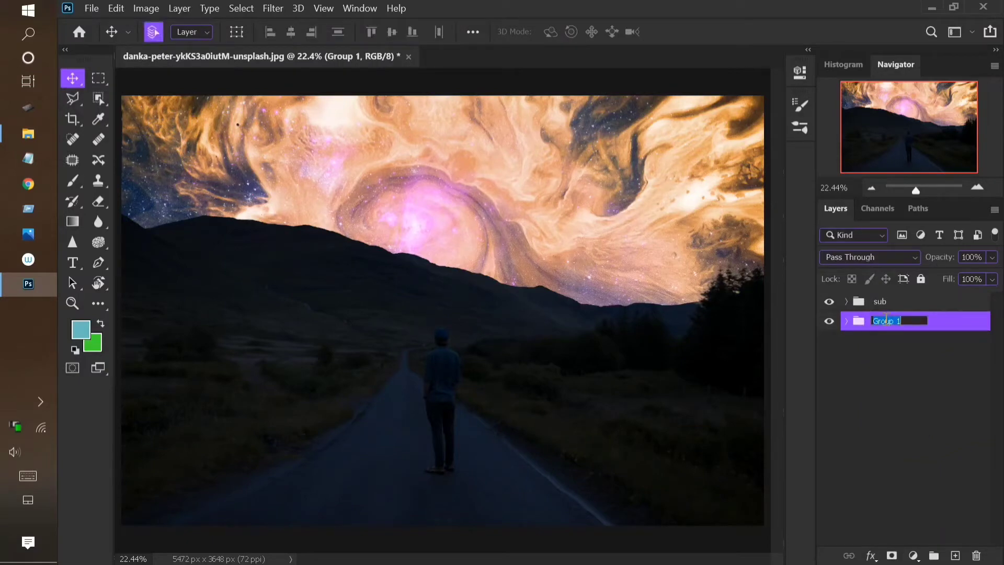
pyautogui.write('sky')
pyautogui.press('Return')
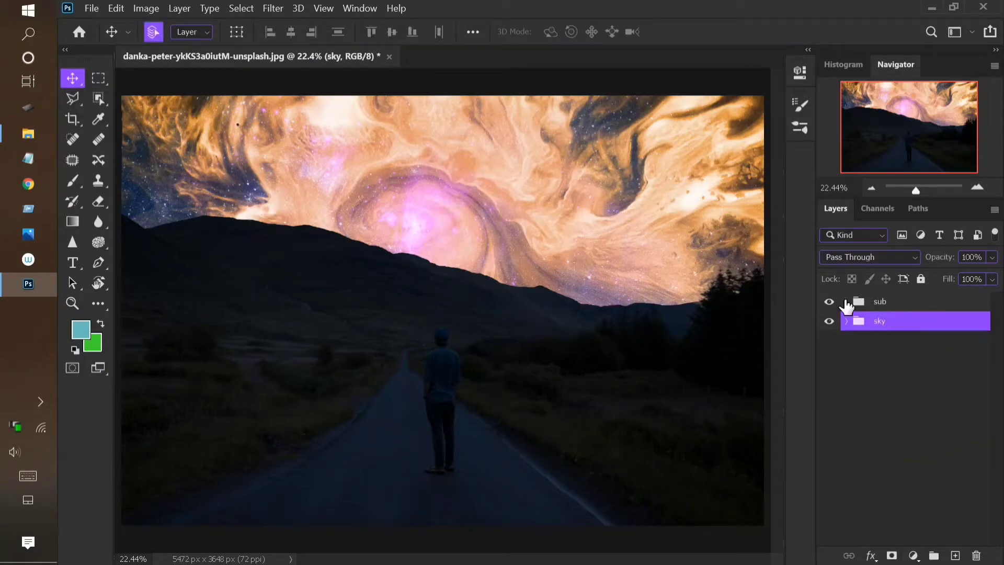
# - Paint soft light rays over the hills and road on the Levels 1 mask, using a large brush at 10% flow
pyautogui.click(846, 302)
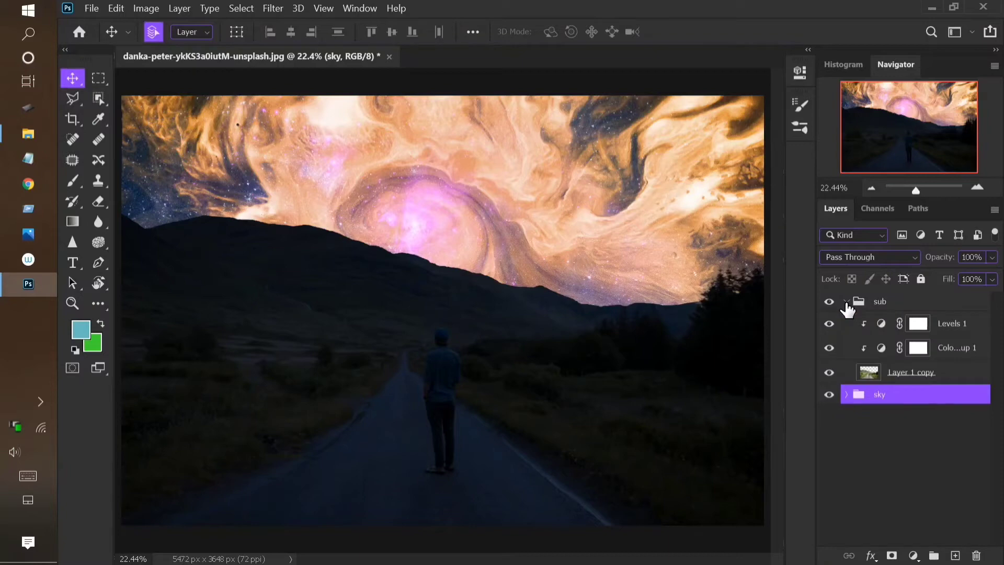
pyautogui.click(916, 325)
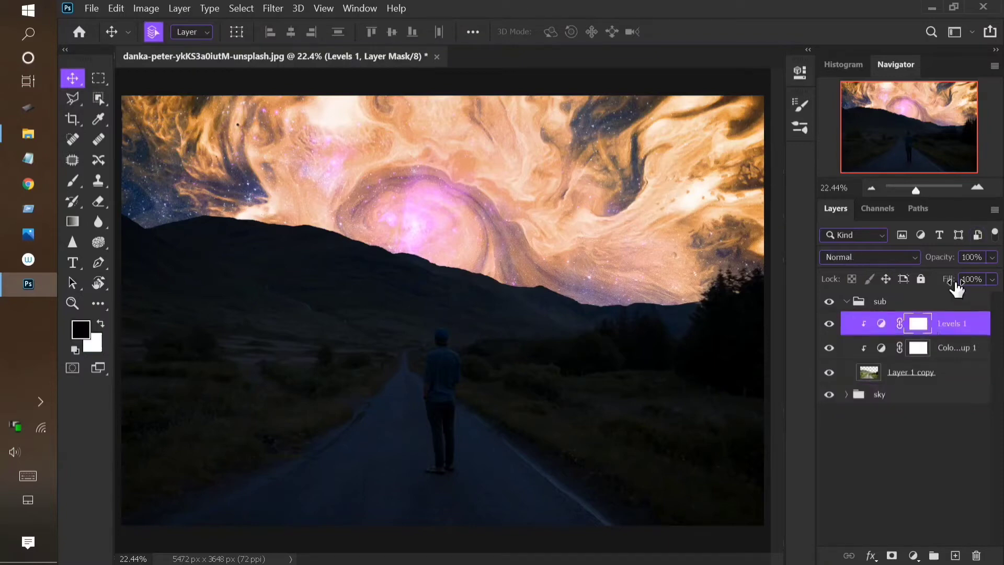
pyautogui.moveTo(72, 184)
pyautogui.mouseDown()
pyautogui.moveTo(142, 188)
pyautogui.moveTo(144, 178)
pyautogui.mouseUp()
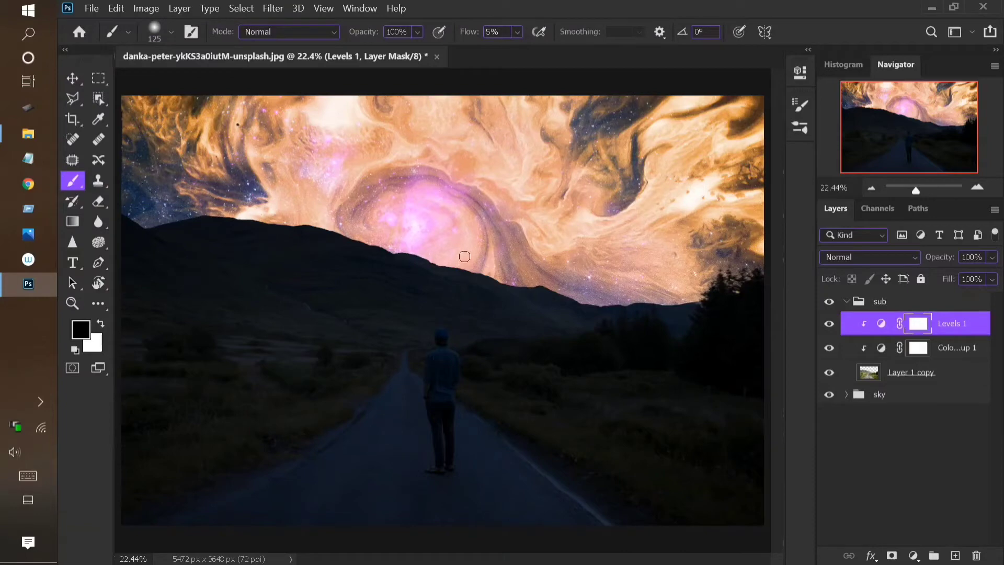
pyautogui.press(']')
pyautogui.press(']')
pyautogui.press(']')
pyautogui.click(469, 32)
pyautogui.keyDown('alt'); pyautogui.rightClick(282, 288); pyautogui.keyUp('alt')
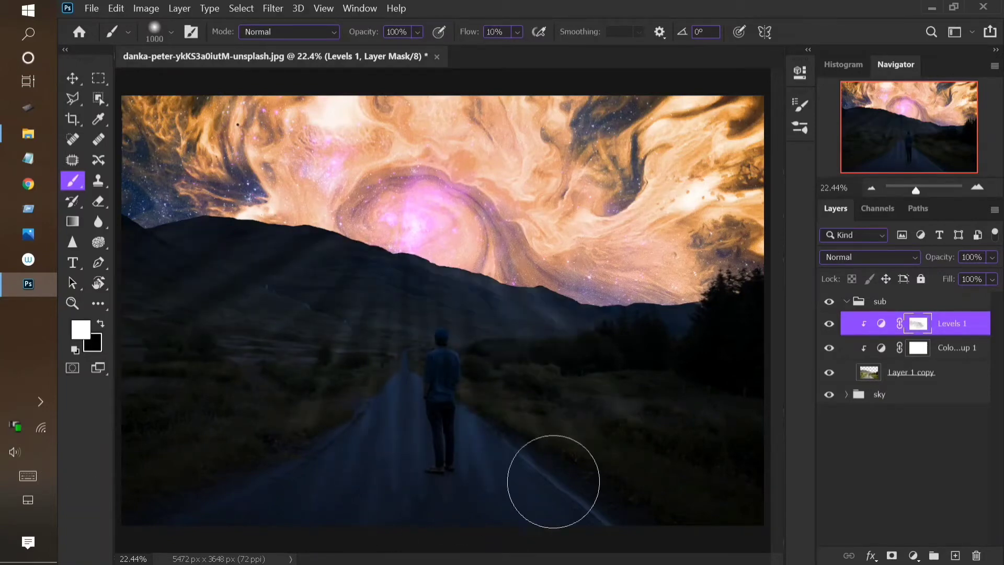
pyautogui.press(']')
pyautogui.press(']')
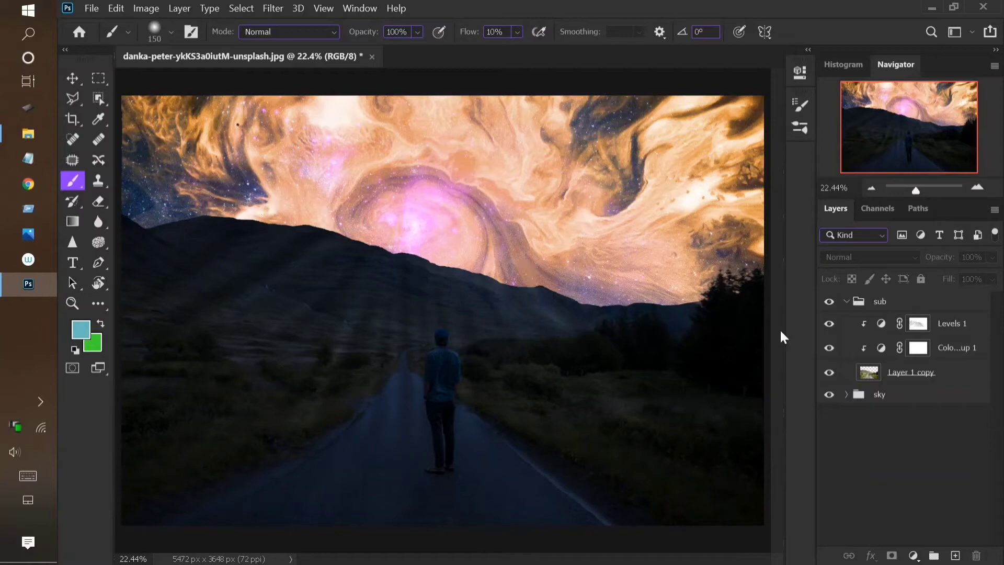
# - Add a Hue/Saturation adjustment above Levels 1 in the "sub" group and colorize the landscape with hue 29 and saturation 45
pyautogui.click(918, 324)
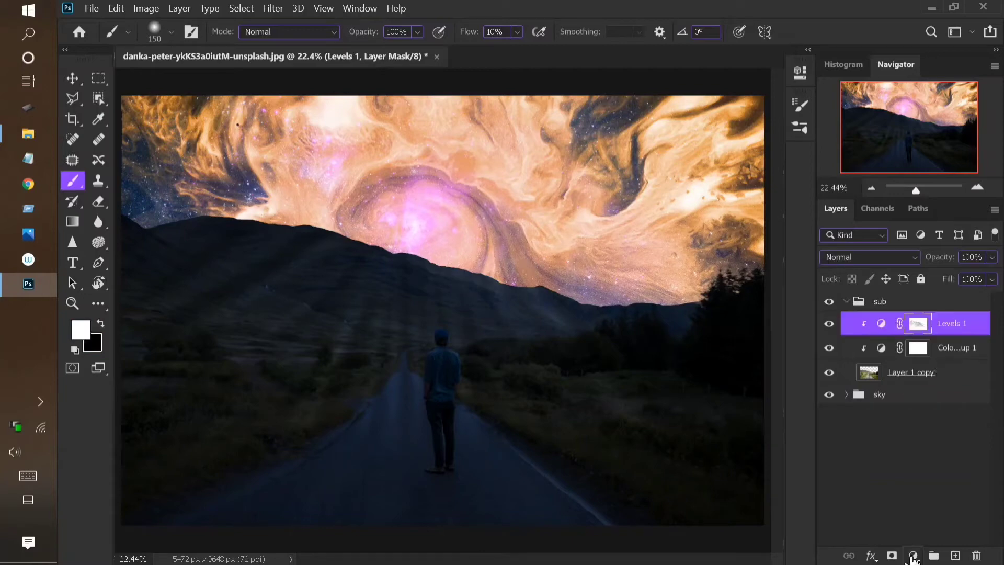
pyautogui.click(914, 555)
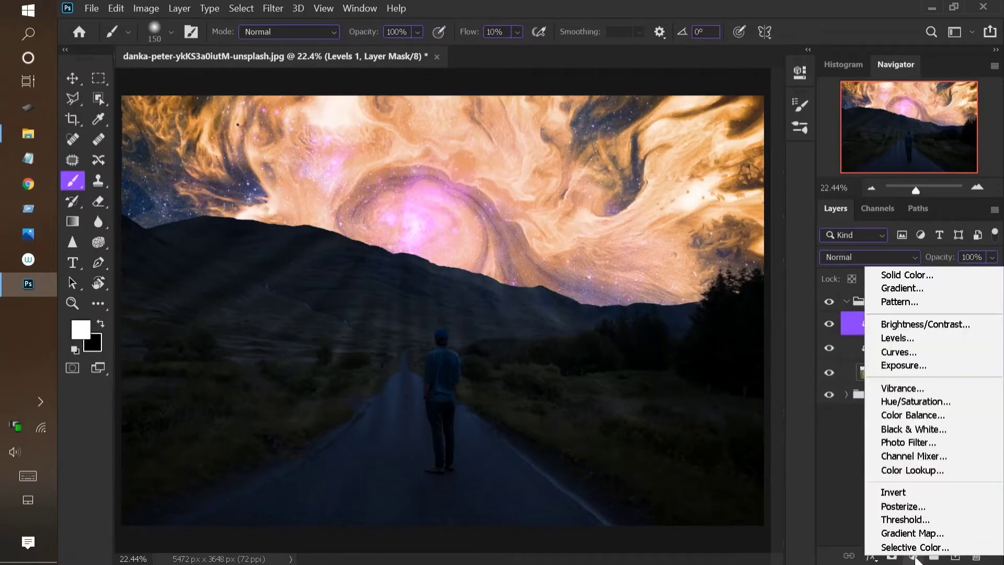
pyautogui.click(902, 402)
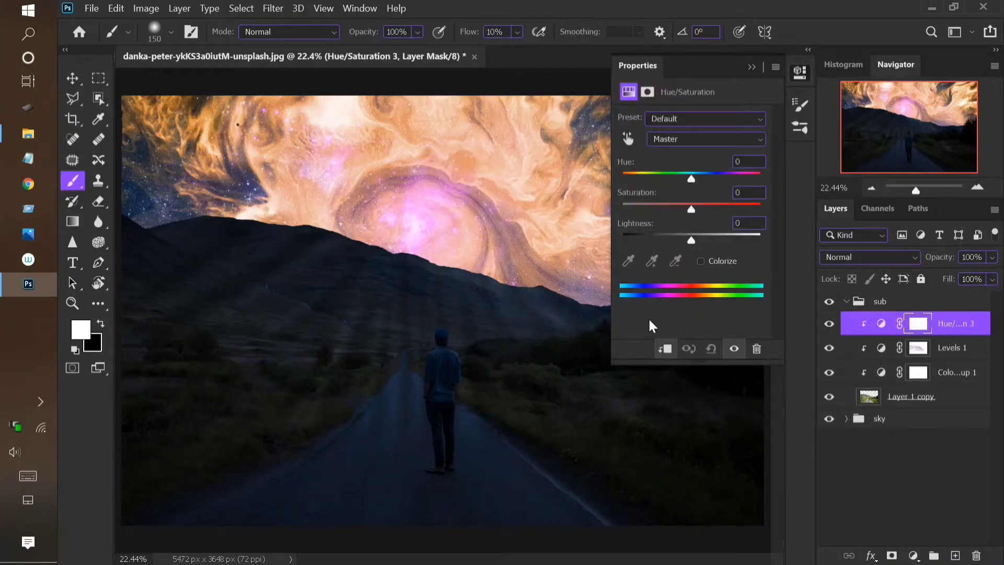
pyautogui.click(701, 261)
pyautogui.moveTo(658, 208); pyautogui.dragTo(778, 222)
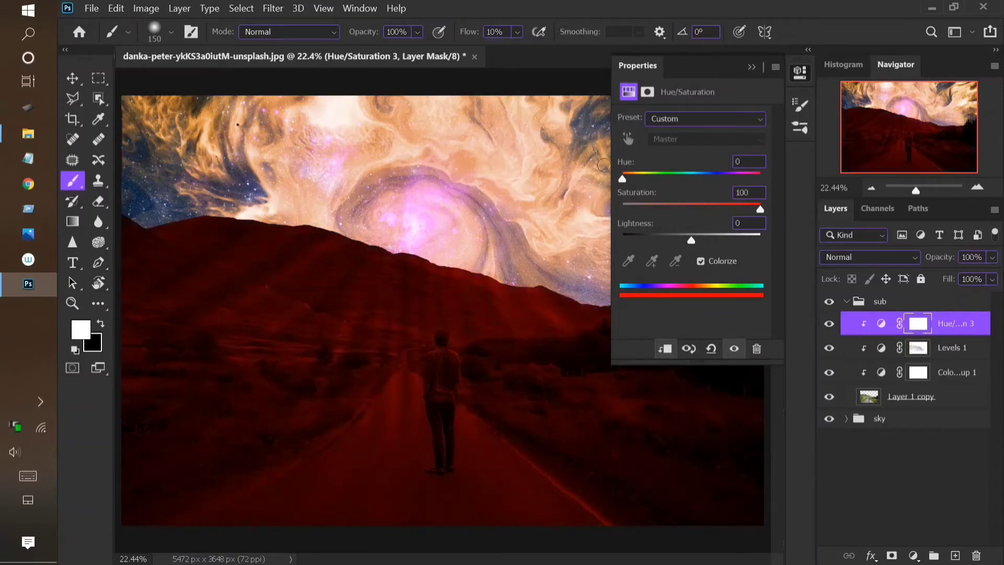
pyautogui.moveTo(622, 178); pyautogui.dragTo(634, 178)
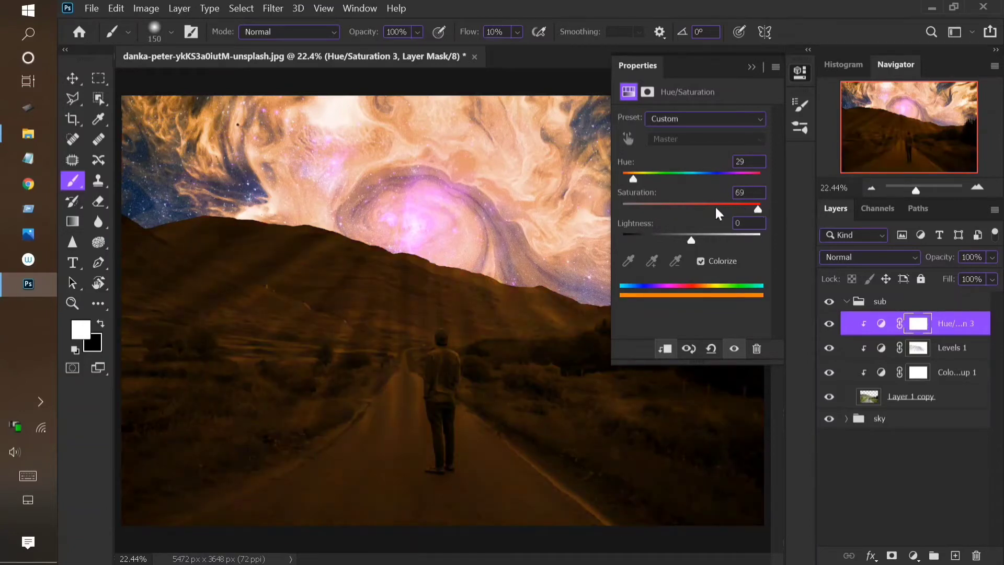
pyautogui.moveTo(716, 209); pyautogui.dragTo(693, 211)
# - Copy the Levels 1 mask onto the Hue/Saturation 3 adjustment and invert it to limit the orange tint to the light rays
pyautogui.click(920, 351)
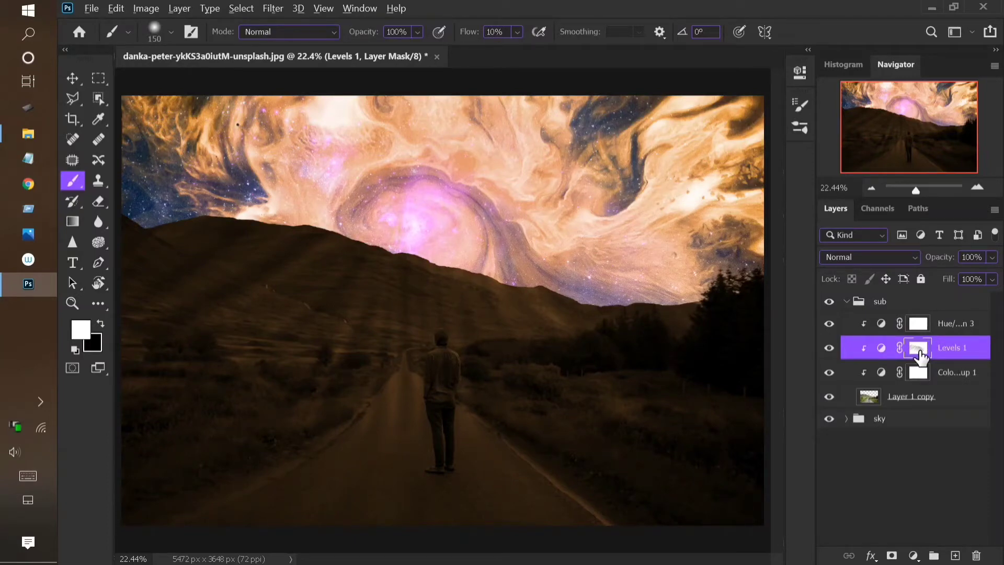
pyautogui.moveTo(920, 357); pyautogui.dragTo(919, 323)
pyautogui.click(916, 326)
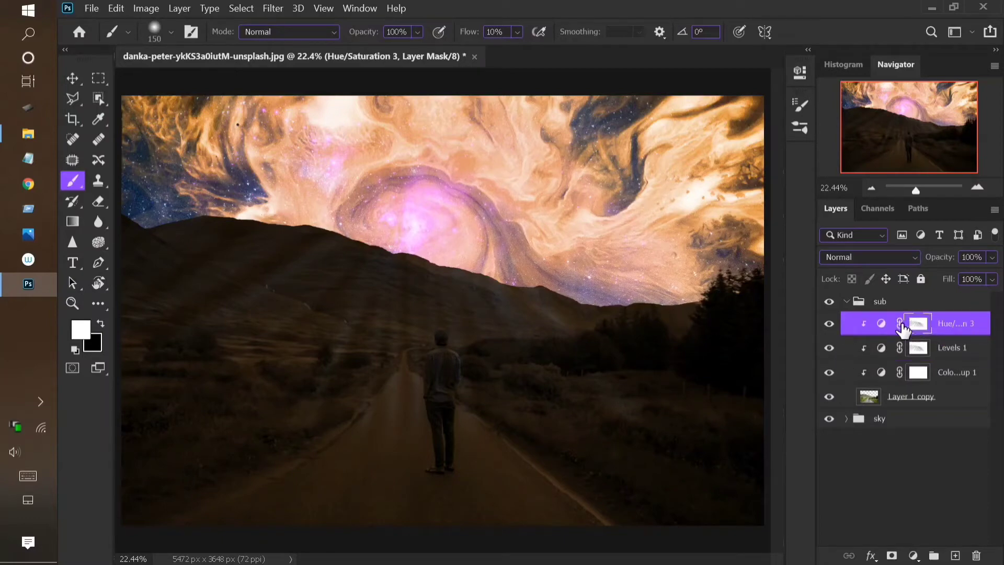
pyautogui.hotkey('ctrl', 'i')
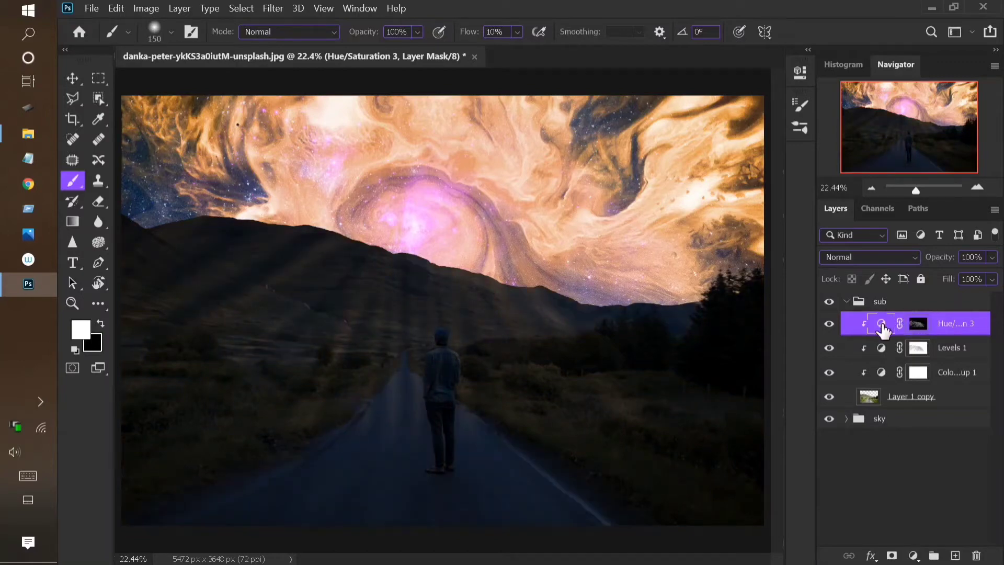
# - Raise the saturation of the Hue/Saturation 3 adjustment to 61 and collapse the "sub" group
pyautogui.doubleClick(882, 325)
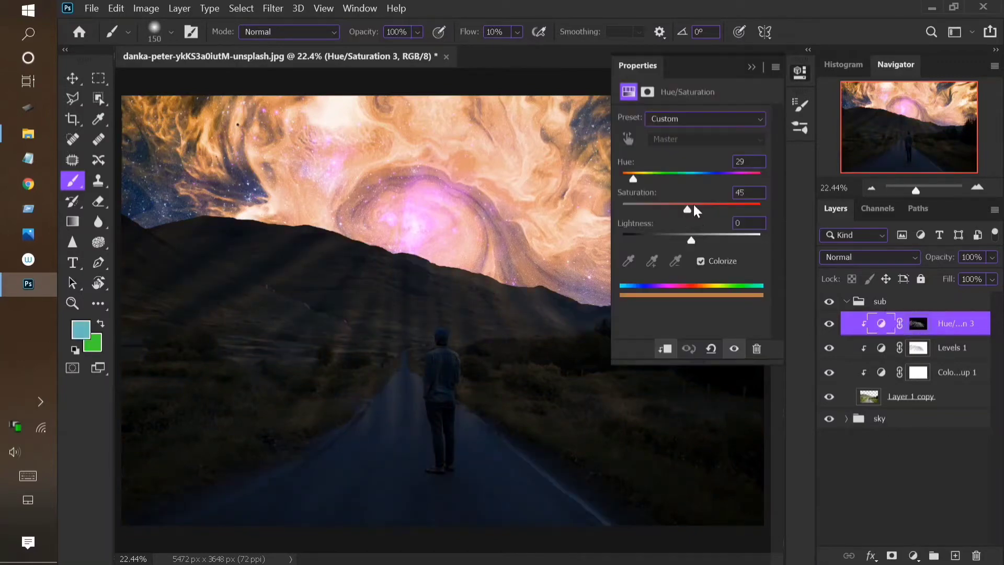
pyautogui.moveTo(694, 207); pyautogui.dragTo(703, 208)
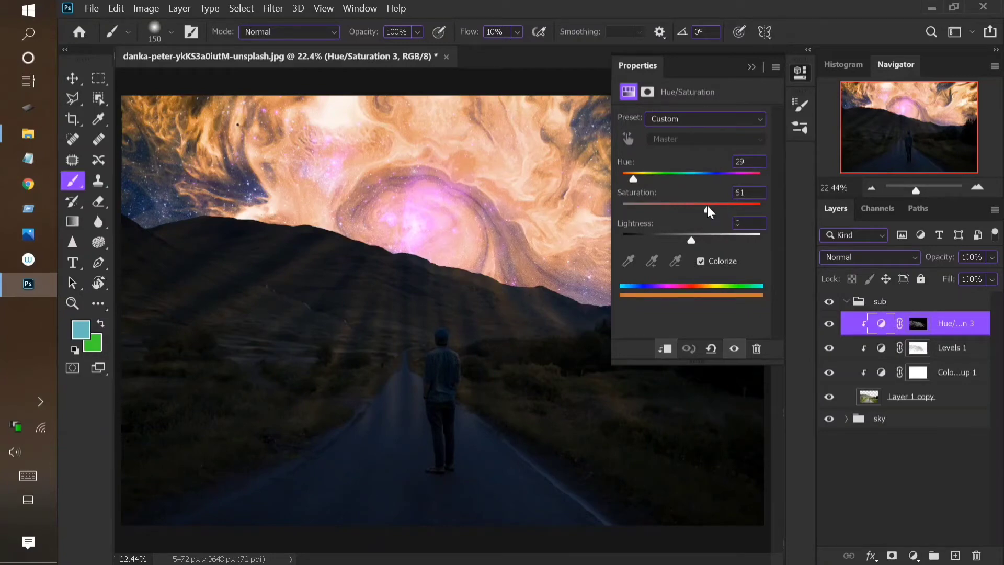
pyautogui.click(751, 68)
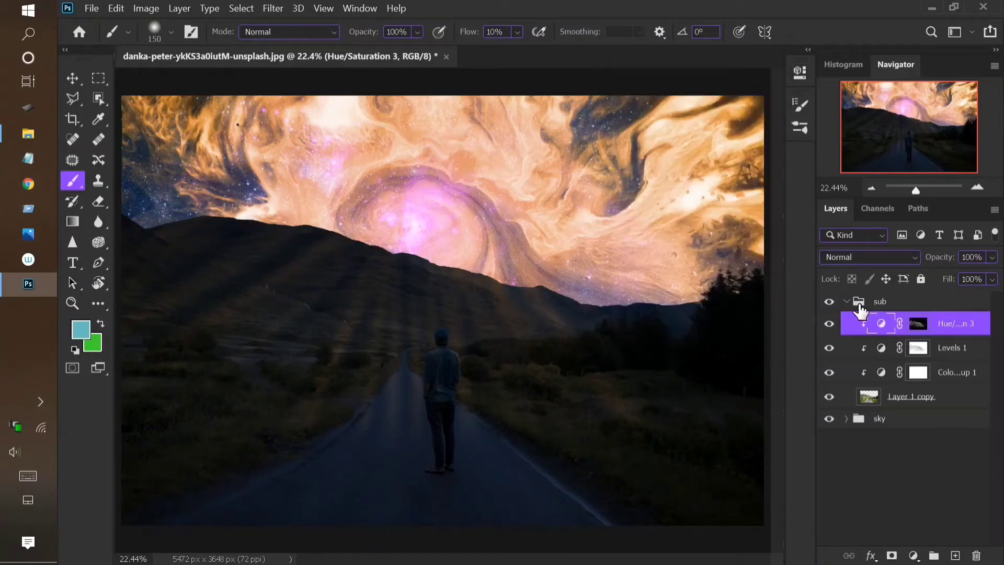
pyautogui.click(847, 302)
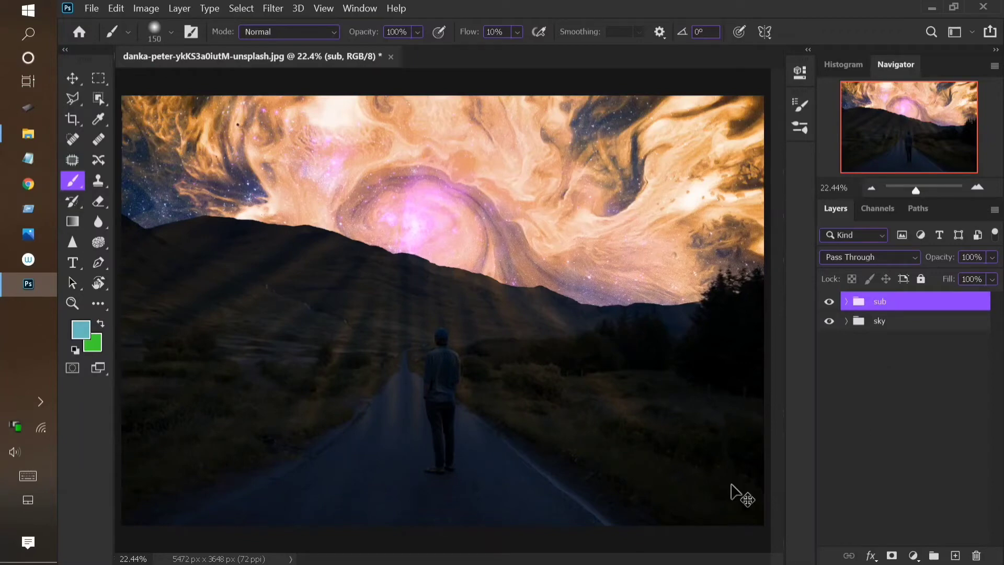
# - Place the red flower image in the lower-right corner of the scene, scaled to 258.21%
pyautogui.moveTo(738, 495); pyautogui.dragTo(536, 251)
pyautogui.moveTo(465, 332); pyautogui.dragTo(714, 467)
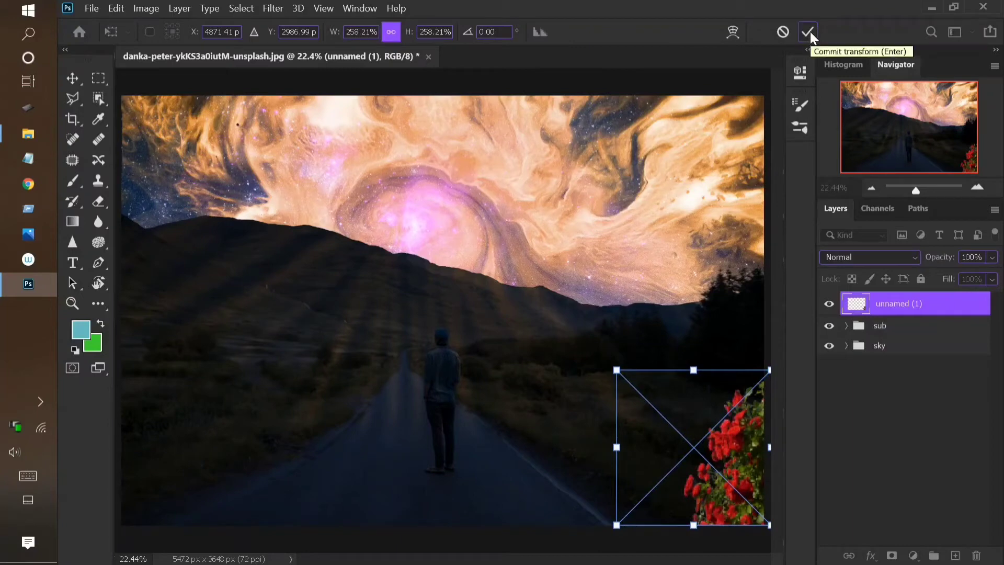
pyautogui.click(811, 31)
# - Add a Levels adjustment clipped to the flower layer and lower its white output level to darken the flowers
pyautogui.click(913, 556)
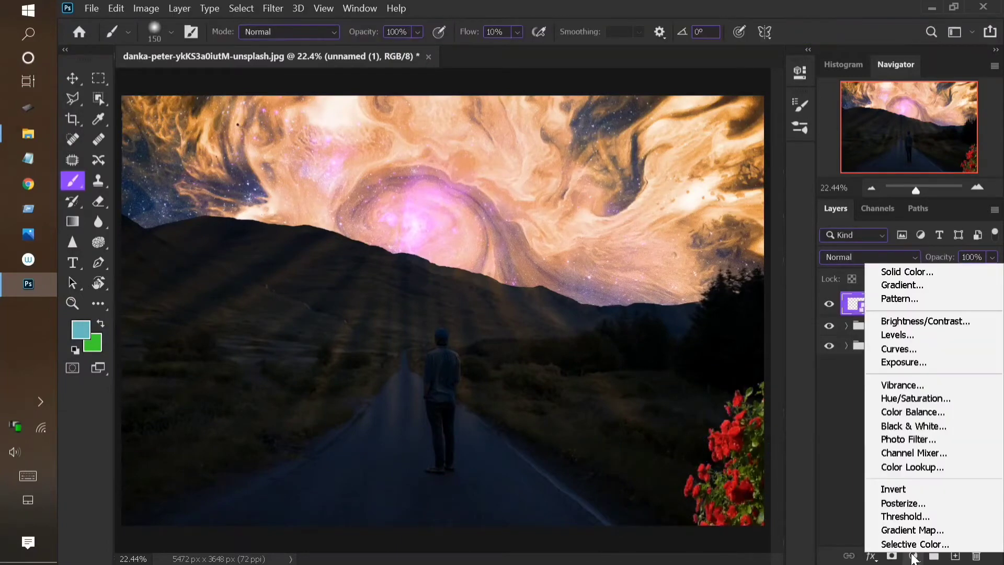
pyautogui.click(898, 335)
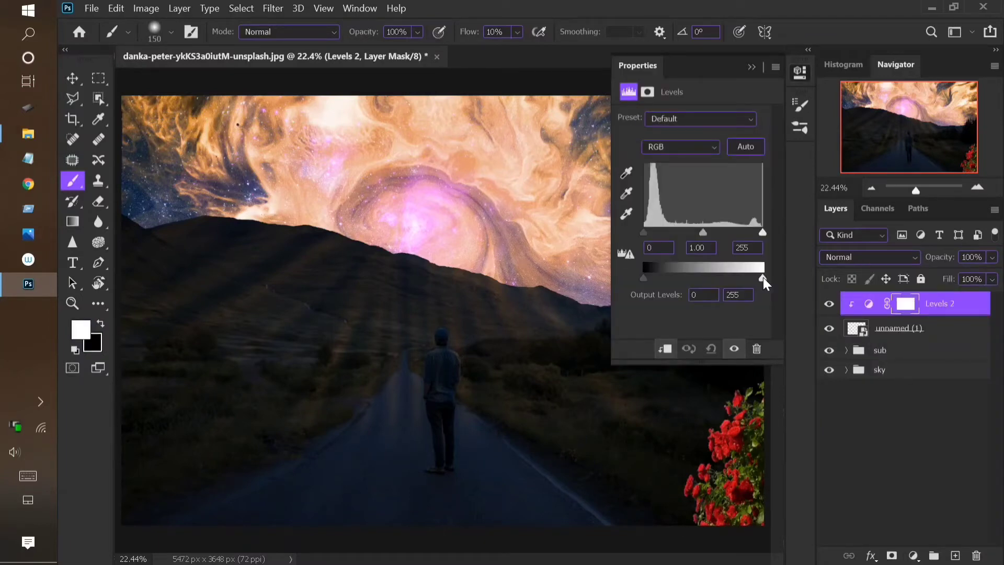
pyautogui.moveTo(764, 278); pyautogui.dragTo(693, 274)
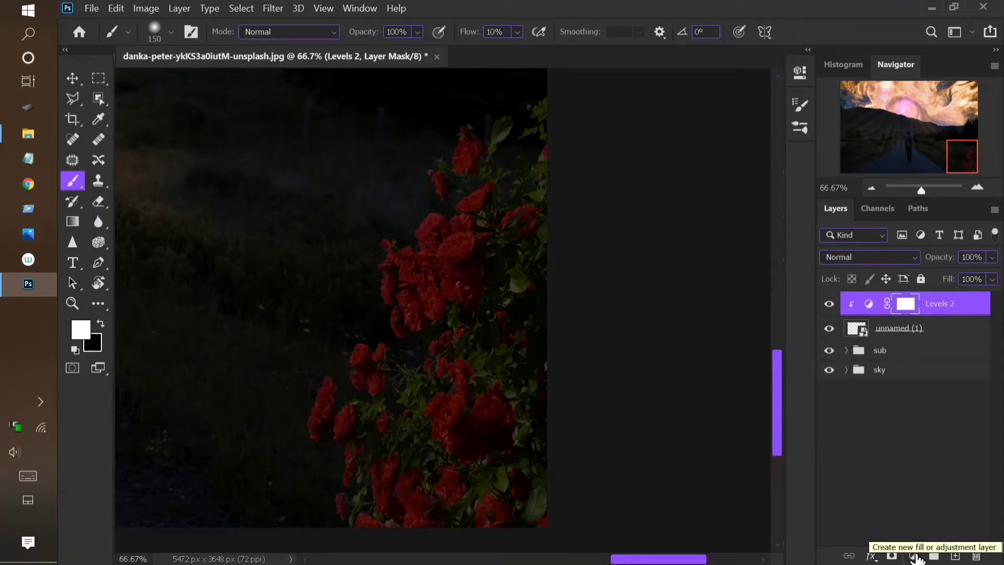
# - Add a Hue/Saturation adjustment clipped to the flower layer and shift the Reds hue to -107
pyautogui.click(917, 557)
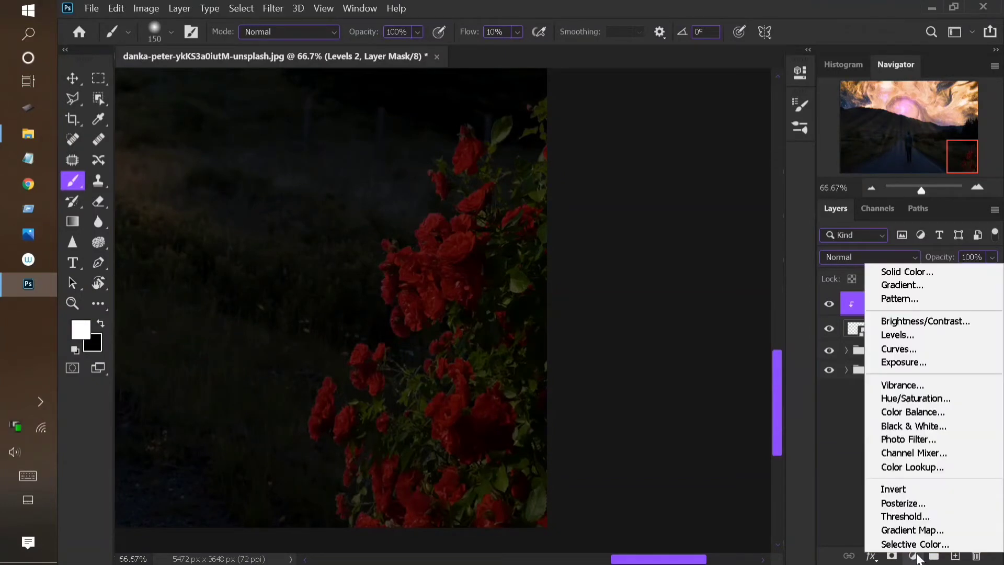
pyautogui.click(886, 396)
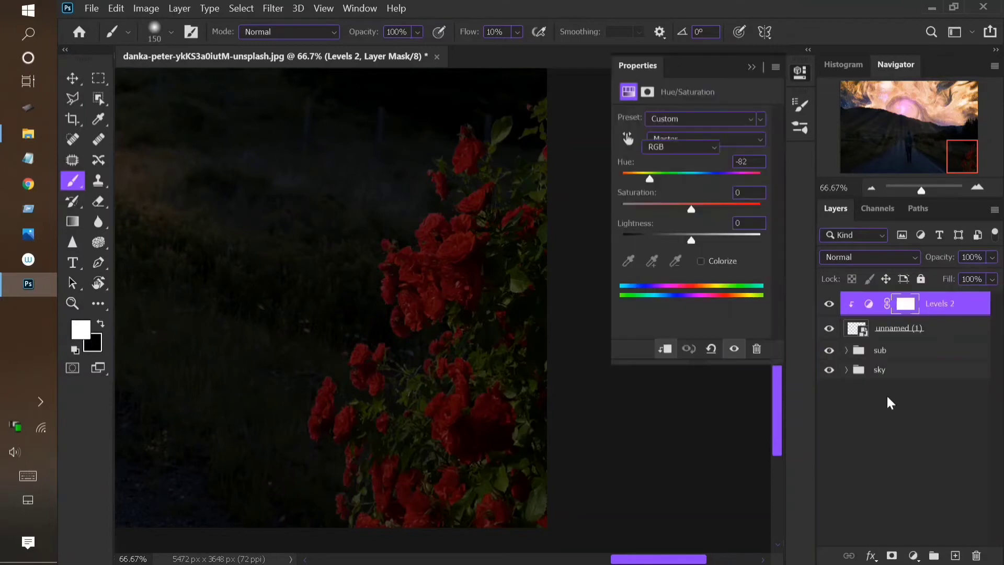
pyautogui.click(667, 349)
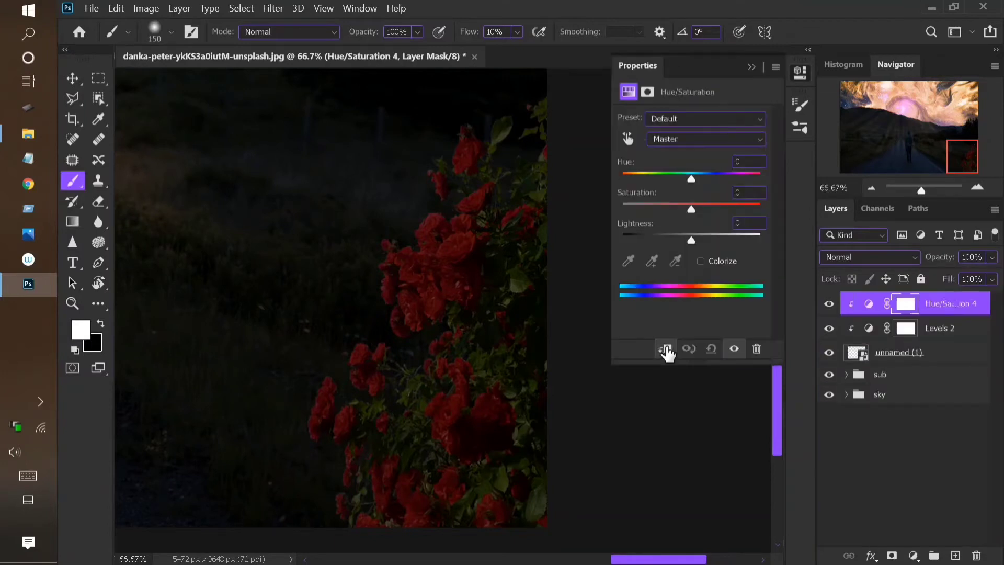
pyautogui.click(682, 136)
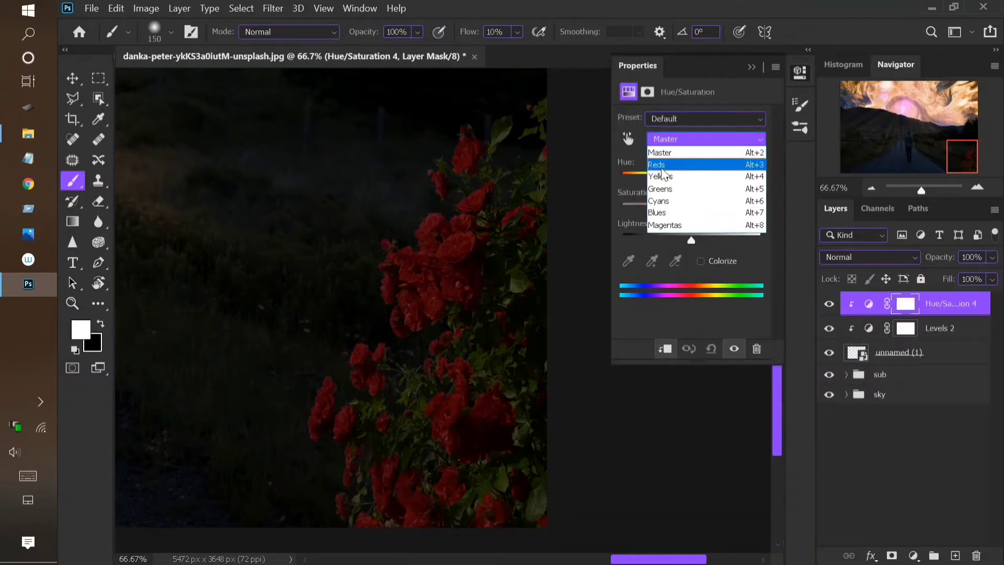
pyautogui.click(662, 168)
pyautogui.moveTo(662, 173); pyautogui.dragTo(643, 173)
pyautogui.hotkey('ctrl', '0')
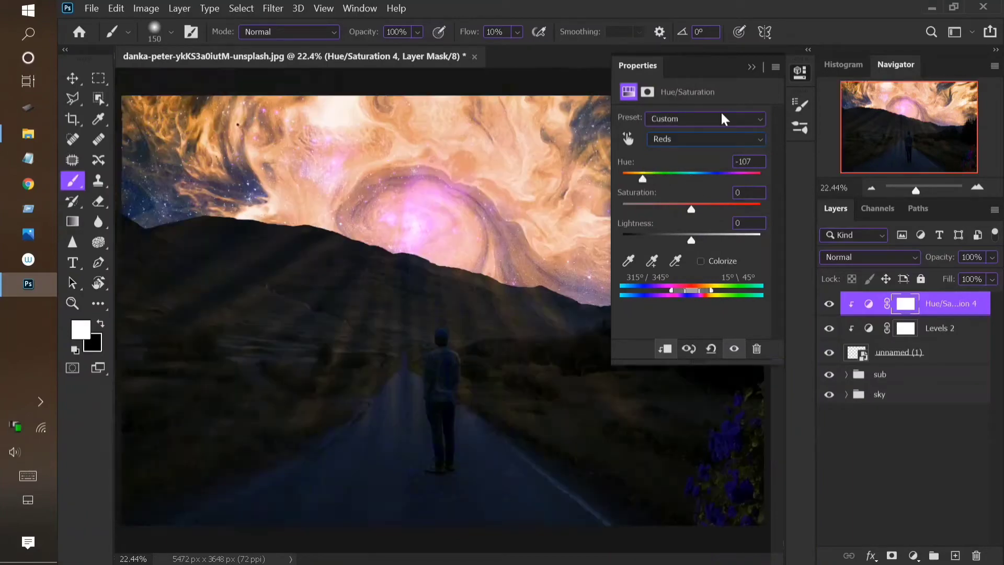
pyautogui.click(751, 68)
# - Paint black on the Levels 2 mask with a 100 px brush at 10% flow to brighten the lower flowers
pyautogui.click(909, 333)
pyautogui.hotkey('ctrl', '+')
pyautogui.hotkey('ctrl', '+')
pyautogui.hotkey('ctrl', '+')
pyautogui.hotkey('ctrl', '+')
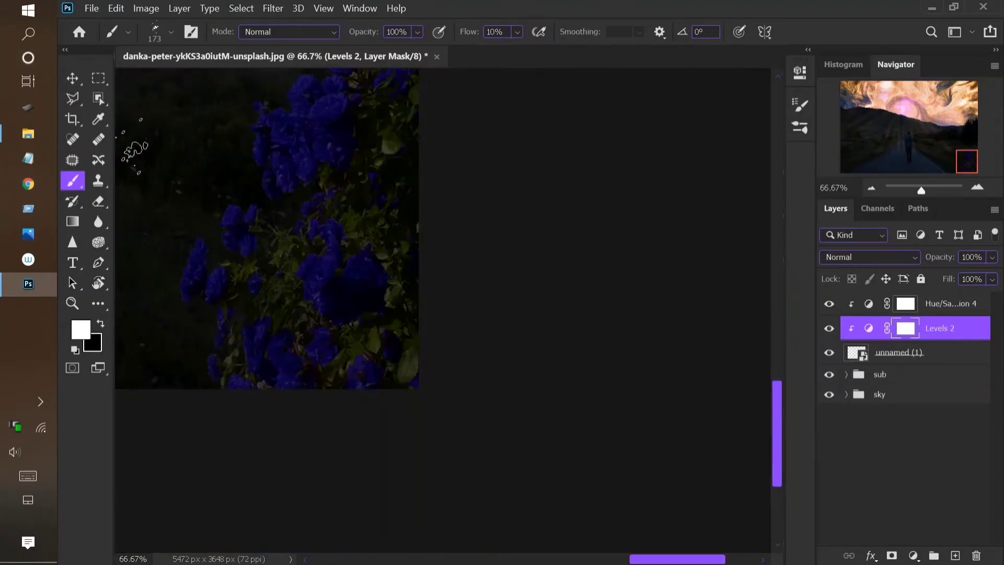
pyautogui.press('[')
pyautogui.press('[')
pyautogui.press('[')
pyautogui.press('x')
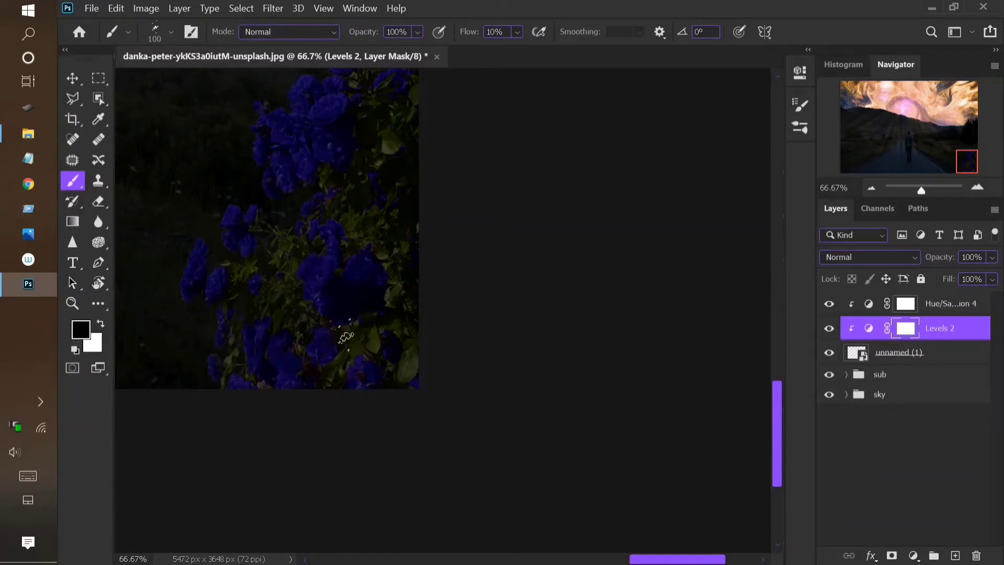
pyautogui.click(314, 289)
pyautogui.moveTo(345, 302)
pyautogui.mouseDown()
pyautogui.moveTo(281, 179)
pyautogui.moveTo(336, 104)
pyautogui.moveTo(273, 205)
pyautogui.moveTo(192, 267)
pyautogui.moveTo(217, 280)
pyautogui.moveTo(260, 341)
pyautogui.moveTo(284, 338)
pyautogui.moveTo(291, 369)
pyautogui.mouseUp()
pyautogui.moveTo(250, 243); pyautogui.dragTo(315, 366)
pyautogui.moveTo(404, 268)
pyautogui.mouseDown()
pyautogui.moveTo(397, 354)
pyautogui.moveTo(385, 357)
pyautogui.mouseUp()
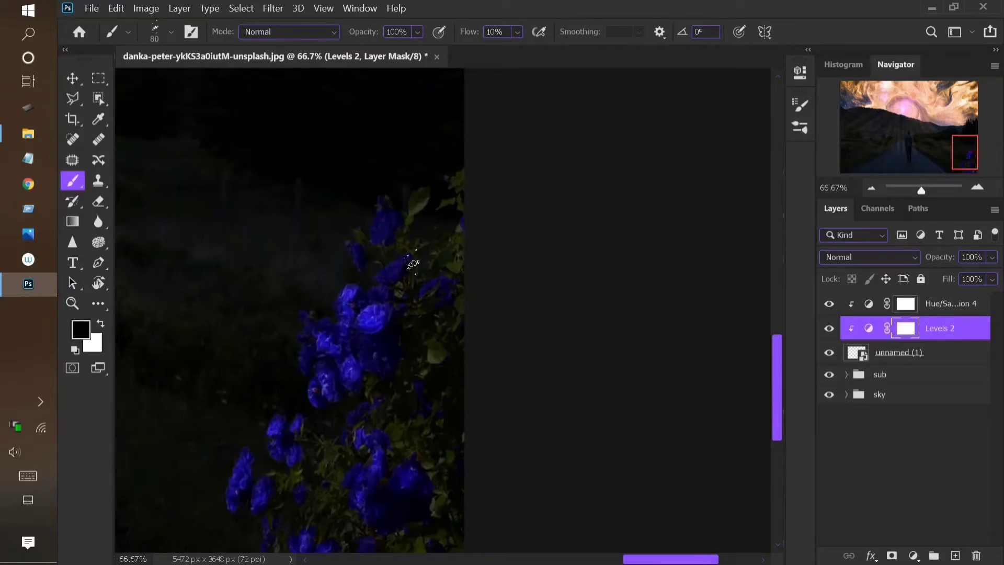
# - Brighten the highlights on the upper blooms by painting the Levels 2 mask with an 80 px brush
pyautogui.press('[')
pyautogui.press('[')
pyautogui.moveTo(392, 272); pyautogui.dragTo(384, 214)
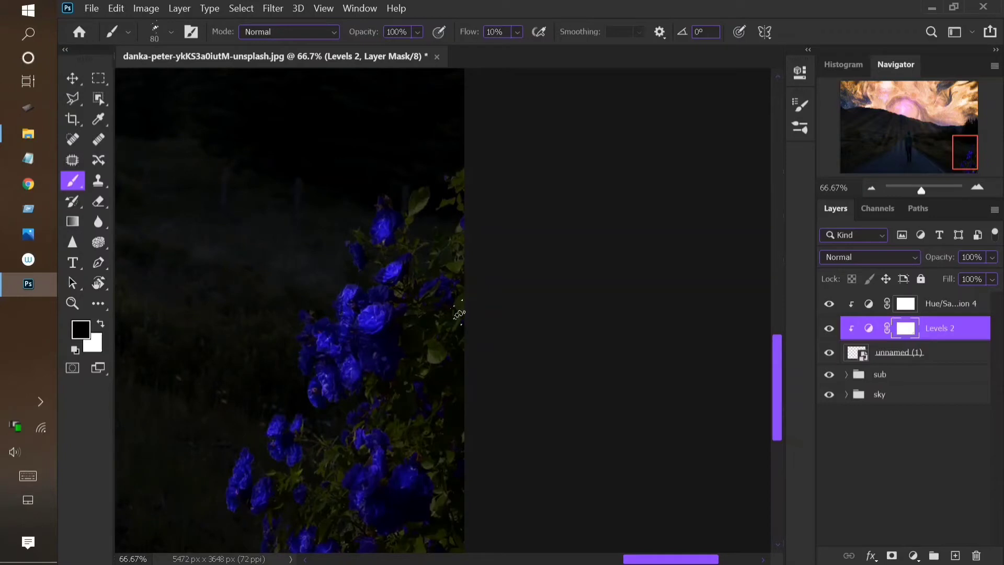
pyautogui.moveTo(444, 301); pyautogui.dragTo(361, 250)
pyautogui.moveTo(334, 386); pyautogui.dragTo(417, 258)
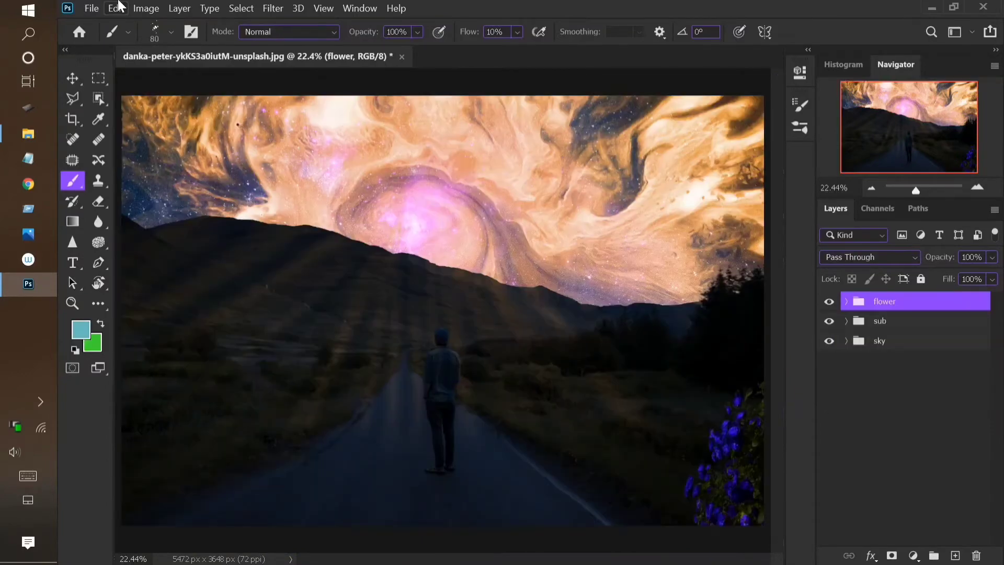
# - Place the rock image above the "flower" group, move it to the lower-left corner of the scene and enlarge it
pyautogui.moveTo(472, 7); pyautogui.dragTo(531, 252)
pyautogui.press('Return')
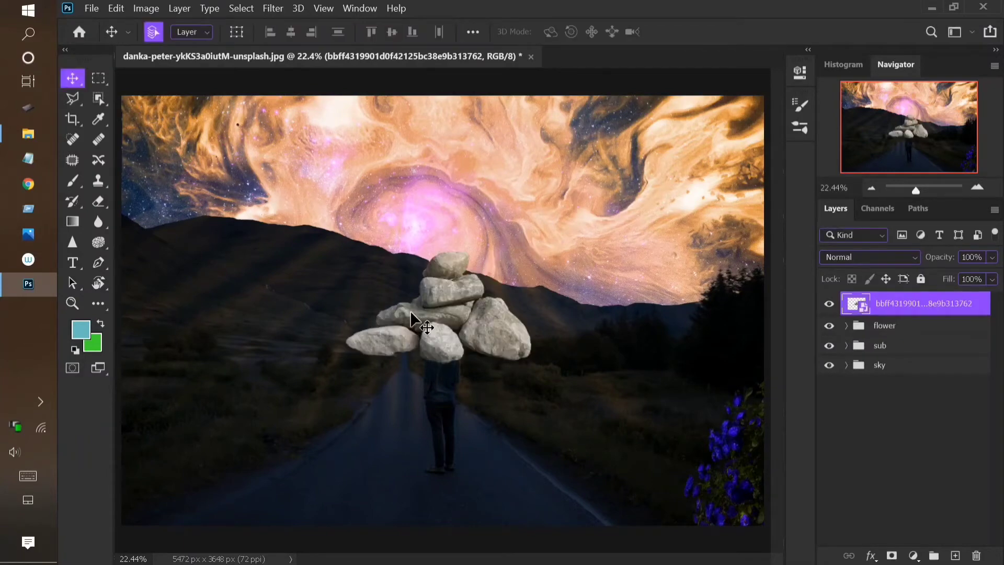
pyautogui.moveTo(410, 310); pyautogui.dragTo(176, 486)
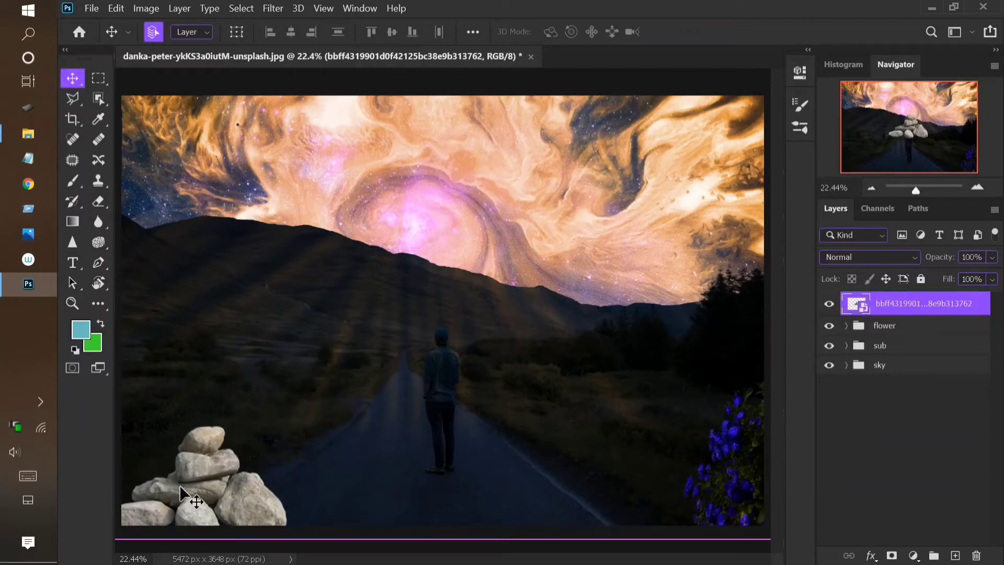
pyautogui.hotkey('ctrl', 't')
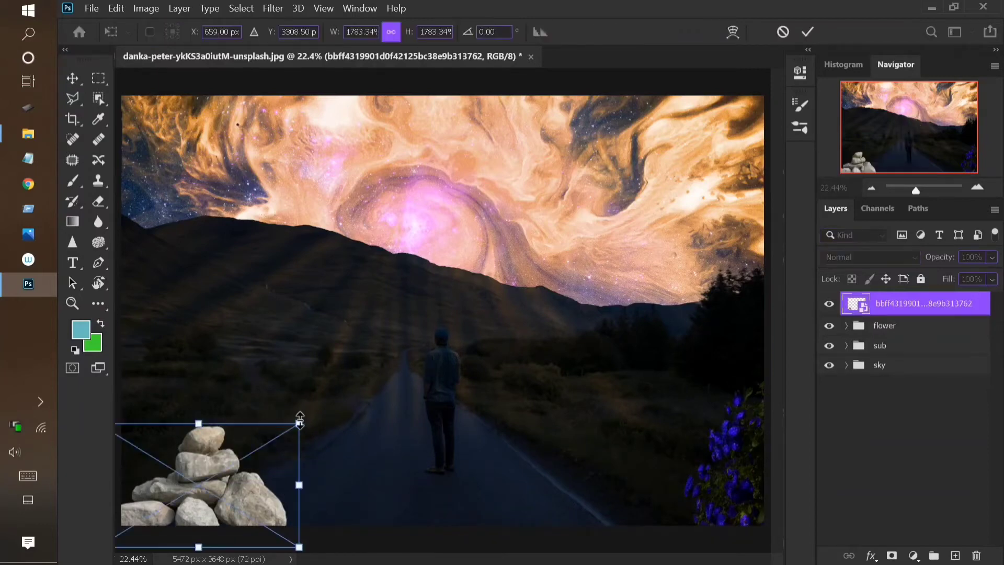
pyautogui.moveTo(299, 421); pyautogui.dragTo(320, 348)
pyautogui.press('Return')
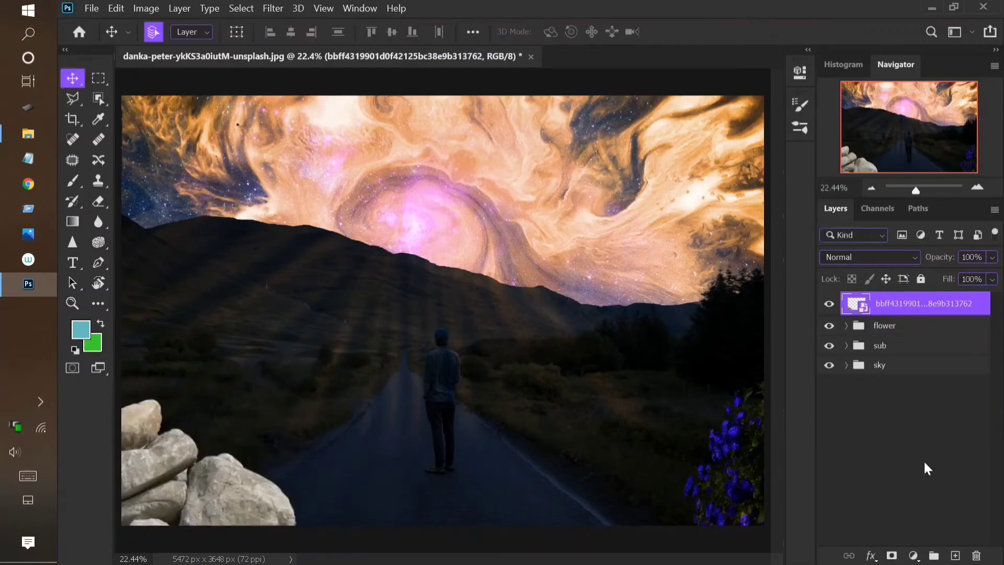
# - Darken the rocks and tint them blue with Levels and Hue/Saturation adjustments clipped to the rock layer
pyautogui.click(914, 556)
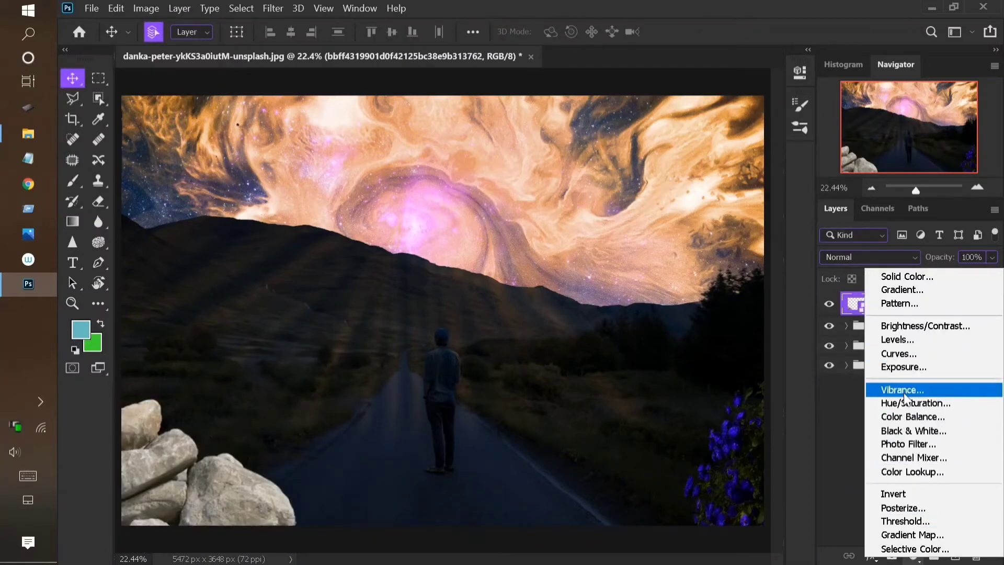
pyautogui.click(897, 340)
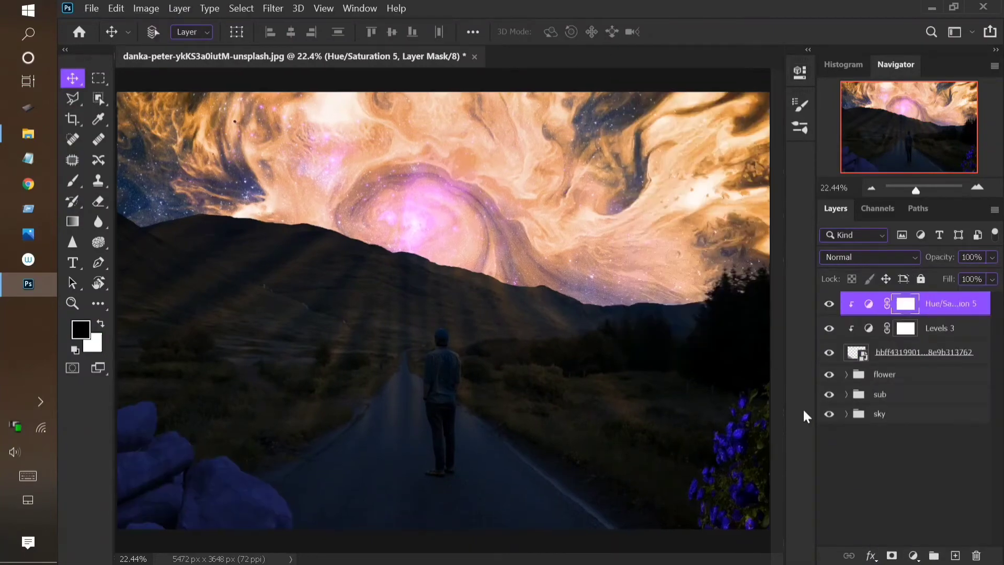
# - Paint black on the Levels 3 mask with a soft 150 px brush to brighten the rocks' upper edges
pyautogui.hotkey('ctrl', '+')
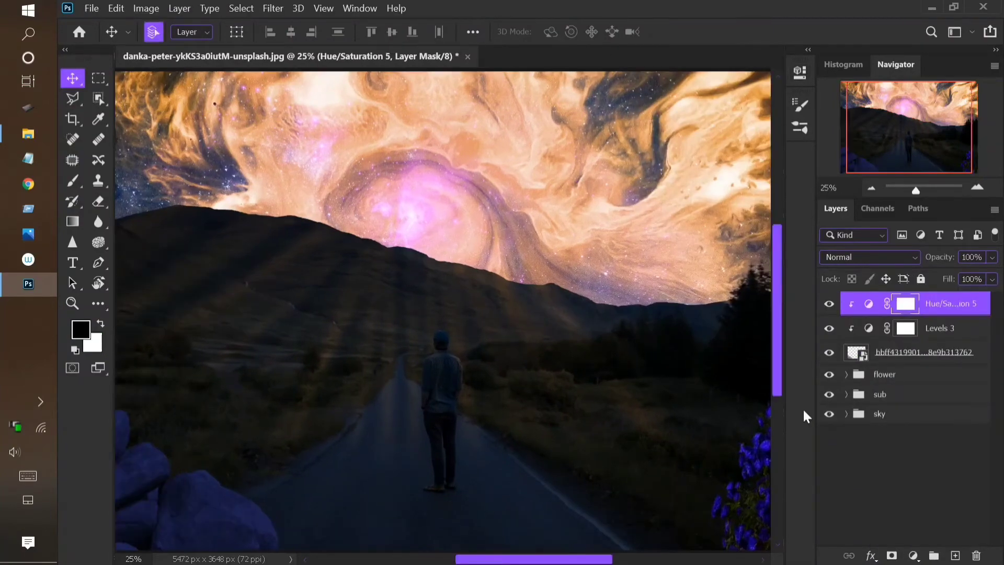
pyautogui.hotkey('ctrl', '+')
pyautogui.moveTo(219, 309); pyautogui.dragTo(536, 126)
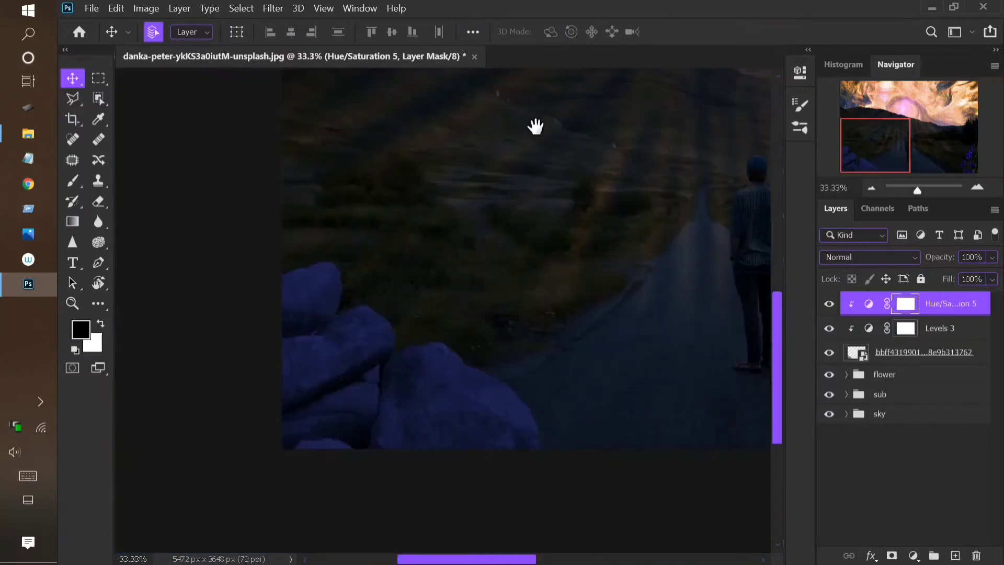
pyautogui.click(845, 328)
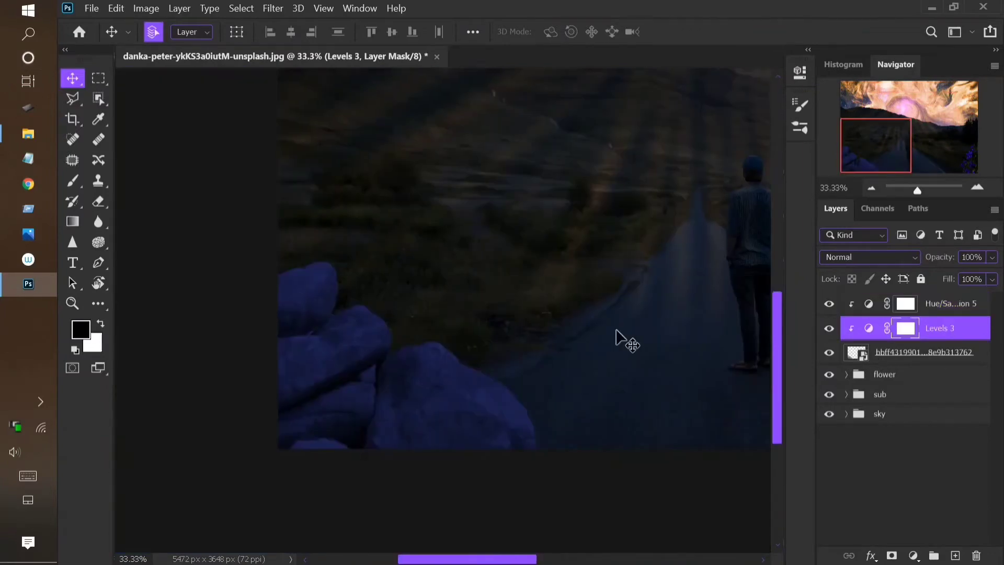
pyautogui.press('b')
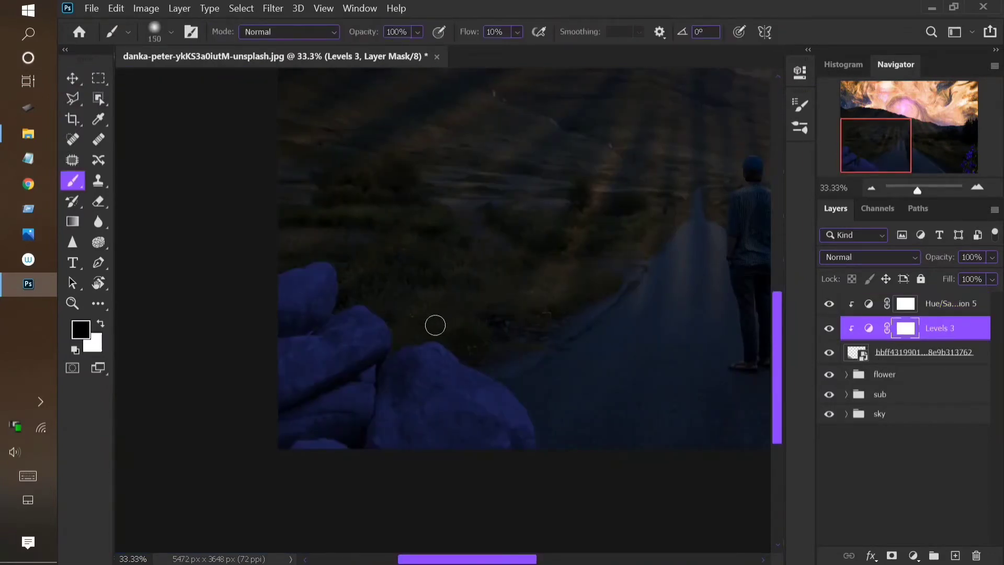
pyautogui.moveTo(439, 351); pyautogui.dragTo(540, 441)
pyautogui.moveTo(428, 341)
pyautogui.mouseDown()
pyautogui.moveTo(408, 351)
pyautogui.moveTo(394, 320)
pyautogui.moveTo(357, 294)
pyautogui.moveTo(392, 329)
pyautogui.moveTo(331, 298)
pyautogui.moveTo(340, 278)
pyautogui.moveTo(303, 267)
pyautogui.mouseUp()
pyautogui.hotkey('ctrl', '0')
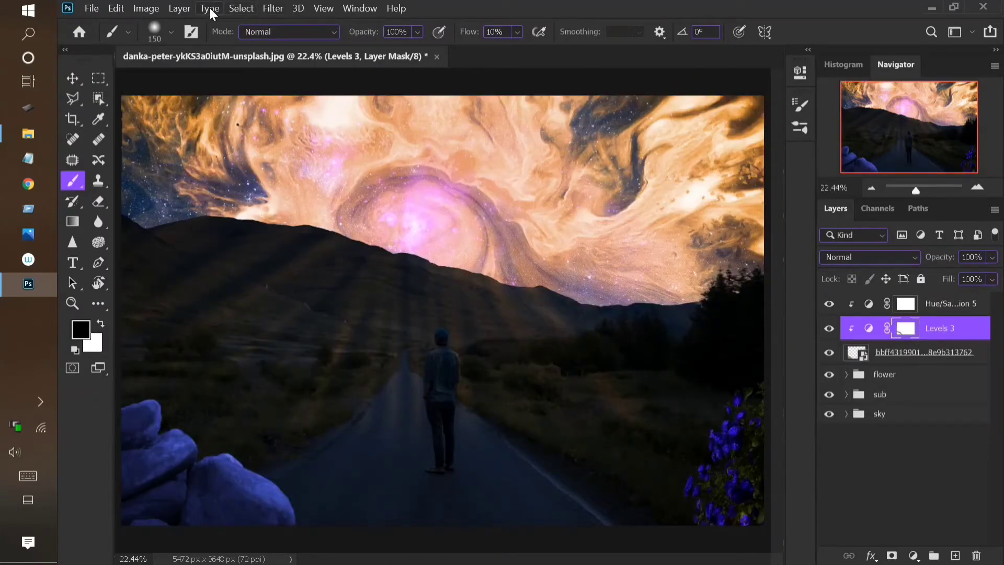
# - Add a clipped Soft Light layer filled with neutral gray above Levels 3
pyautogui.click(179, 8)
pyautogui.moveTo(220, 30)
pyautogui.click(400, 29)
pyautogui.click(429, 214)
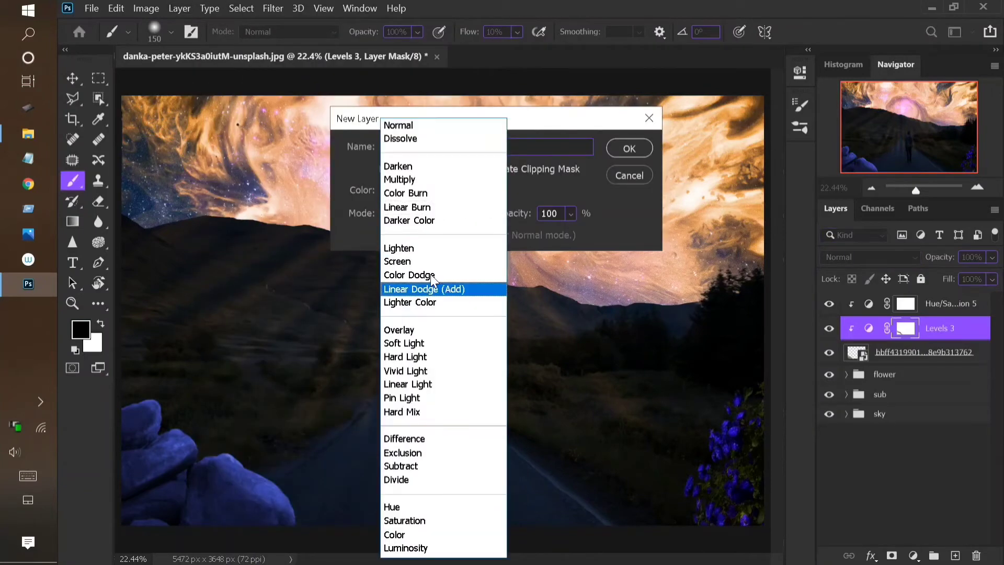
pyautogui.click(403, 343)
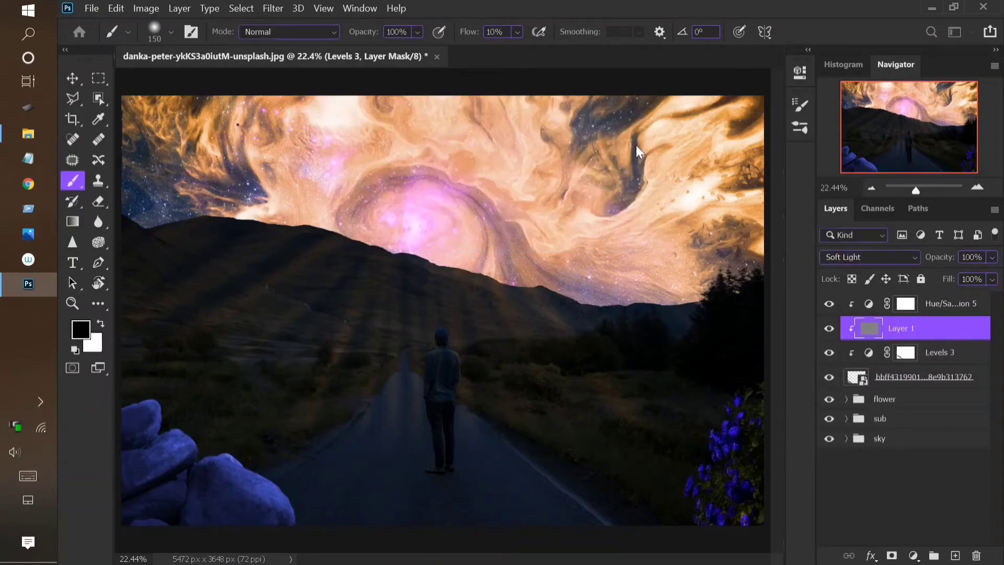
pyautogui.click(630, 148)
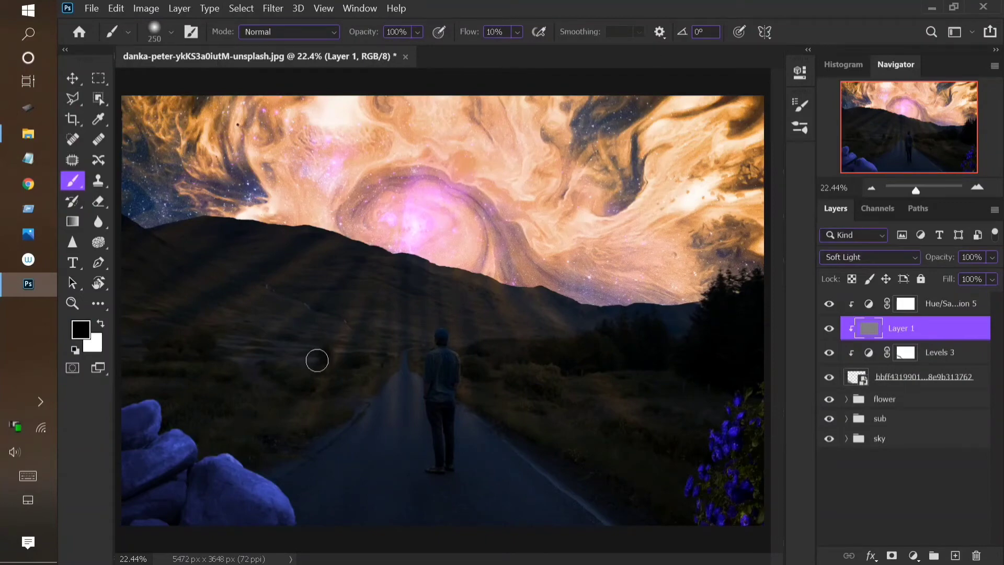
# - Enlarge the brush to 250 px and set its flow to 5% for shading the rocks on Layer 1
pyautogui.press(']')
pyautogui.press(']')
pyautogui.hotkey('shift', '0')
pyautogui.hotkey('shift', '5')
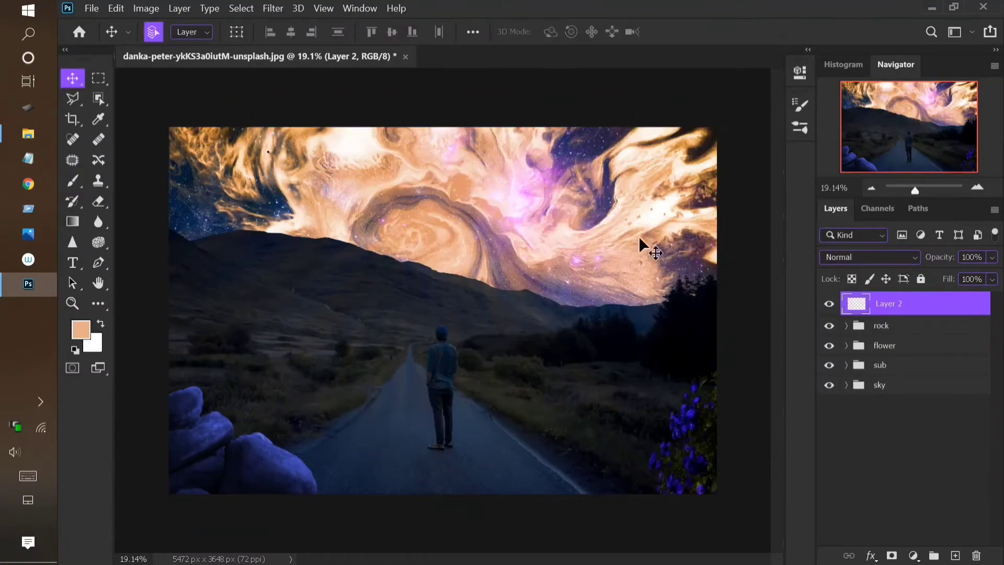
# - Add a new layer above the "rock" group and stamp a flock of black birds in the right-hand sky with a 3000 px bird brush
pyautogui.hotkey('ctrl', '+')
pyautogui.hotkey('ctrl', '+')
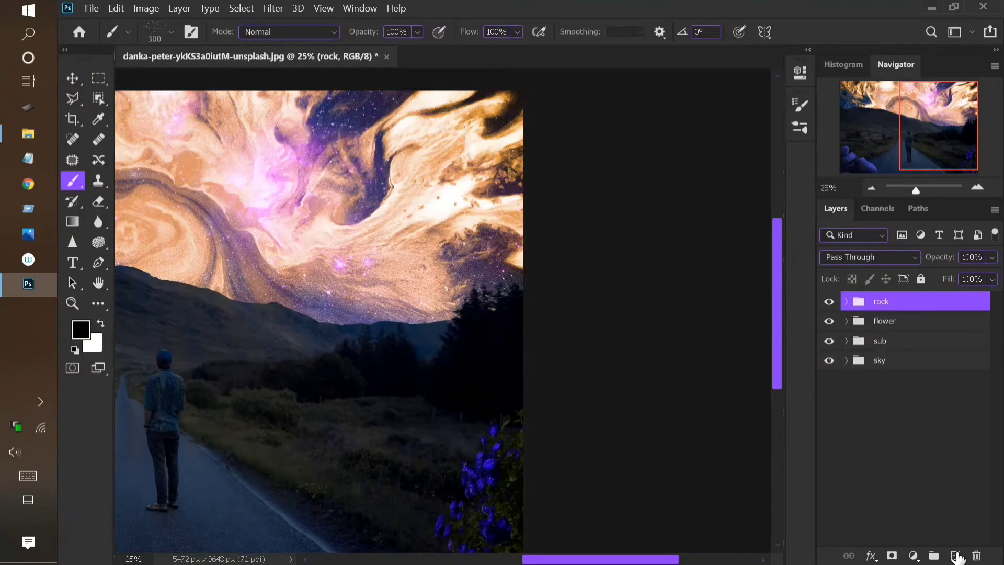
pyautogui.click(956, 556)
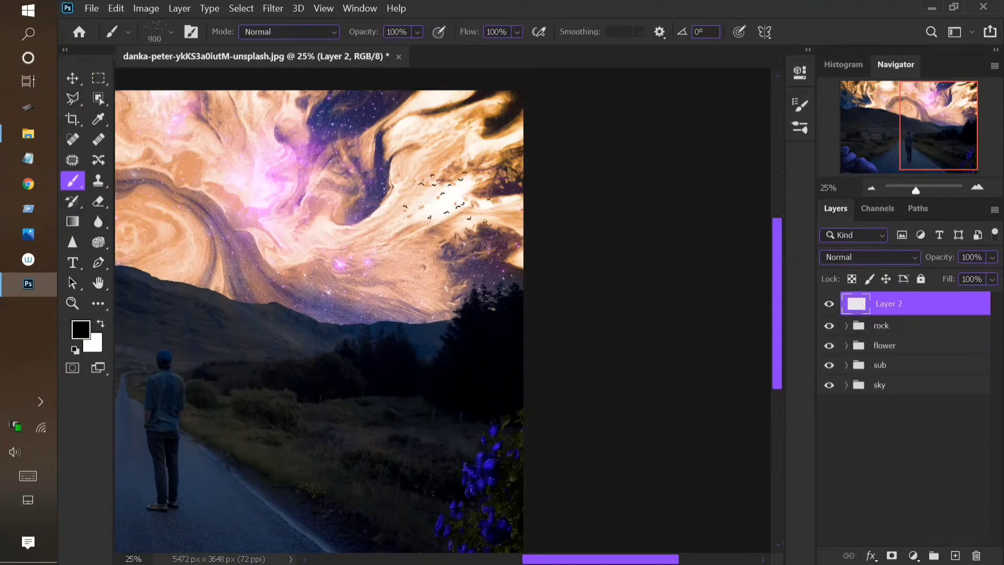
pyautogui.press(']')
pyautogui.press(']')
pyautogui.press(']')
pyautogui.press(']')
pyautogui.press(']')
pyautogui.press(']')
pyautogui.press(']')
pyautogui.press(']')
pyautogui.press(']')
pyautogui.press(']')
pyautogui.press(']')
pyautogui.press(']')
pyautogui.press(']')
pyautogui.press(']')
pyautogui.press(']')
pyautogui.press(']')
pyautogui.press(']')
pyautogui.press(']')
pyautogui.click(591, 204)
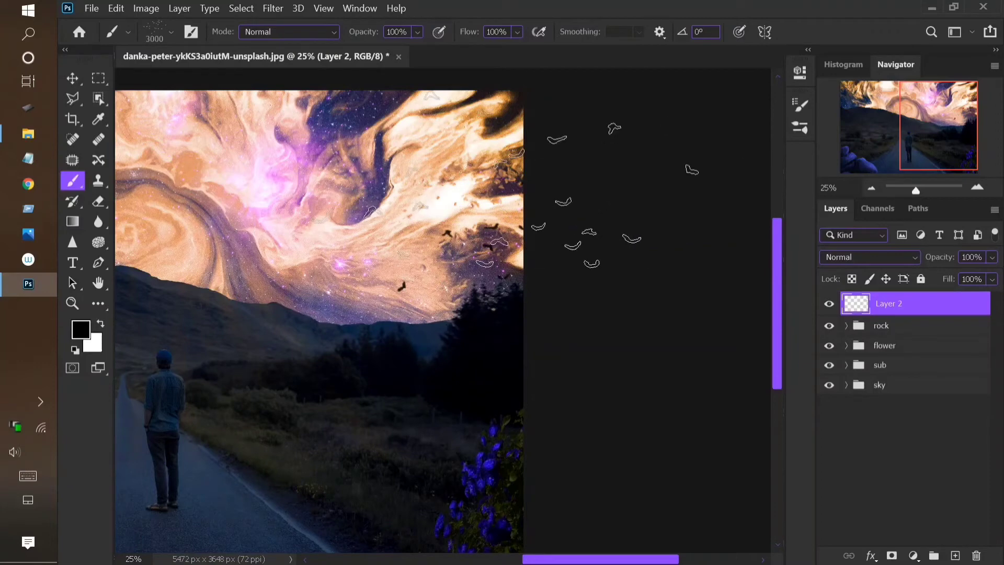
pyautogui.hotkey('ctrl', '0')
# - Add a new layer above Layer 2 and paint white fog across the foot of the hills with a smoke brush at 6% flow
pyautogui.click(956, 555)
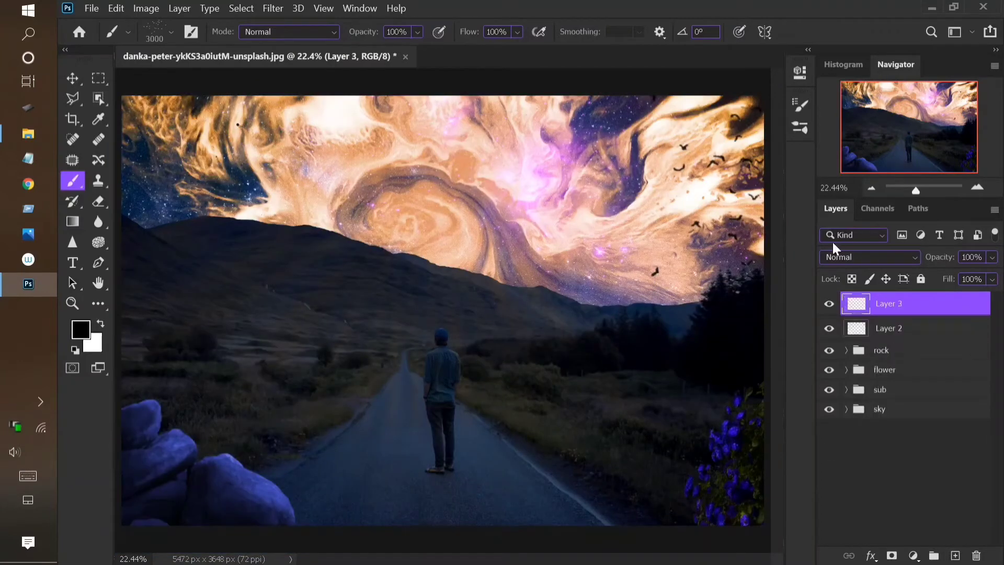
pyautogui.click(799, 105)
pyautogui.click(800, 105)
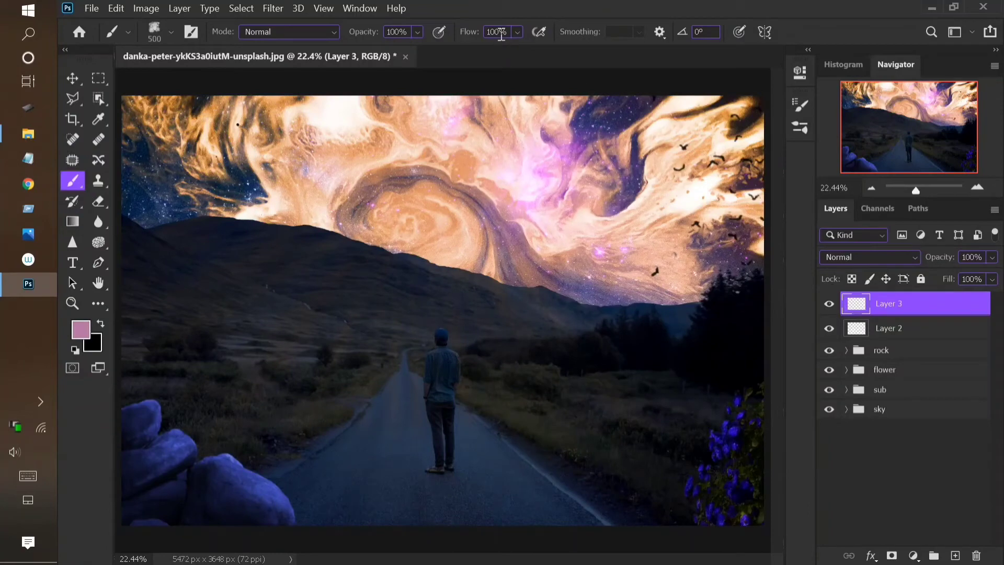
pyautogui.doubleClick(497, 32)
pyautogui.write('5')
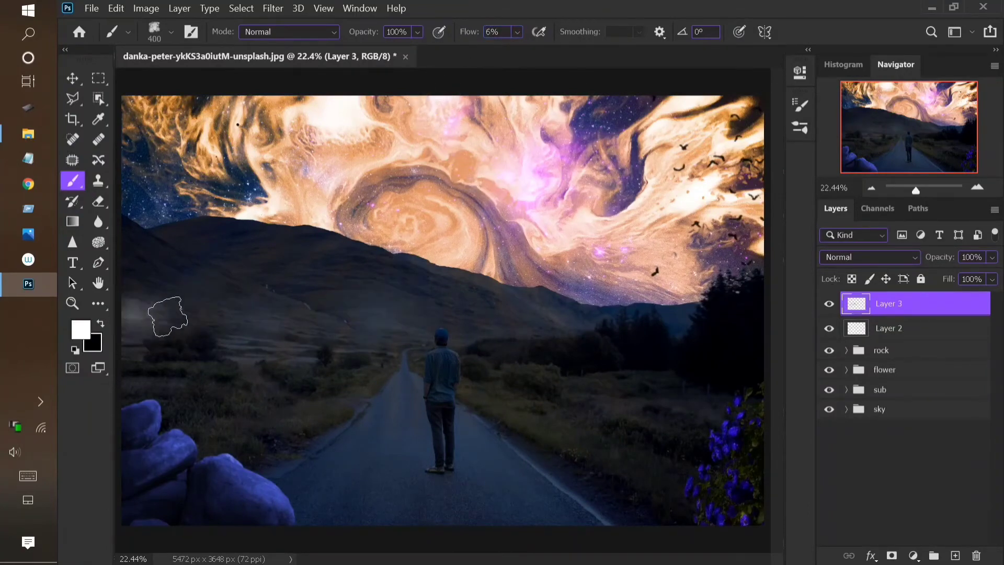
pyautogui.moveTo(168, 316)
pyautogui.mouseDown()
pyautogui.moveTo(250, 326)
pyautogui.moveTo(127, 287)
pyautogui.moveTo(299, 342)
pyautogui.moveTo(344, 314)
pyautogui.moveTo(293, 282)
pyautogui.moveTo(513, 332)
pyautogui.mouseUp()
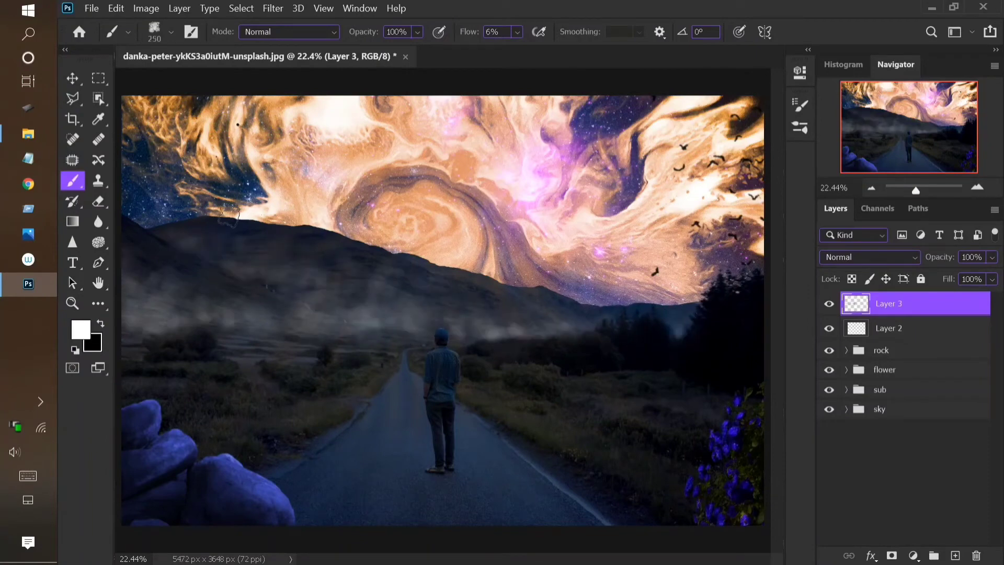
# - Sample a peach color from the nebula and paint tinted fog over the fields and road with an enlarged smoke brush
pyautogui.press('alt')
pyautogui.keyDown('alt'); pyautogui.click(212, 151); pyautogui.keyUp('alt')
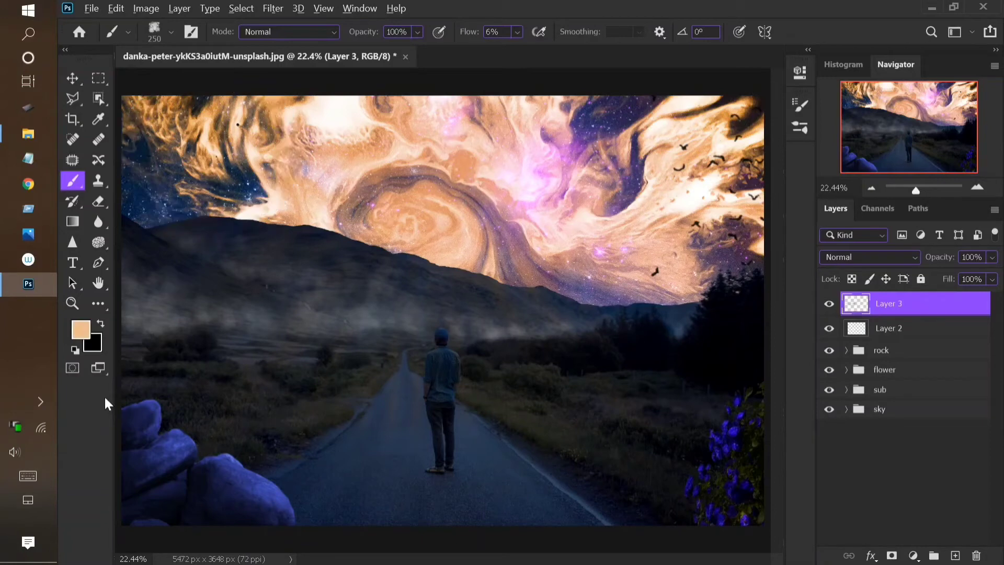
pyautogui.press(']')
pyautogui.press(']')
pyautogui.press(']')
pyautogui.press(']')
pyautogui.press(']')
pyautogui.press(']')
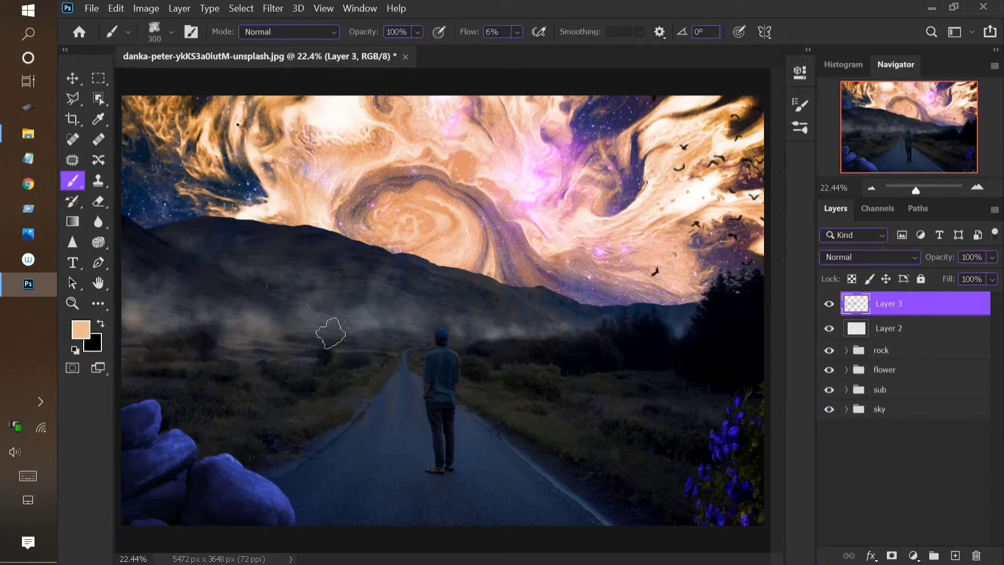
pyautogui.moveTo(272, 352); pyautogui.dragTo(314, 356)
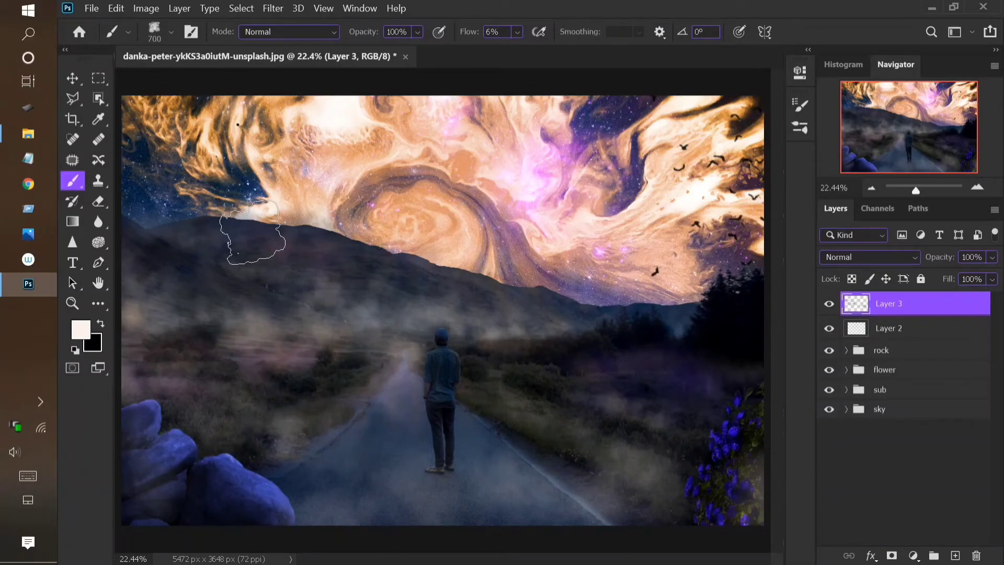
# - Try adding a clipped Linear Dodge (Add) layer filled with neutral black above the top Hue/Saturation adjustment in the "sub" group
pyautogui.click(67, 85)
pyautogui.hotkey('ctrl', '+')
pyautogui.hotkey('ctrl', '+')
pyautogui.hotkey('ctrl', '+')
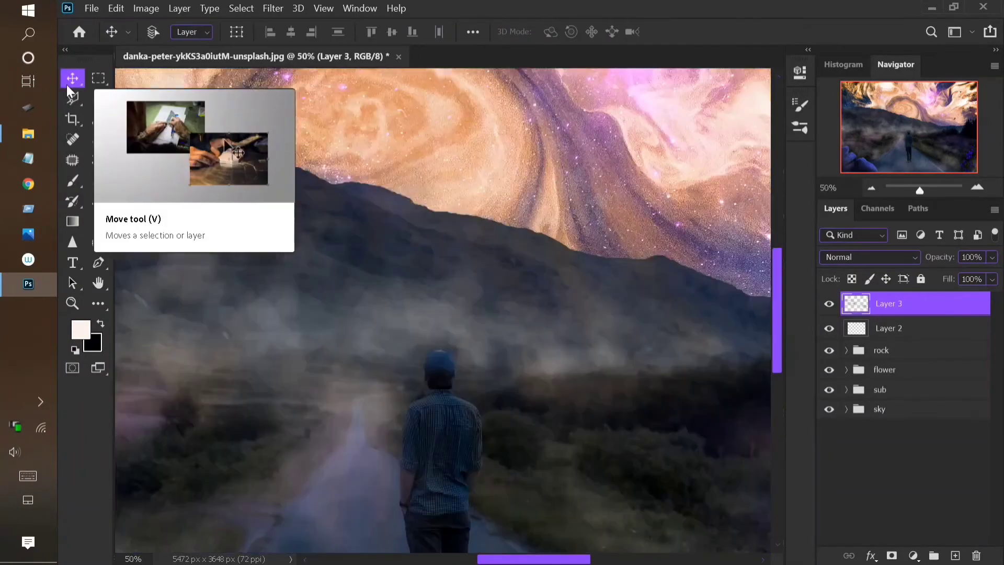
pyautogui.hotkey('ctrl', '+')
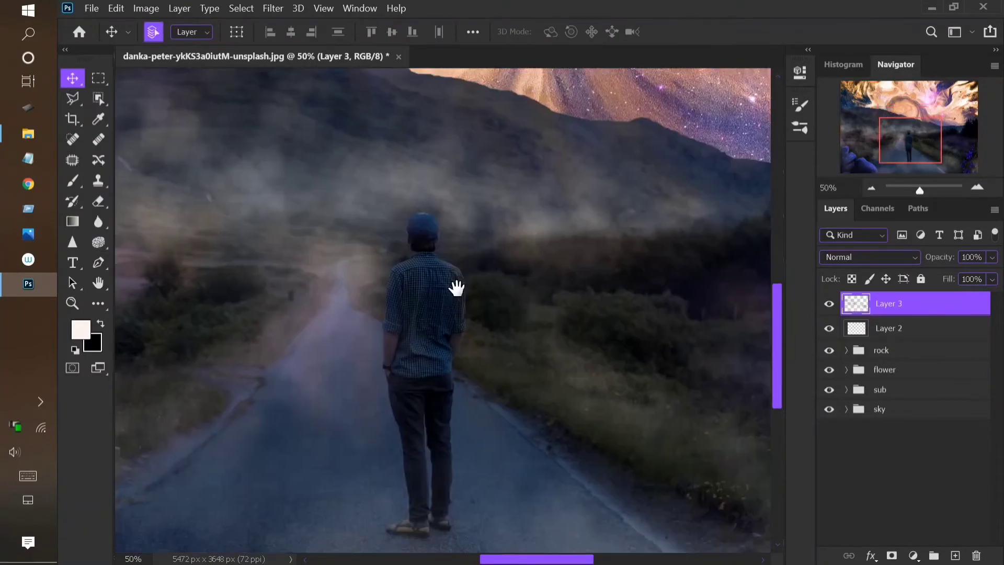
pyautogui.hotkey('ctrl', '+')
pyautogui.click(846, 390)
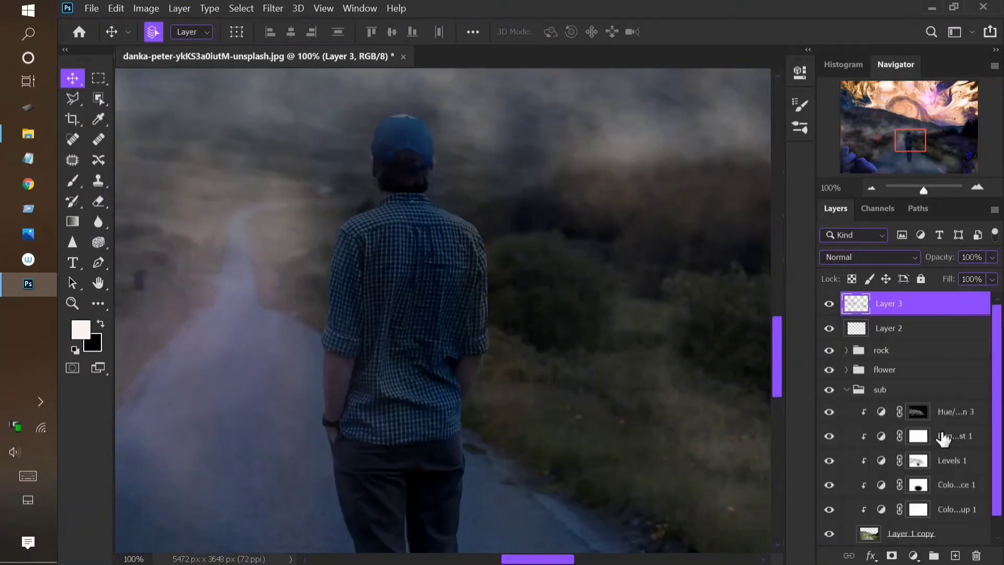
pyautogui.click(944, 414)
pyautogui.click(179, 8)
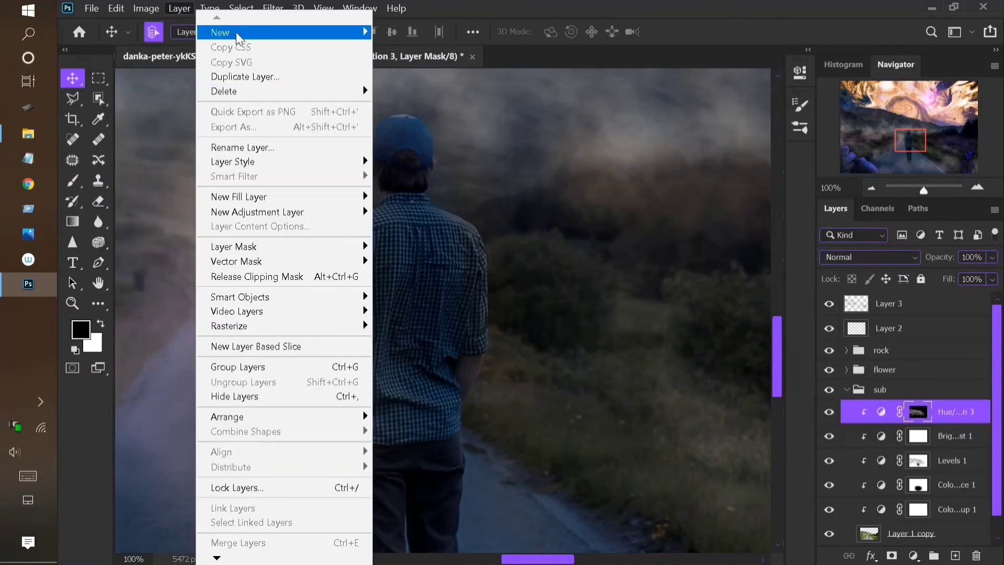
pyautogui.moveTo(238, 34)
pyautogui.click(413, 32)
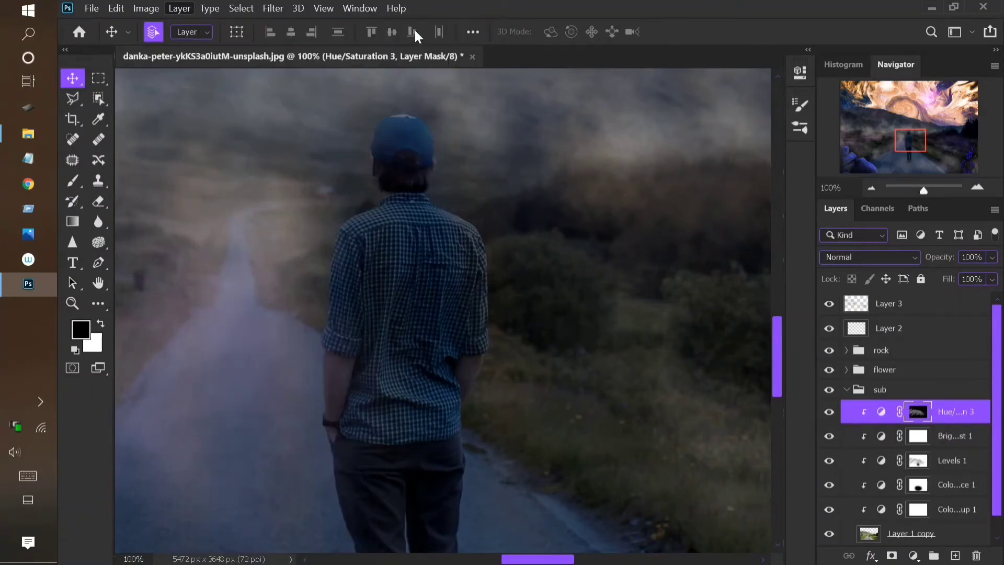
pyautogui.click(460, 191)
pyautogui.click(452, 191)
pyautogui.click(447, 216)
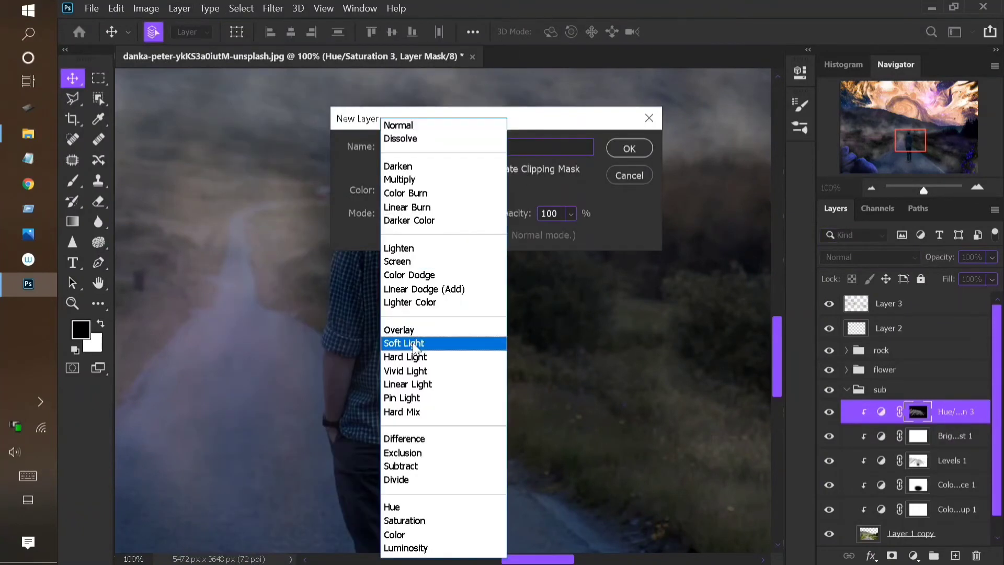
pyautogui.click(416, 282)
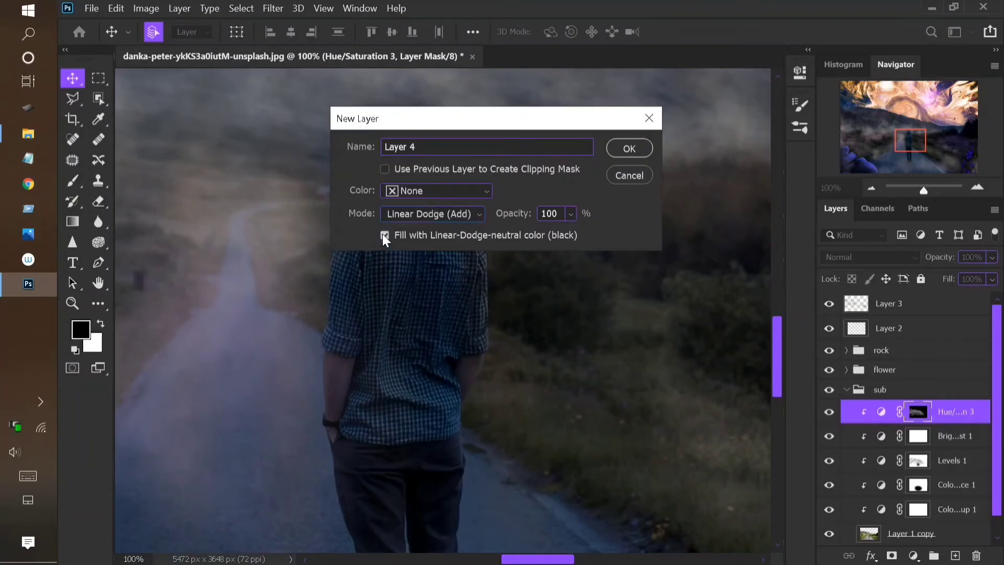
pyautogui.click(385, 169)
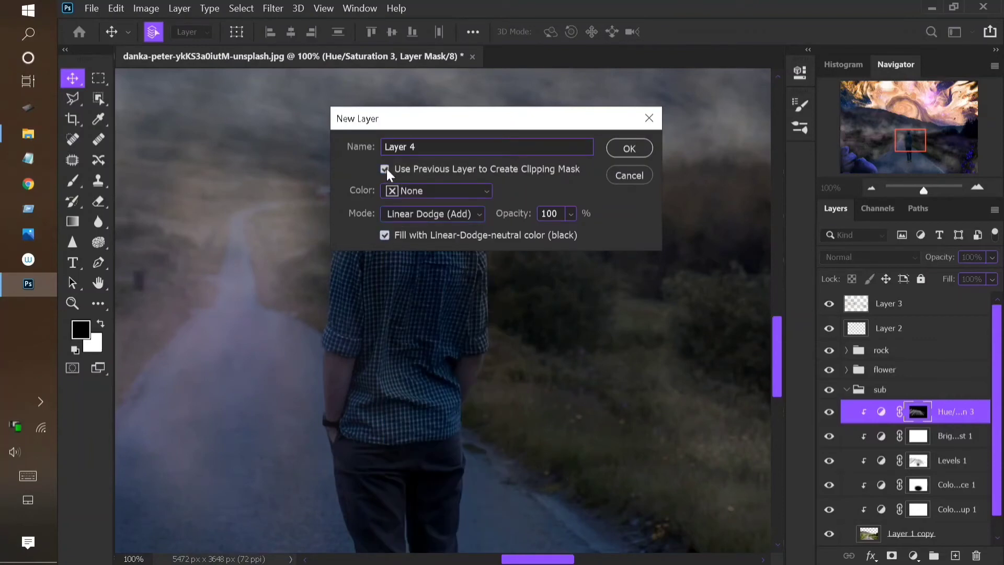
pyautogui.click(632, 152)
# - Paint a peach rim light around the man's cap on the Linear Dodge layer with an 8 px brush at 6% flow
pyautogui.press('x')
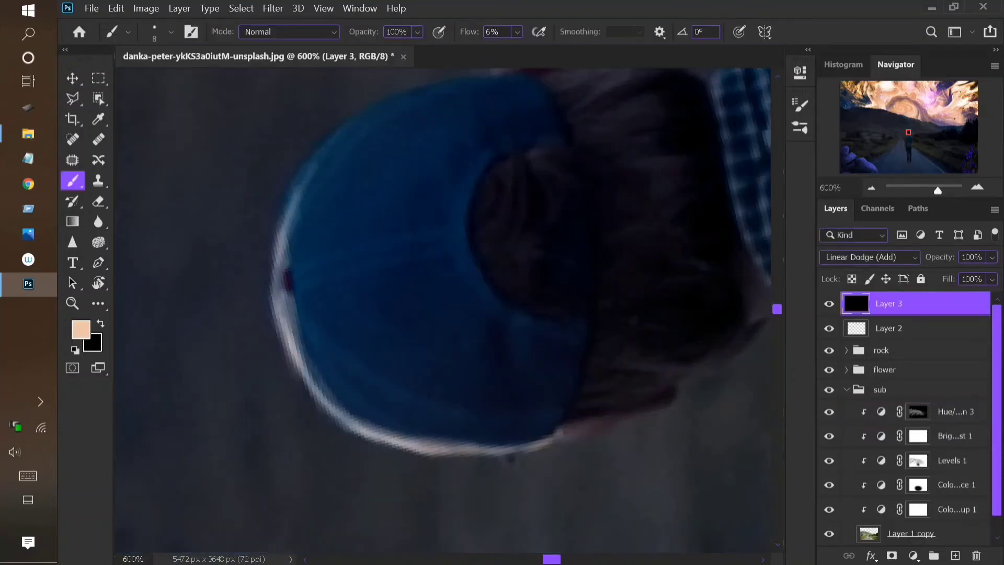
pyautogui.moveTo(292, 199); pyautogui.dragTo(322, 155)
pyautogui.moveTo(270, 213)
pyautogui.mouseDown()
pyautogui.moveTo(371, 391)
pyautogui.moveTo(481, 287)
pyautogui.mouseUp()
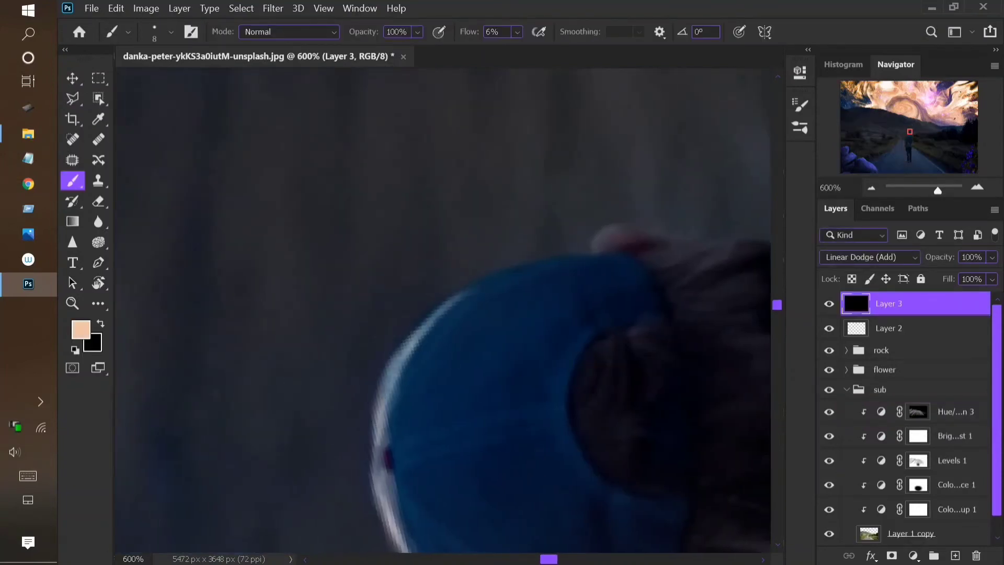
pyautogui.moveTo(405, 343)
pyautogui.mouseDown()
pyautogui.moveTo(485, 288)
pyautogui.moveTo(616, 252)
pyautogui.moveTo(493, 286)
pyautogui.mouseUp()
pyautogui.moveTo(247, 278)
pyautogui.mouseDown()
pyautogui.moveTo(299, 381)
pyautogui.moveTo(241, 382)
pyautogui.mouseUp()
pyautogui.moveTo(342, 495)
pyautogui.mouseDown()
pyautogui.moveTo(335, 425)
pyautogui.moveTo(422, 296)
pyautogui.moveTo(428, 260)
pyautogui.moveTo(539, 197)
pyautogui.moveTo(547, 171)
pyautogui.mouseUp()
pyautogui.moveTo(496, 269)
pyautogui.mouseDown()
pyautogui.moveTo(374, 388)
pyautogui.moveTo(474, 204)
pyautogui.mouseUp()
pyautogui.moveTo(317, 222)
pyautogui.mouseDown()
pyautogui.moveTo(341, 410)
pyautogui.moveTo(301, 296)
pyautogui.mouseUp()
pyautogui.moveTo(408, 410); pyautogui.dragTo(491, 232)
pyautogui.moveTo(418, 402); pyautogui.dragTo(496, 223)
pyautogui.moveTo(353, 233)
pyautogui.mouseDown()
pyautogui.moveTo(347, 352)
pyautogui.moveTo(408, 127)
pyautogui.mouseUp()
# - Paint the peach rim light along the man's right shoulder and the outer edge of that sleeve down to the cuff
pyautogui.press('r')
pyautogui.moveTo(317, 238); pyautogui.dragTo(309, 372)
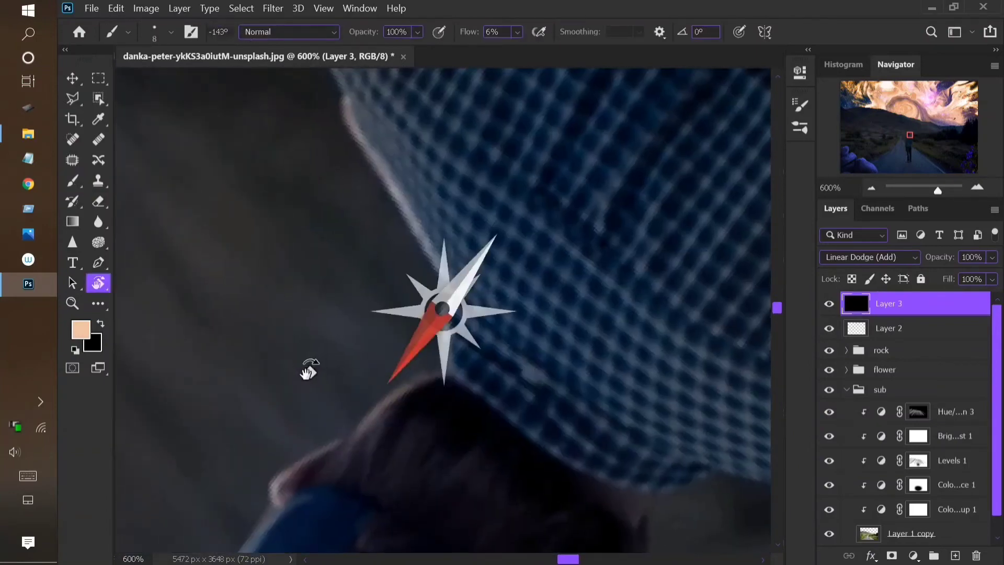
pyautogui.moveTo(368, 200); pyautogui.dragTo(350, 457)
pyautogui.moveTo(331, 348)
pyautogui.mouseDown()
pyautogui.moveTo(314, 314)
pyautogui.moveTo(316, 204)
pyautogui.moveTo(333, 118)
pyautogui.mouseUp()
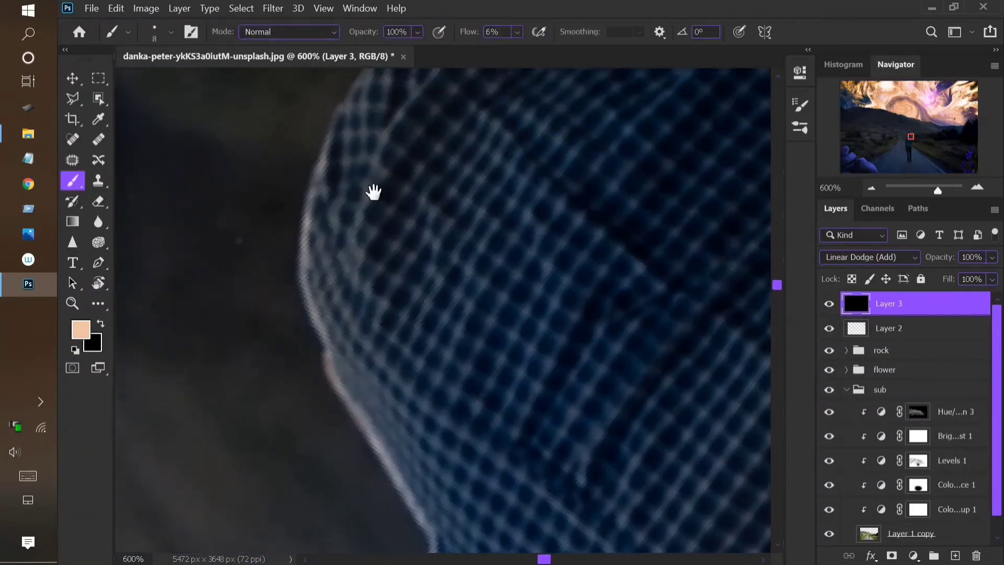
pyautogui.moveTo(374, 192); pyautogui.dragTo(351, 350)
pyautogui.moveTo(314, 309); pyautogui.dragTo(437, 109)
pyautogui.moveTo(445, 137); pyautogui.dragTo(343, 410)
pyautogui.moveTo(242, 488); pyautogui.dragTo(477, 147)
pyautogui.moveTo(484, 202)
pyautogui.mouseDown()
pyautogui.moveTo(363, 403)
pyautogui.moveTo(347, 471)
pyautogui.mouseUp()
pyautogui.moveTo(321, 444)
pyautogui.mouseDown()
pyautogui.moveTo(352, 380)
pyautogui.moveTo(412, 304)
pyautogui.mouseUp()
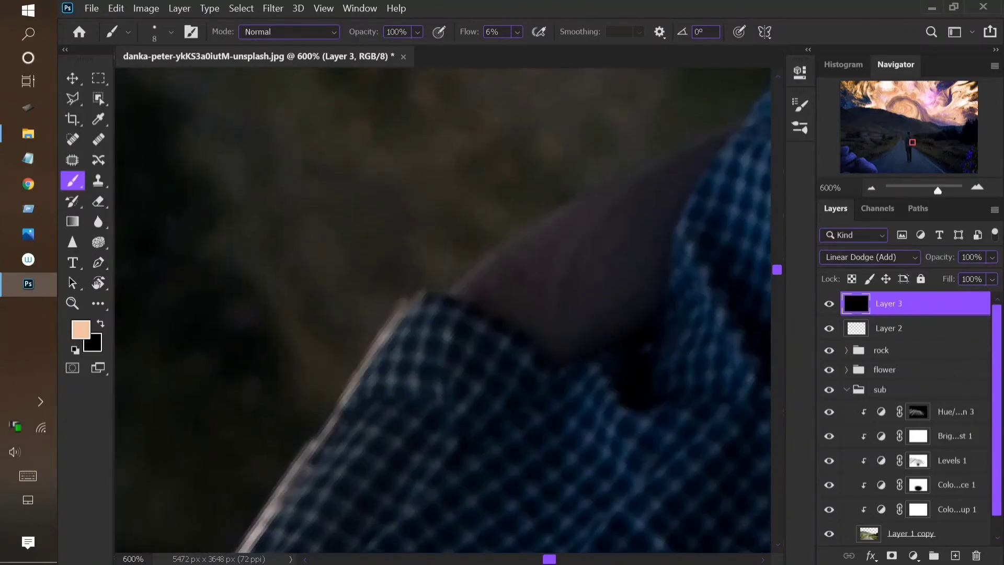
pyautogui.moveTo(394, 336); pyautogui.dragTo(422, 289)
# - Paint a thin rim light along the left edge of the man's trousers up to his hand with a 5 px brush
pyautogui.press('r')
pyautogui.moveTo(286, 325); pyautogui.dragTo(337, 427)
pyautogui.moveTo(415, 340)
pyautogui.mouseDown()
pyautogui.moveTo(426, 295)
pyautogui.moveTo(415, 449)
pyautogui.moveTo(468, 247)
pyautogui.moveTo(451, 273)
pyautogui.moveTo(527, 150)
pyautogui.mouseUp()
pyautogui.moveTo(400, 266); pyautogui.dragTo(602, 104)
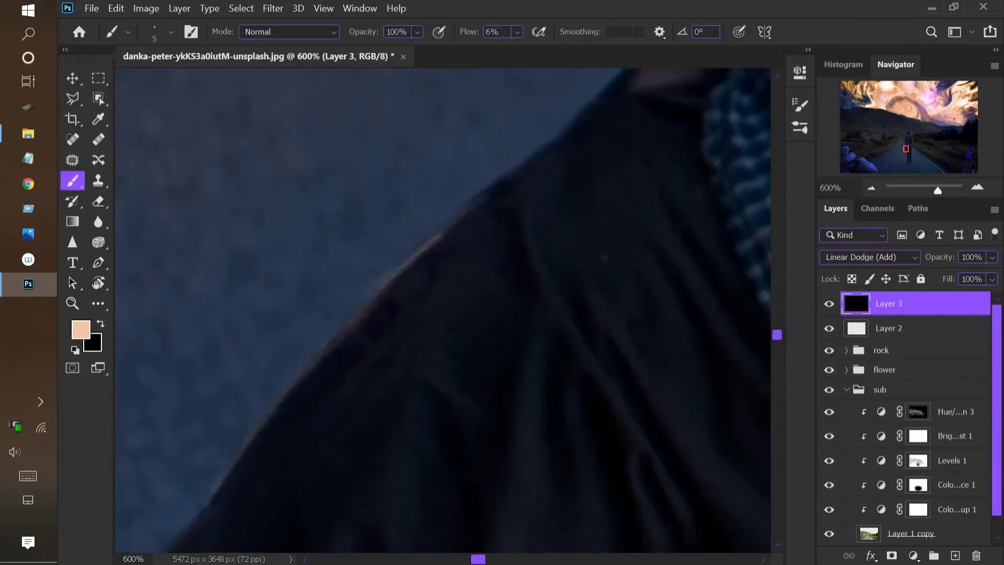
pyautogui.moveTo(521, 241); pyautogui.dragTo(400, 302)
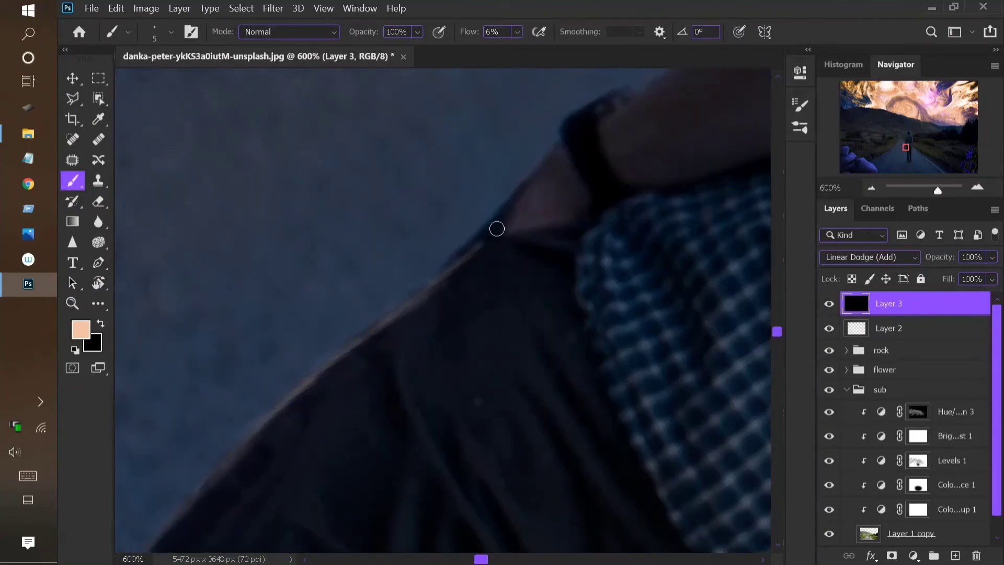
pyautogui.moveTo(497, 229); pyautogui.dragTo(417, 356)
# - Paint the rim light up the outer edge of the man's left sleeve and over the shoulder
pyautogui.moveTo(471, 269)
pyautogui.mouseDown()
pyautogui.moveTo(510, 246)
pyautogui.moveTo(317, 477)
pyautogui.mouseUp()
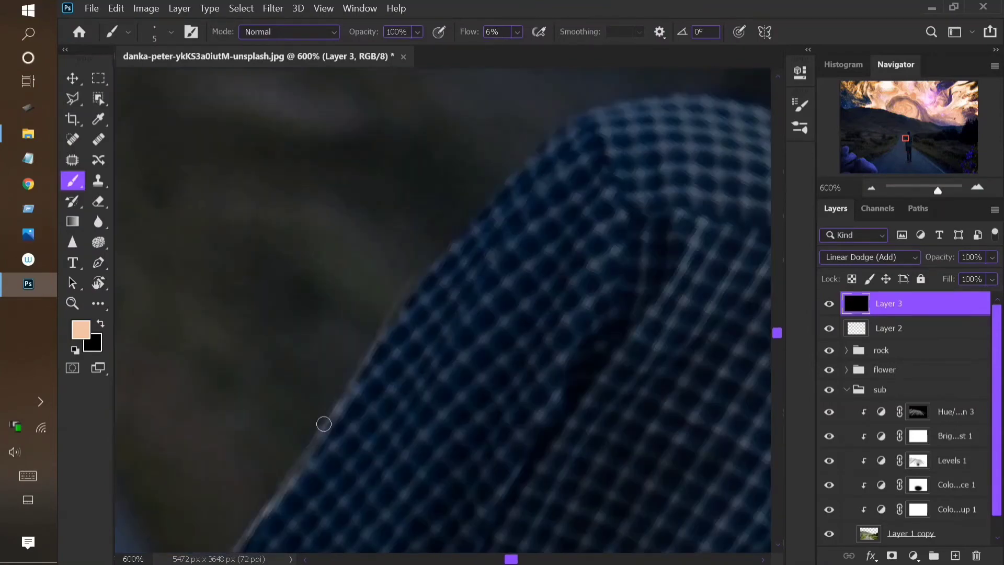
pyautogui.moveTo(323, 423)
pyautogui.mouseDown()
pyautogui.moveTo(452, 243)
pyautogui.moveTo(558, 141)
pyautogui.mouseUp()
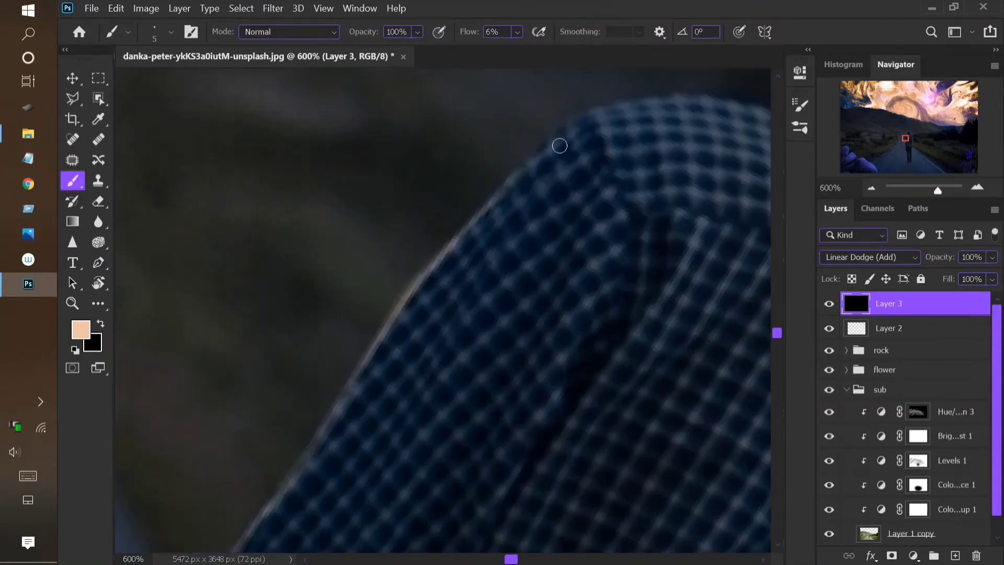
pyautogui.press('r')
pyautogui.moveTo(240, 292)
pyautogui.mouseDown()
pyautogui.moveTo(253, 399)
pyautogui.moveTo(283, 468)
pyautogui.mouseUp()
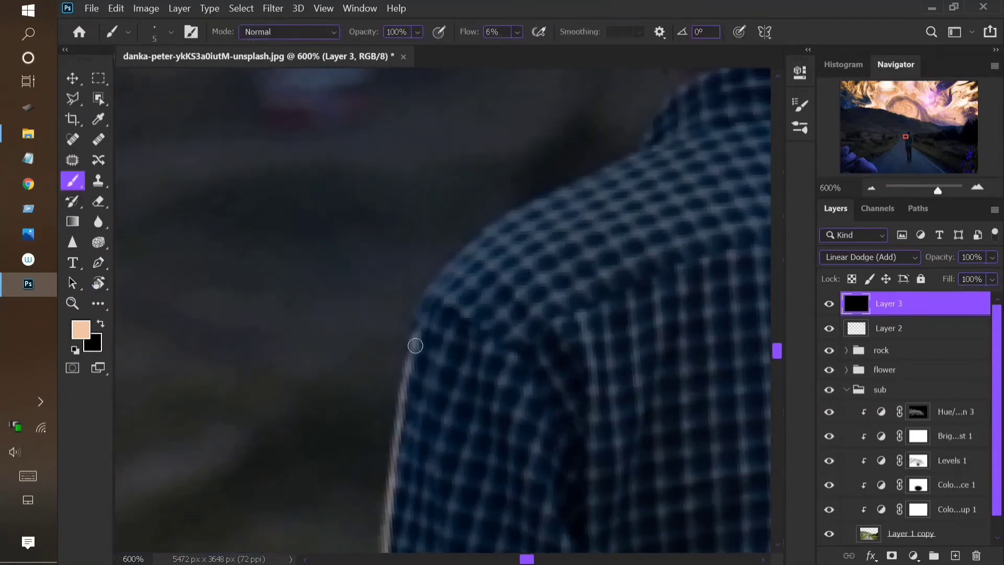
pyautogui.moveTo(415, 346)
pyautogui.mouseDown()
pyautogui.moveTo(428, 279)
pyautogui.moveTo(491, 229)
pyautogui.moveTo(649, 150)
pyautogui.moveTo(507, 229)
pyautogui.mouseUp()
# - Paint the rim light along the left side of the man's neck, hair and ear up to the cap
pyautogui.moveTo(580, 130); pyautogui.dragTo(390, 314)
pyautogui.press('r')
pyautogui.moveTo(349, 306); pyautogui.dragTo(403, 224)
pyautogui.moveTo(512, 294)
pyautogui.mouseDown()
pyautogui.moveTo(599, 149)
pyautogui.moveTo(649, 110)
pyautogui.mouseUp()
pyautogui.moveTo(649, 110); pyautogui.dragTo(430, 366)
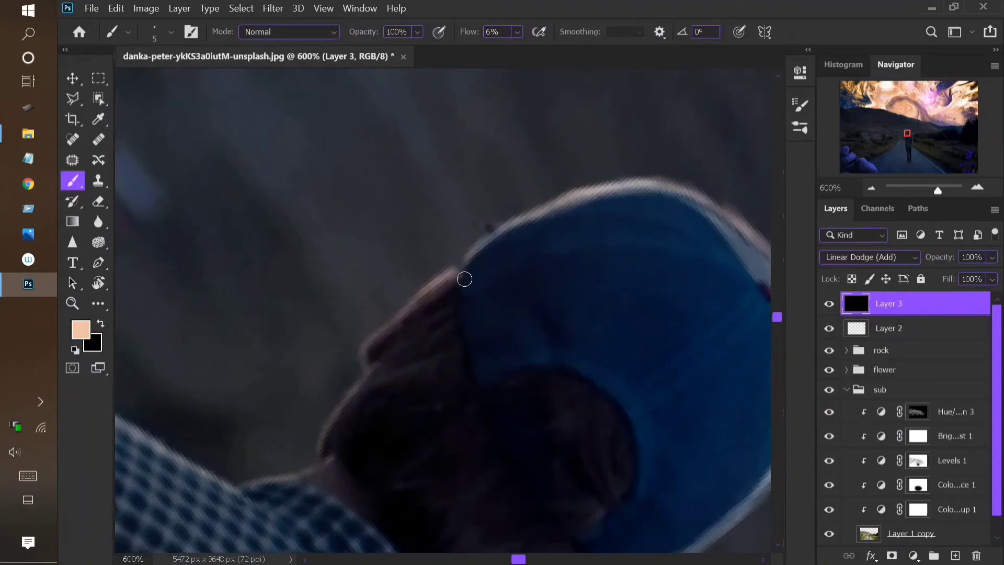
# - Add rim light to the lower edge of the cap on both sides of its opening and along the shirt collar
pyautogui.press('r')
pyautogui.moveTo(421, 258); pyautogui.dragTo(338, 337)
pyautogui.press('b')
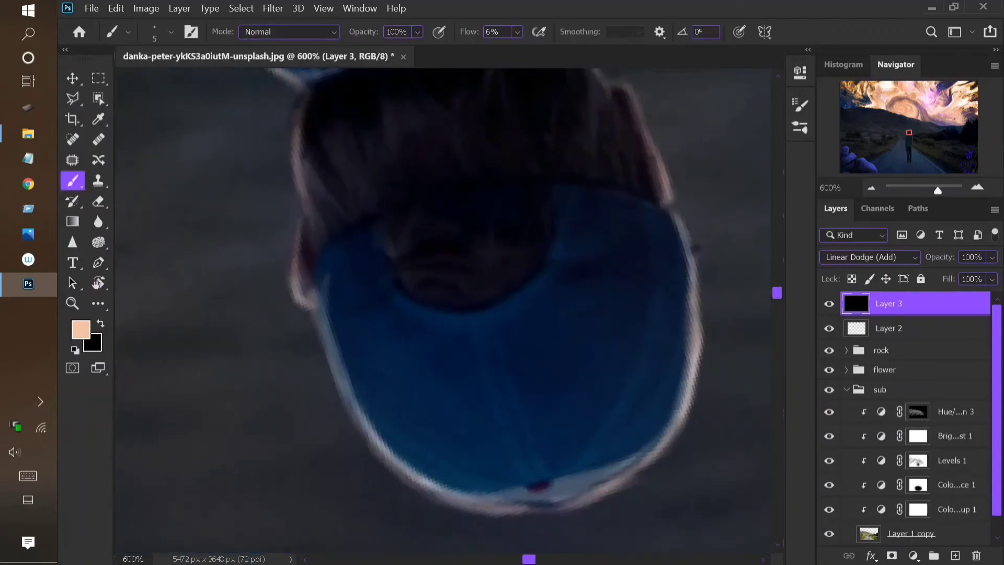
pyautogui.moveTo(349, 252); pyautogui.dragTo(369, 223)
pyautogui.moveTo(609, 197); pyautogui.dragTo(647, 216)
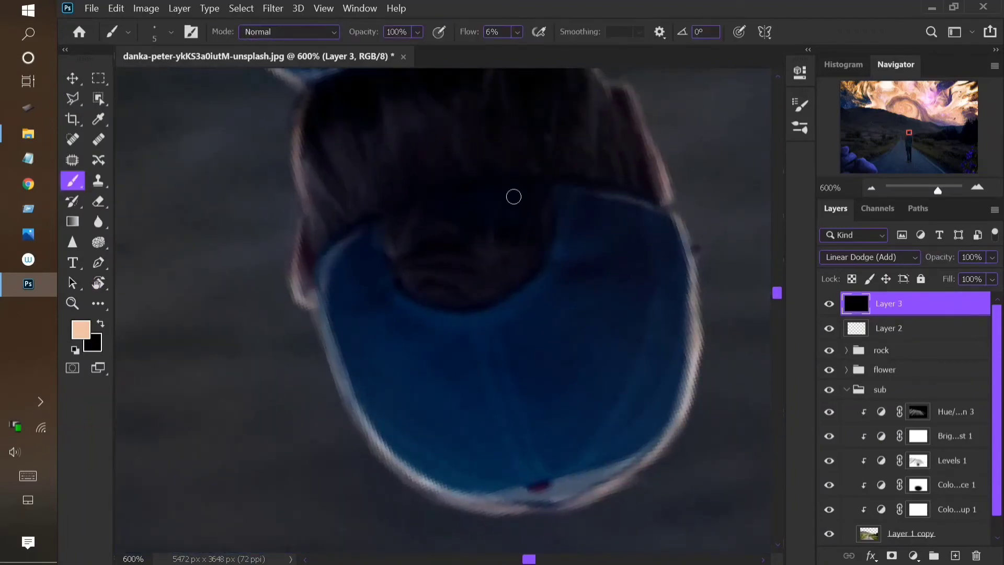
pyautogui.moveTo(315, 115); pyautogui.dragTo(325, 265)
pyautogui.moveTo(331, 226); pyautogui.dragTo(437, 193)
pyautogui.moveTo(369, 211); pyautogui.dragTo(483, 171)
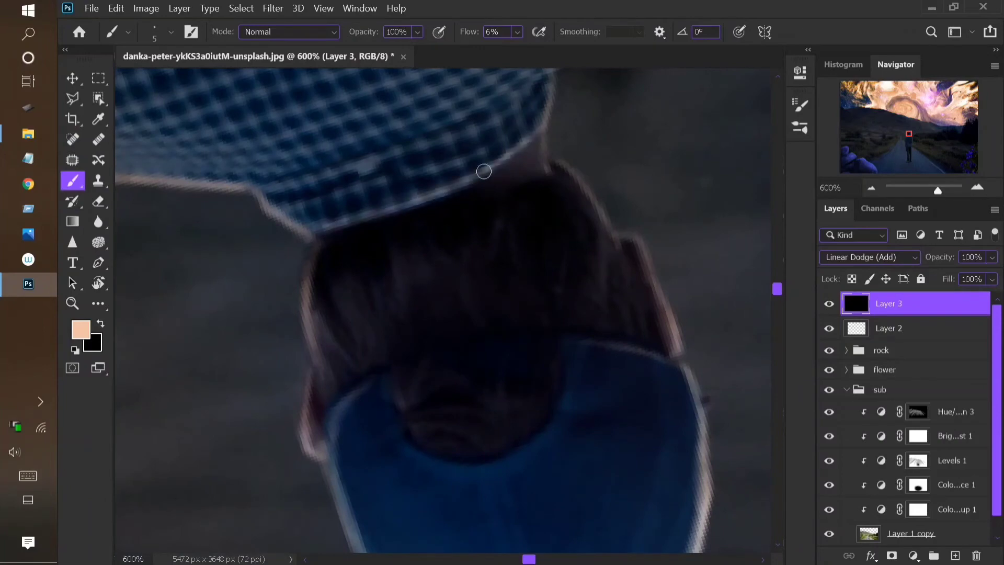
pyautogui.moveTo(305, 180)
pyautogui.mouseDown()
pyautogui.moveTo(336, 300)
pyautogui.moveTo(566, 199)
pyautogui.mouseUp()
pyautogui.moveTo(435, 260); pyautogui.dragTo(536, 211)
pyautogui.moveTo(410, 176)
pyautogui.mouseDown()
pyautogui.moveTo(529, 272)
pyautogui.moveTo(769, 164)
pyautogui.mouseUp()
# - Paint rim light on the fold and cuff edge of the man's left rolled-up sleeve
pyautogui.hotkey('ctrl', '-')
pyautogui.hotkey('ctrl', '-')
pyautogui.hotkey('ctrl', '-')
pyautogui.hotkey('ctrl', '-')
pyautogui.moveTo(460, 497); pyautogui.dragTo(423, 229)
pyautogui.hotkey('ctrl', '+')
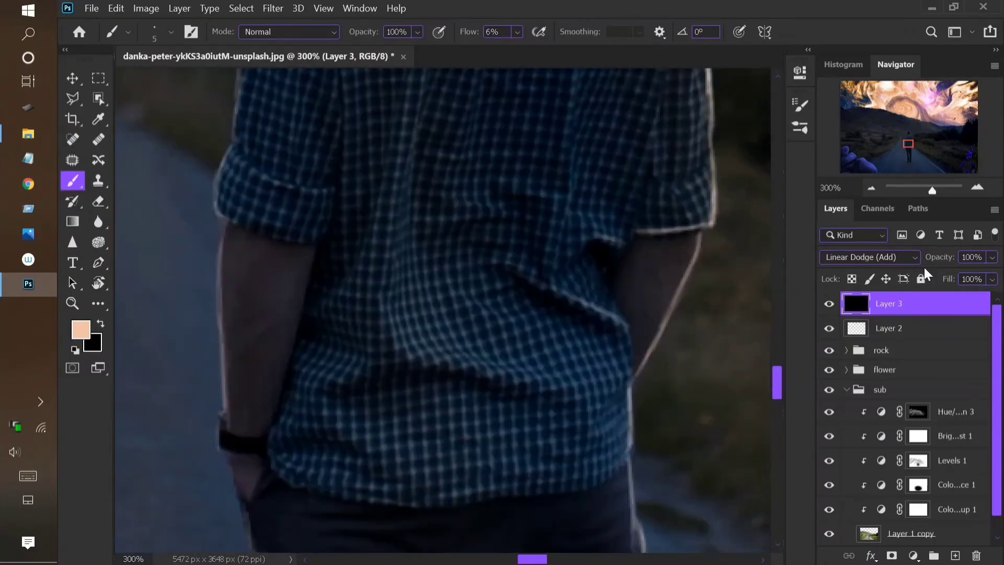
pyautogui.press('r')
pyautogui.moveTo(305, 242)
pyautogui.mouseDown()
pyautogui.moveTo(347, 202)
pyautogui.moveTo(586, 199)
pyautogui.mouseUp()
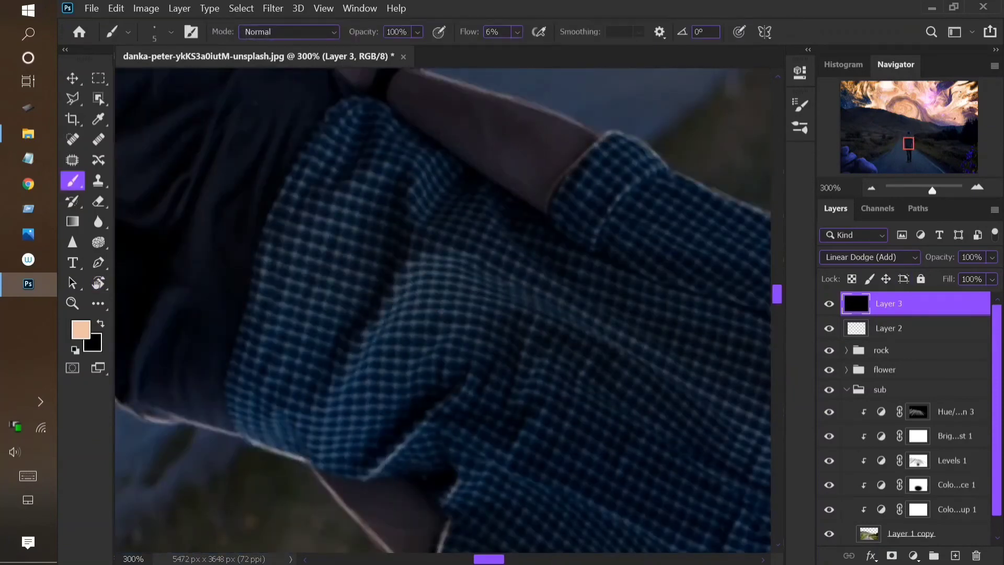
pyautogui.moveTo(656, 171); pyautogui.dragTo(601, 224)
pyautogui.press('x')
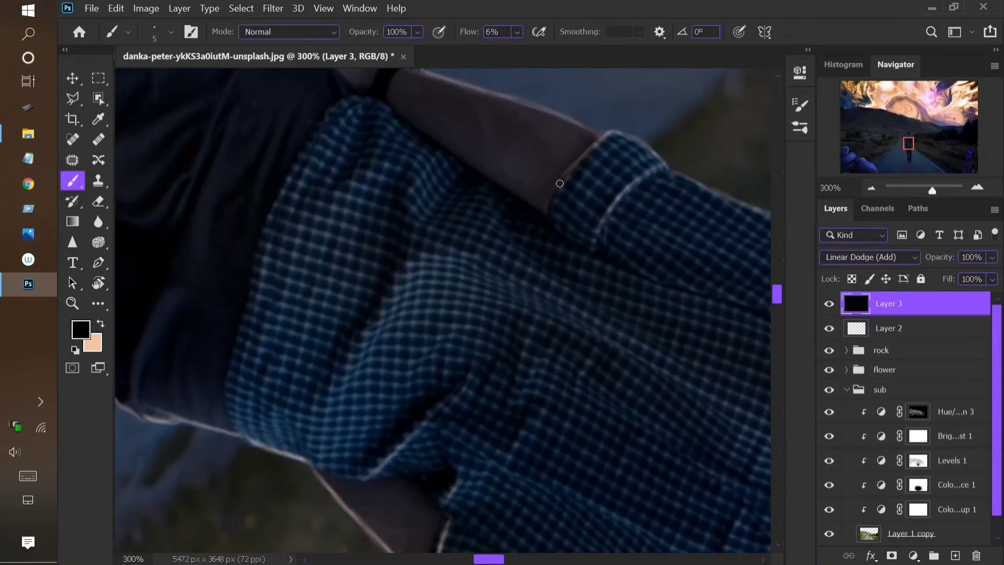
pyautogui.press('x')
pyautogui.moveTo(548, 212); pyautogui.dragTo(606, 139)
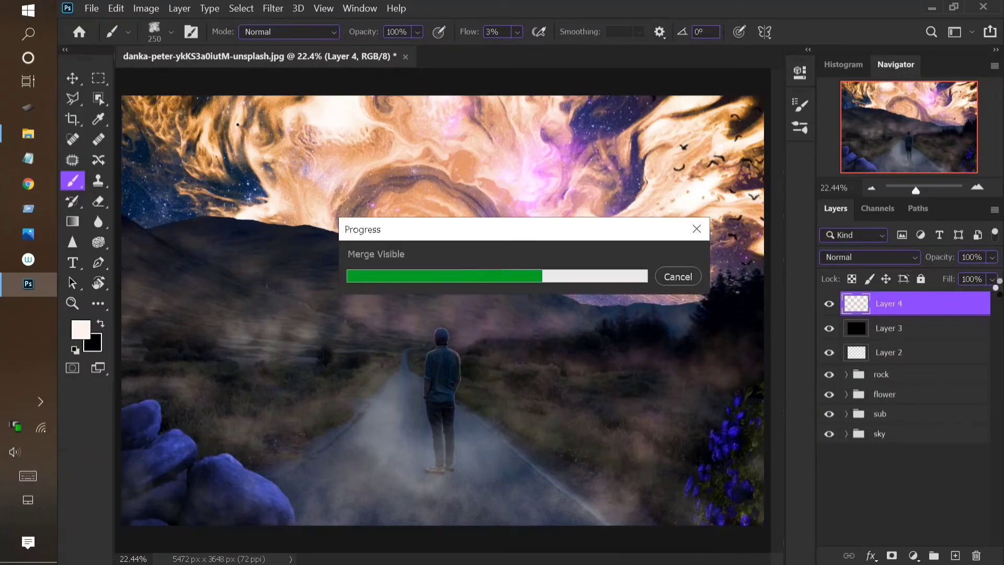
# - Start the Camera Raw Filter on the merged Layer 5 and adjust its basic white balance and tone settings
pyautogui.click(272, 8)
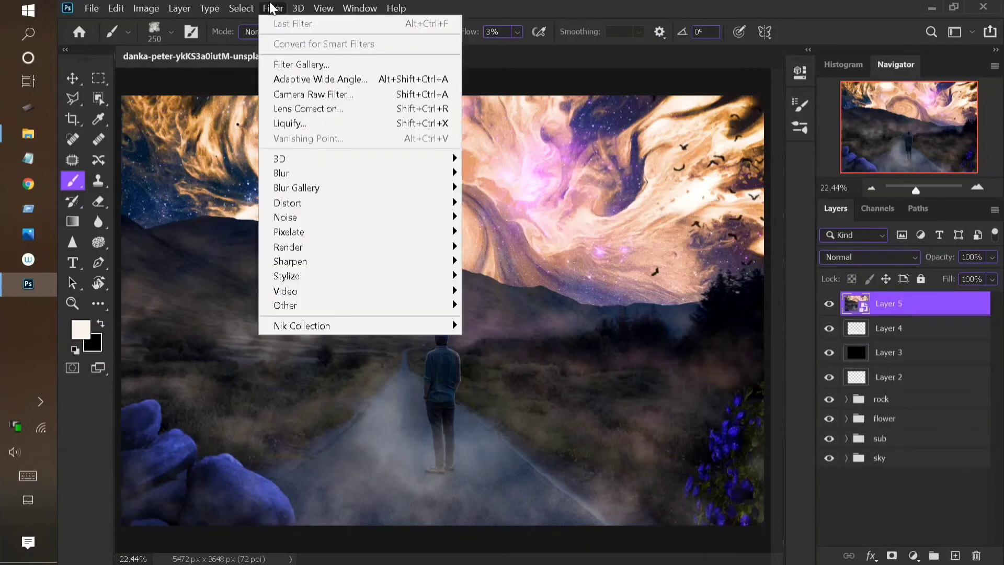
pyautogui.click(309, 95)
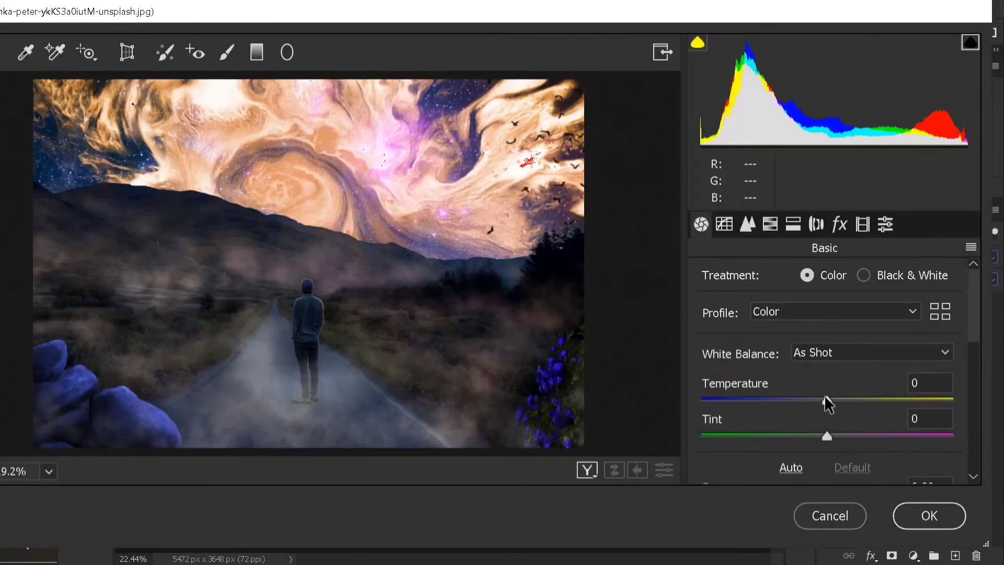
pyautogui.moveTo(825, 396); pyautogui.dragTo(845, 420)
pyautogui.scroll(-2, 889, 406)
pyautogui.scroll(-1, 832, 412)
pyautogui.scroll(-1, 816, 391)
pyautogui.scroll(-1, 827, 421)
pyautogui.scroll(-3, 846, 415)
pyautogui.scroll(-1, 829, 342)
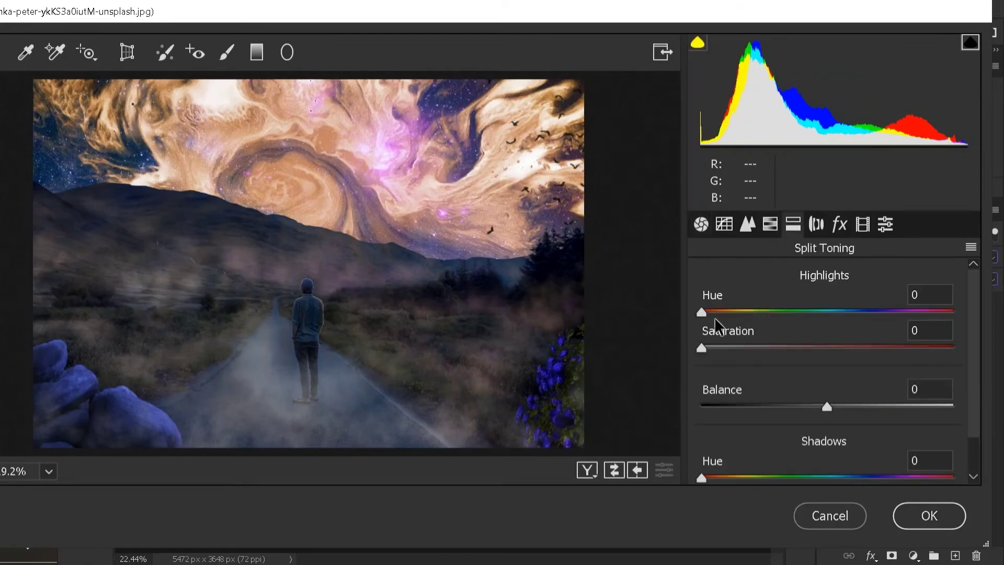
# - Try a blue Split Toning tint on the shadows with hue 216 and saturation 17
pyautogui.scroll(-2, 727, 350)
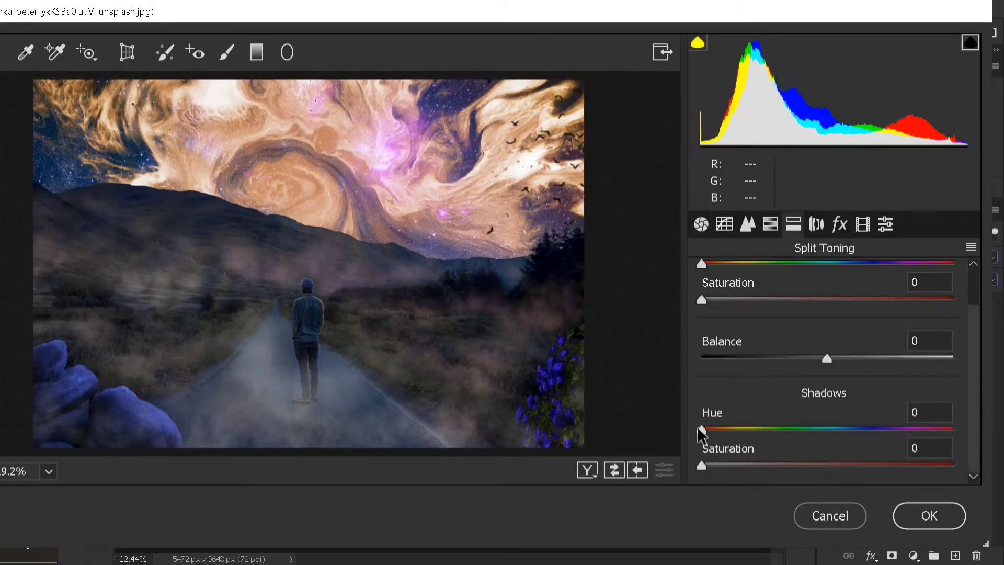
pyautogui.moveTo(701, 430); pyautogui.dragTo(843, 450)
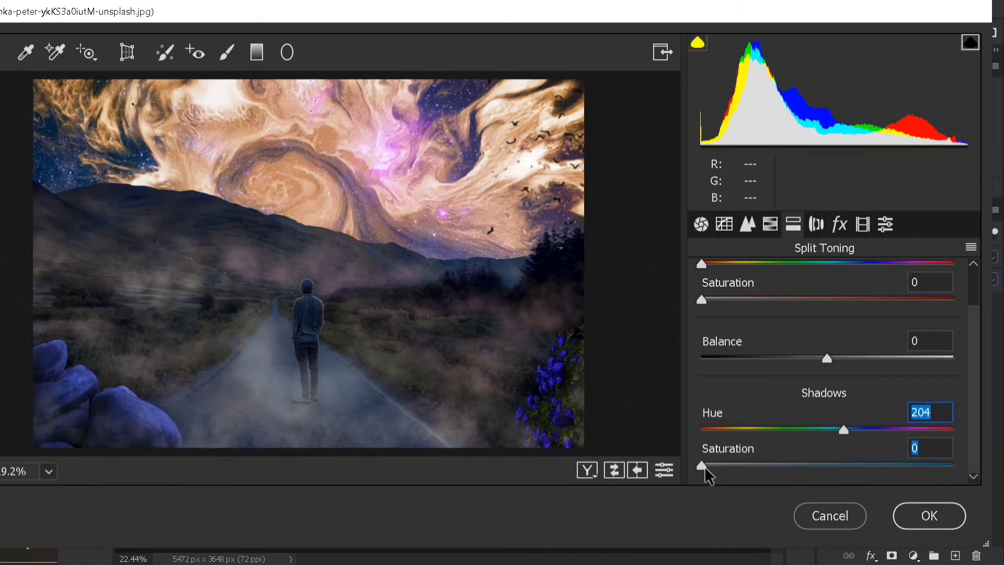
pyautogui.moveTo(704, 466); pyautogui.dragTo(745, 466)
pyautogui.moveTo(841, 431); pyautogui.dragTo(851, 430)
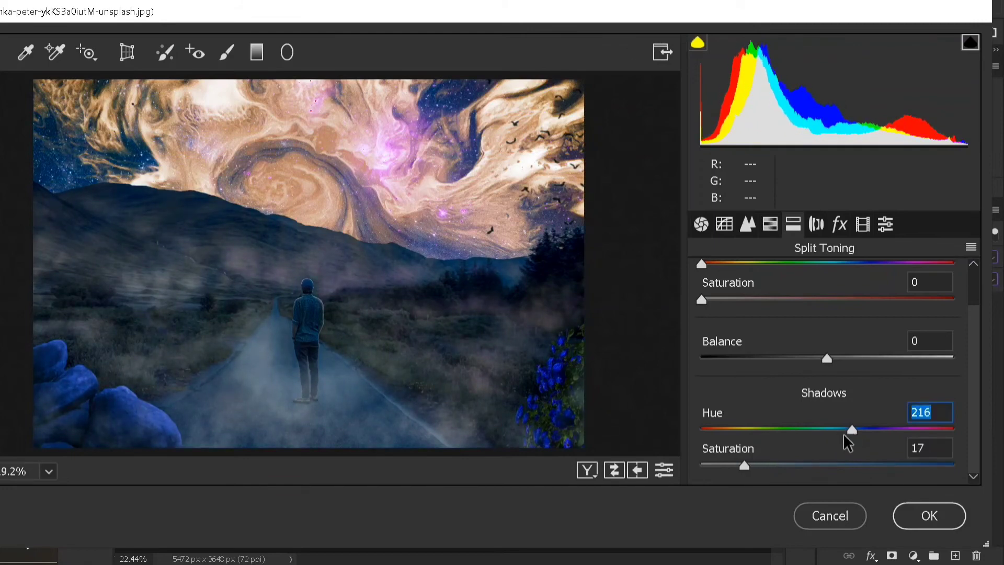
pyautogui.moveTo(741, 464); pyautogui.dragTo(663, 463)
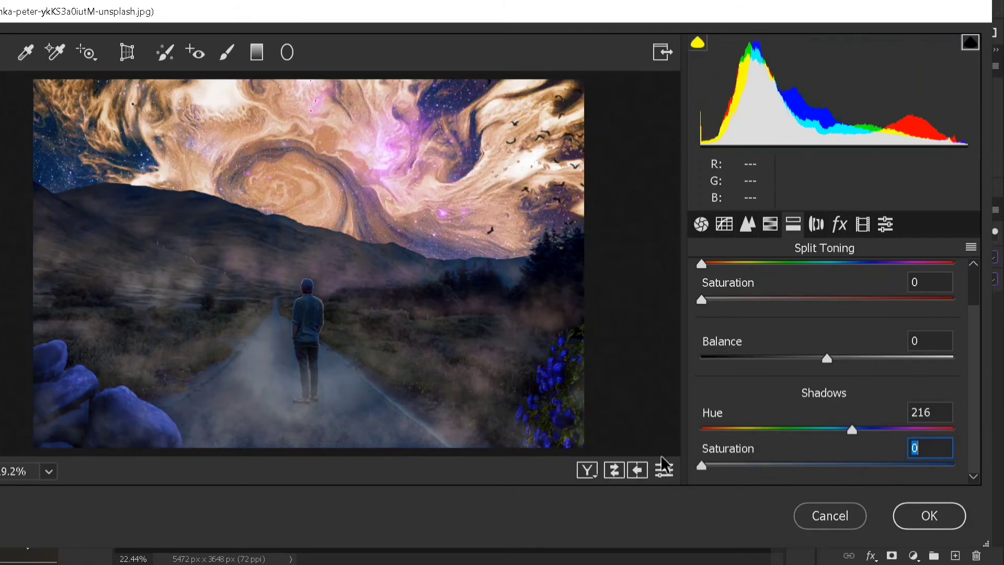
# - Set Split Toning shadows to hue 27 and saturation 15, and highlights to hue 45 and saturation 11
pyautogui.moveTo(852, 431); pyautogui.dragTo(719, 430)
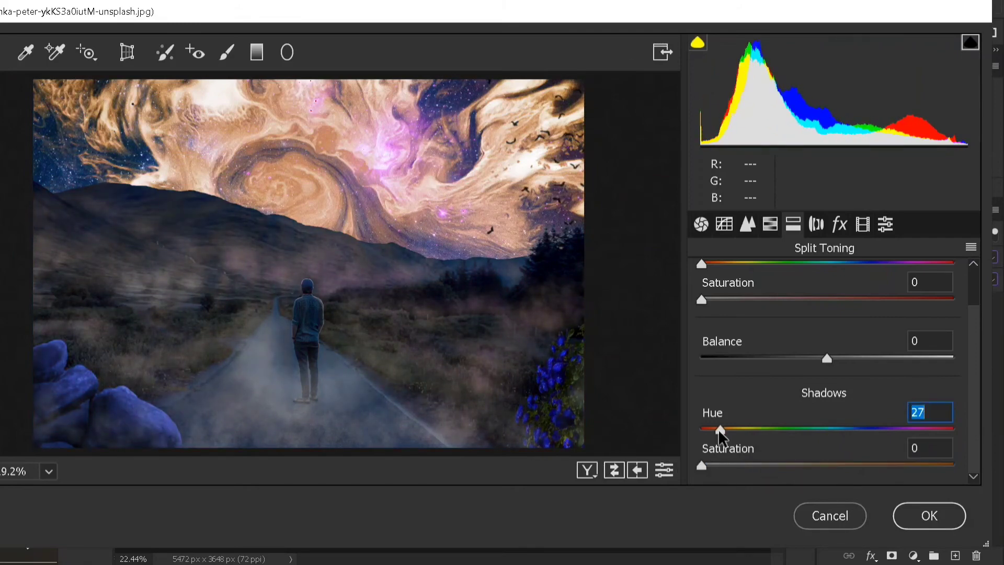
pyautogui.moveTo(702, 464); pyautogui.dragTo(670, 470)
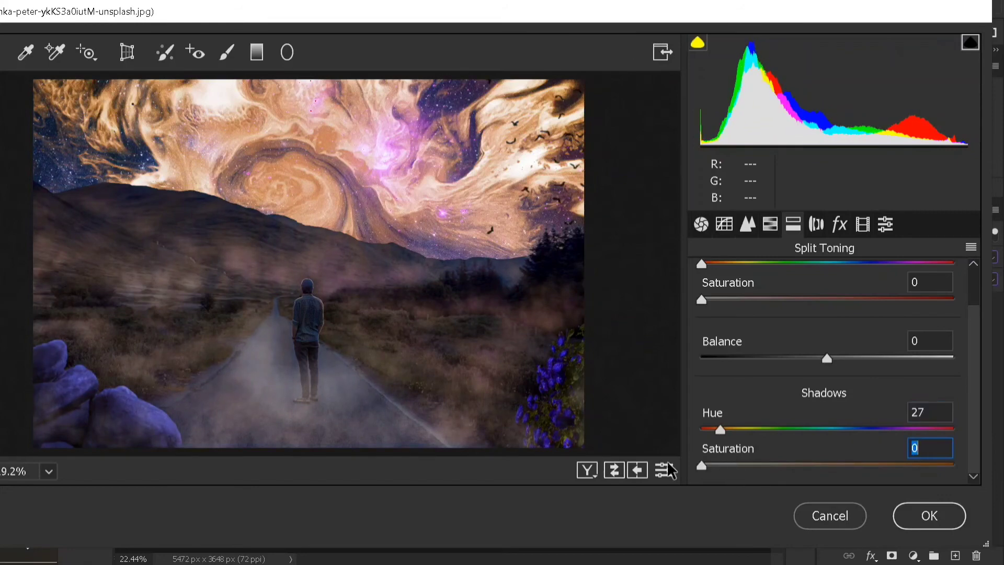
pyautogui.click(721, 432)
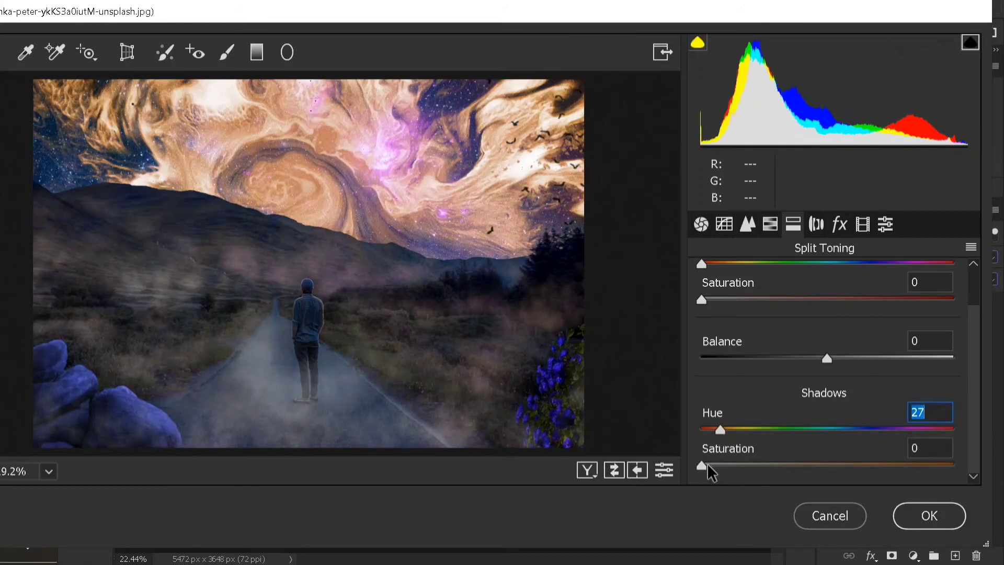
pyautogui.moveTo(701, 465); pyautogui.dragTo(740, 467)
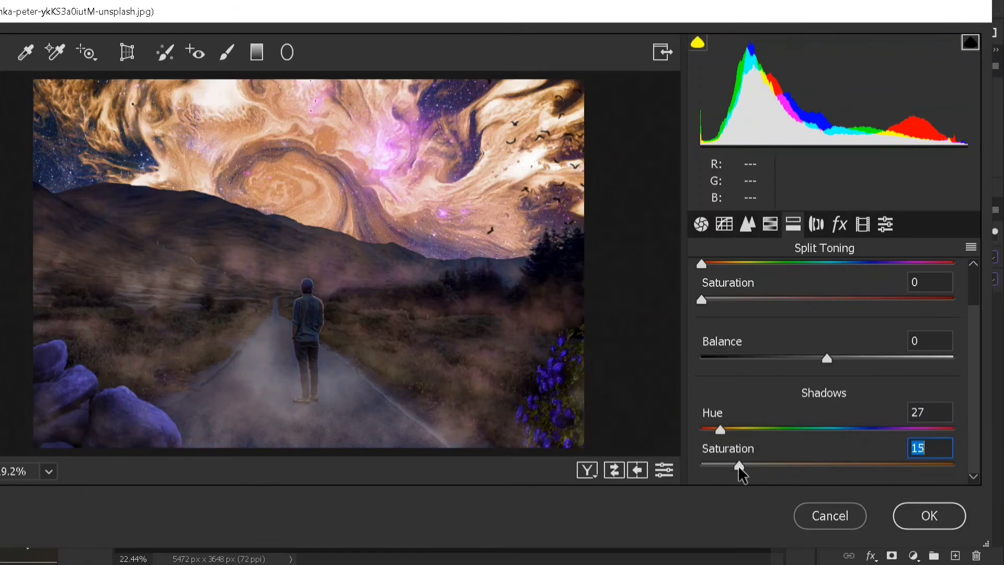
pyautogui.scroll(2, 793, 387)
pyautogui.moveTo(701, 312); pyautogui.dragTo(733, 311)
pyautogui.moveTo(701, 347); pyautogui.dragTo(729, 348)
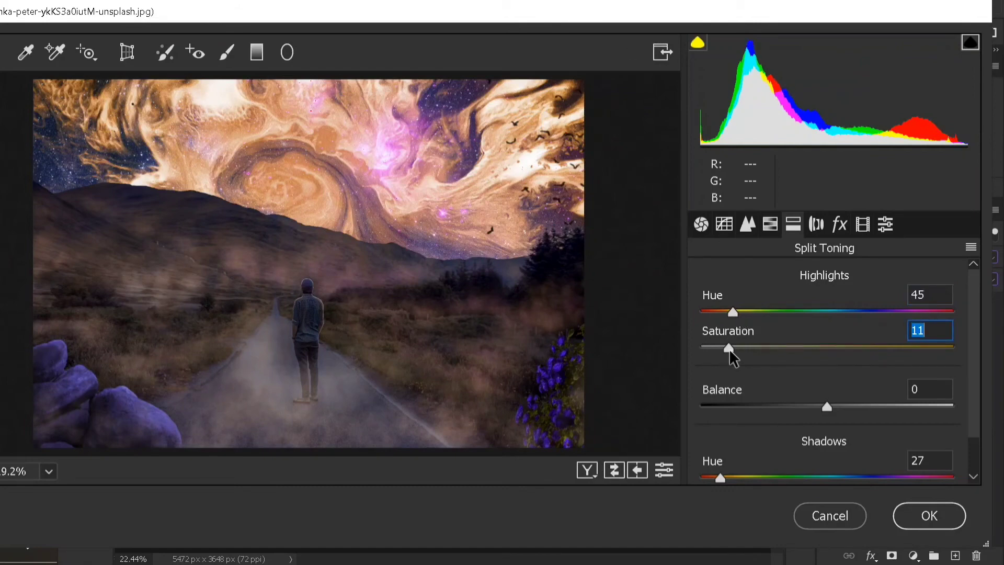
# - Calibrate the primaries: raise red saturation, red hue +13, green hue +13 and saturation -18, blue hue -18 and saturation -6
pyautogui.hotkey('ctrl', 'alt', '8')
pyautogui.scroll(-1, 837, 382)
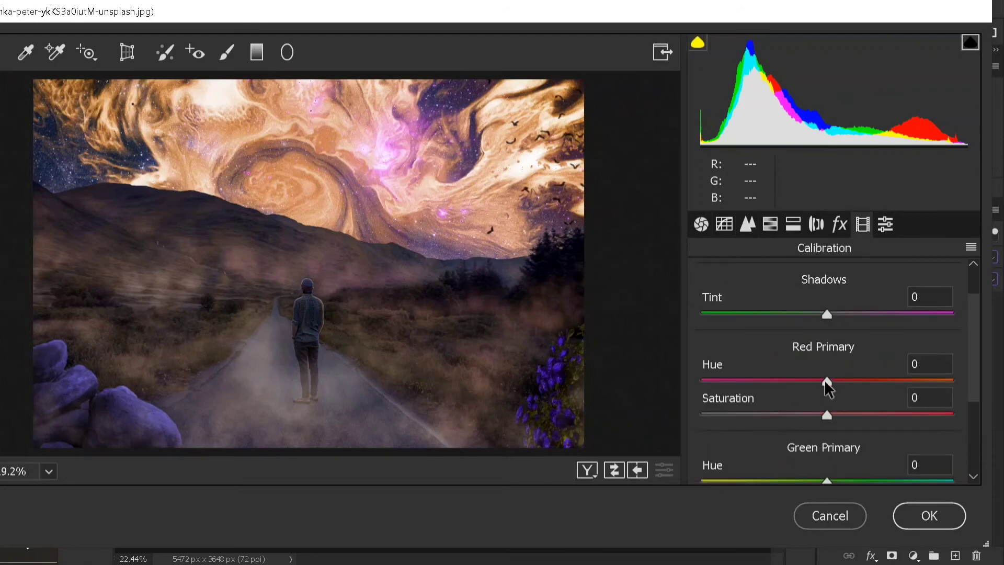
pyautogui.moveTo(827, 381)
pyautogui.mouseDown()
pyautogui.moveTo(858, 381)
pyautogui.moveTo(842, 380)
pyautogui.mouseUp()
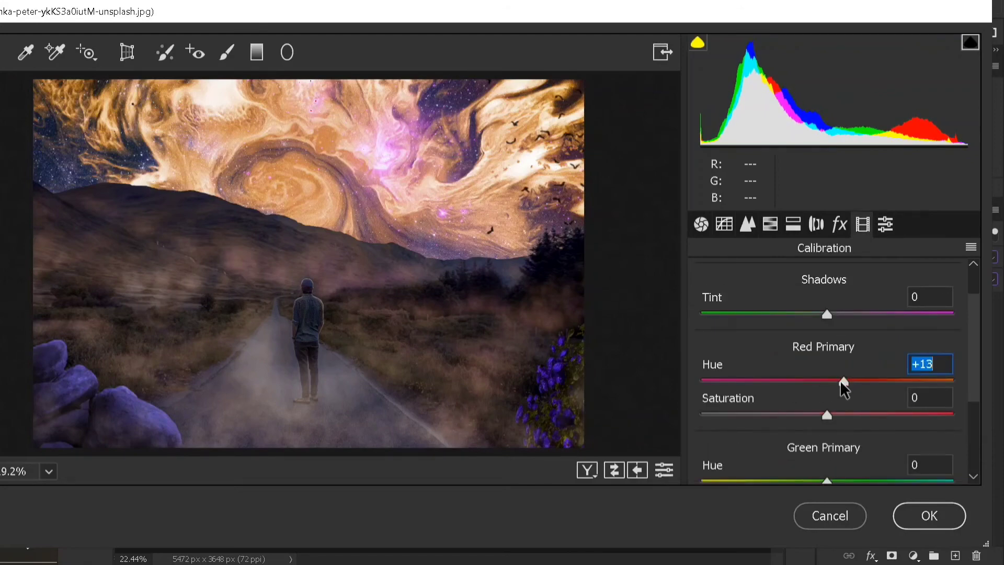
pyautogui.moveTo(828, 413); pyautogui.dragTo(843, 414)
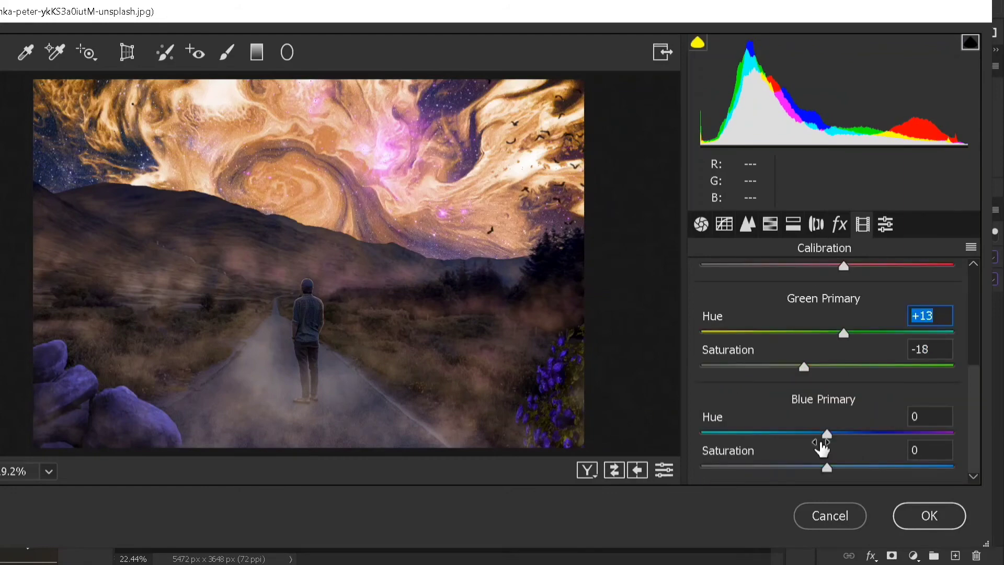
pyautogui.moveTo(826, 435); pyautogui.dragTo(804, 433)
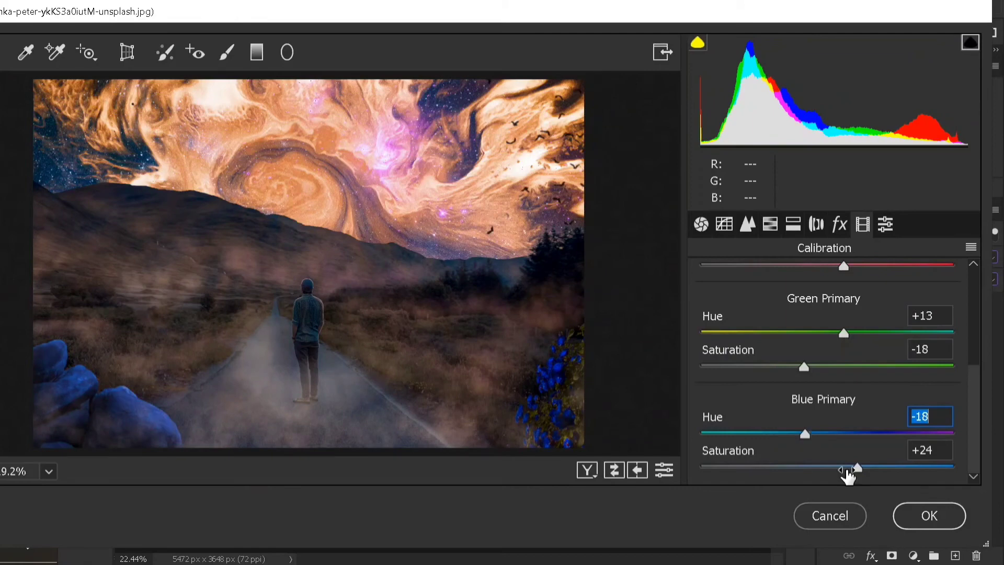
pyautogui.moveTo(856, 467); pyautogui.dragTo(811, 462)
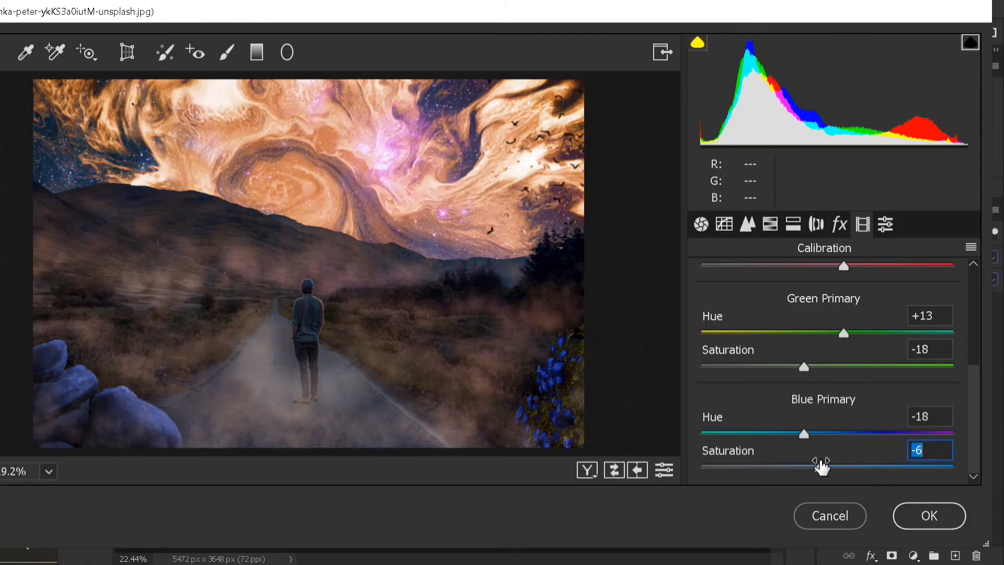
# - Darken the image edges with a Highlight Priority vignette amount of -38
pyautogui.click(840, 224)
pyautogui.moveTo(826, 354); pyautogui.dragTo(779, 354)
pyautogui.scroll(-1, 837, 445)
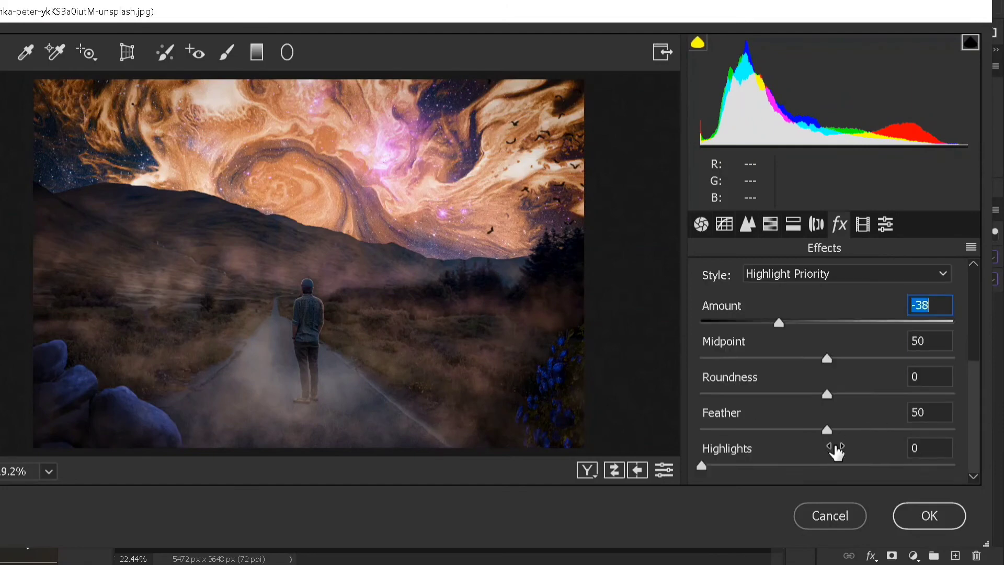
# - Add a radial filter around the man with Texture +6, Clarity +3 and Dehaze +4, and apply the Camera Raw grading
pyautogui.click(287, 52)
pyautogui.moveTo(284, 214); pyautogui.dragTo(345, 334)
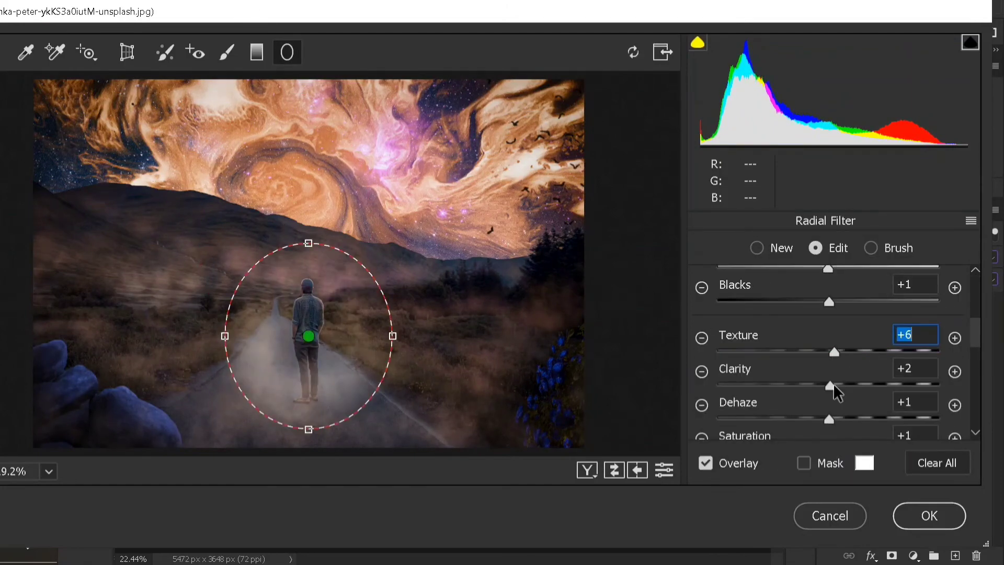
pyautogui.moveTo(834, 386); pyautogui.dragTo(836, 416)
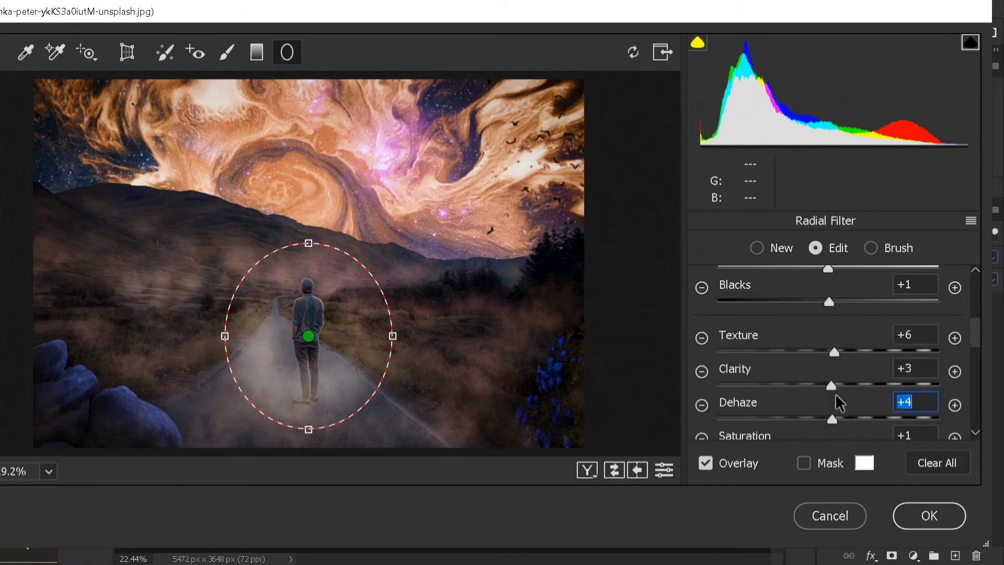
pyautogui.scroll(-1, 835, 393)
pyautogui.scroll(-1, 827, 419)
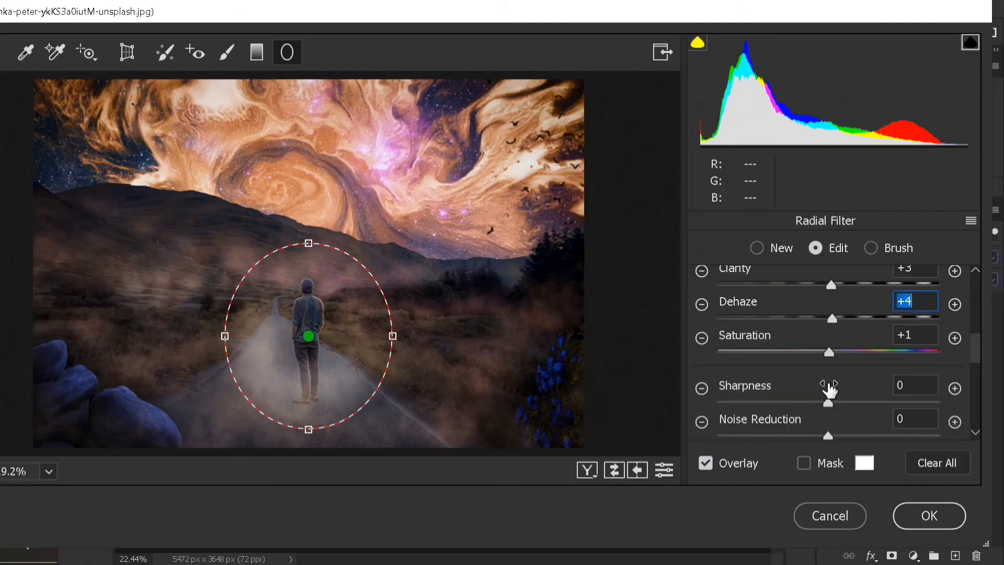
pyautogui.scroll(-3, 824, 400)
pyautogui.click(925, 517)
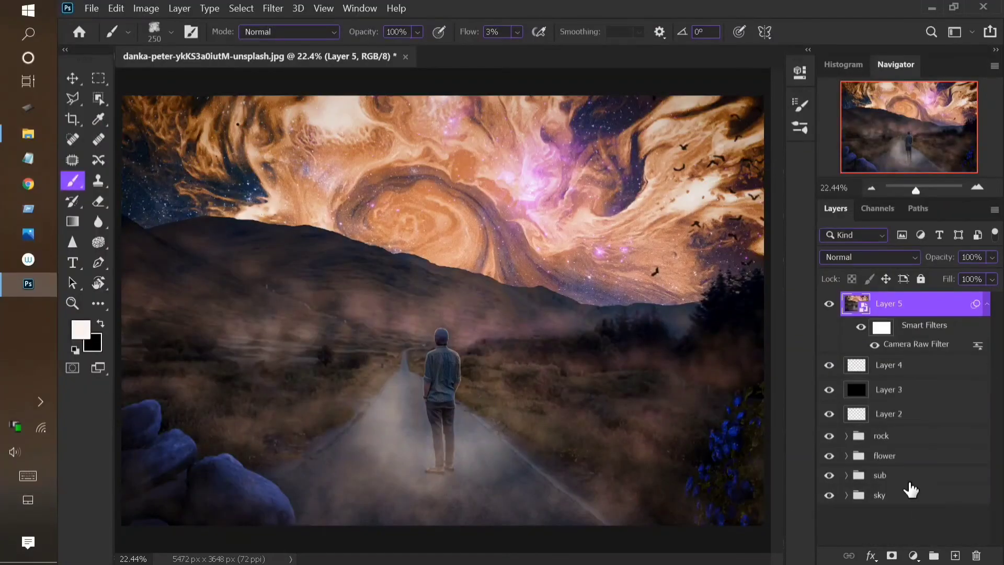
# - Apply an 18 px Iris Blur to Layer 5 with a wide ellipse that keeps the man and road in focus
pyautogui.click(274, 9)
pyautogui.moveTo(333, 173)
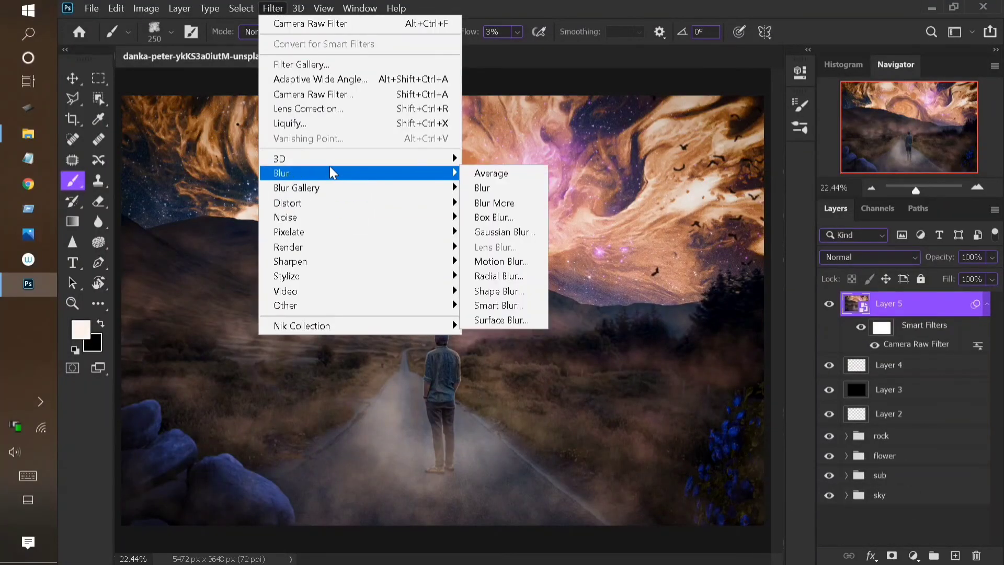
pyautogui.moveTo(400, 190)
pyautogui.click(487, 190)
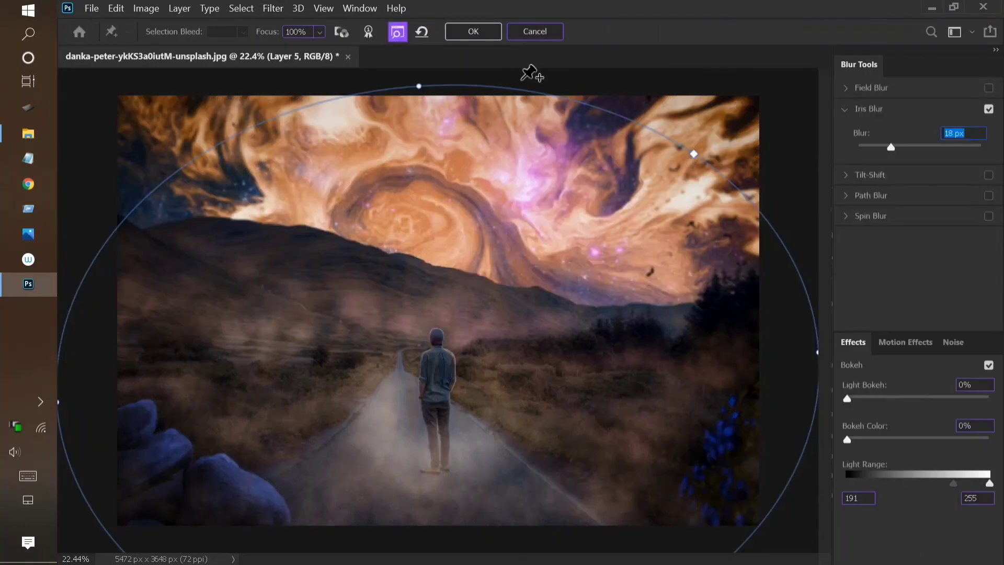
pyautogui.click(474, 31)
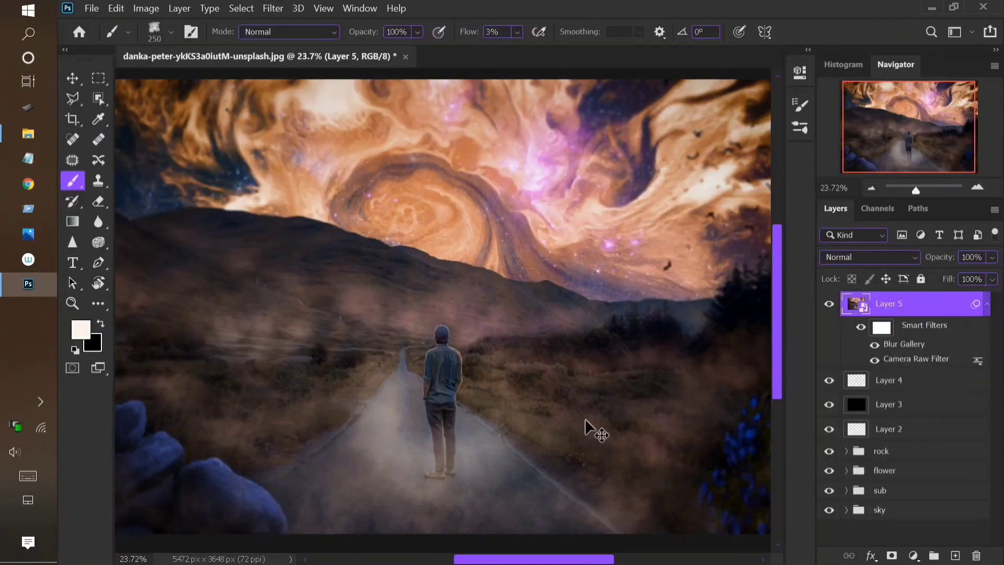
# - Duplicate Layer 5, desaturate the copy and run the High Pass filter on it for sharpening
pyautogui.hotkey('ctrl', 'j')
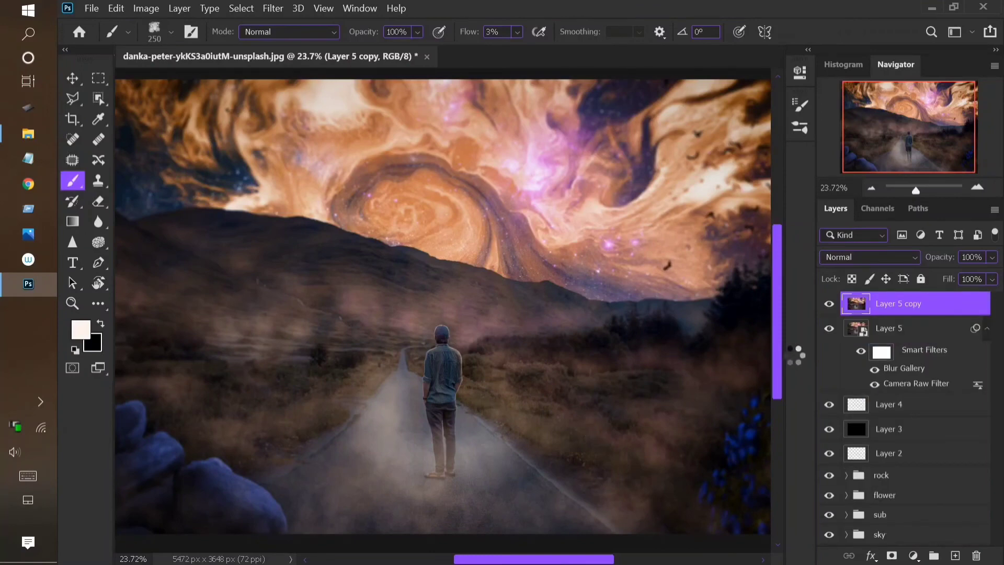
pyautogui.hotkey('ctrl', 'shift', 'u')
pyautogui.click(274, 7)
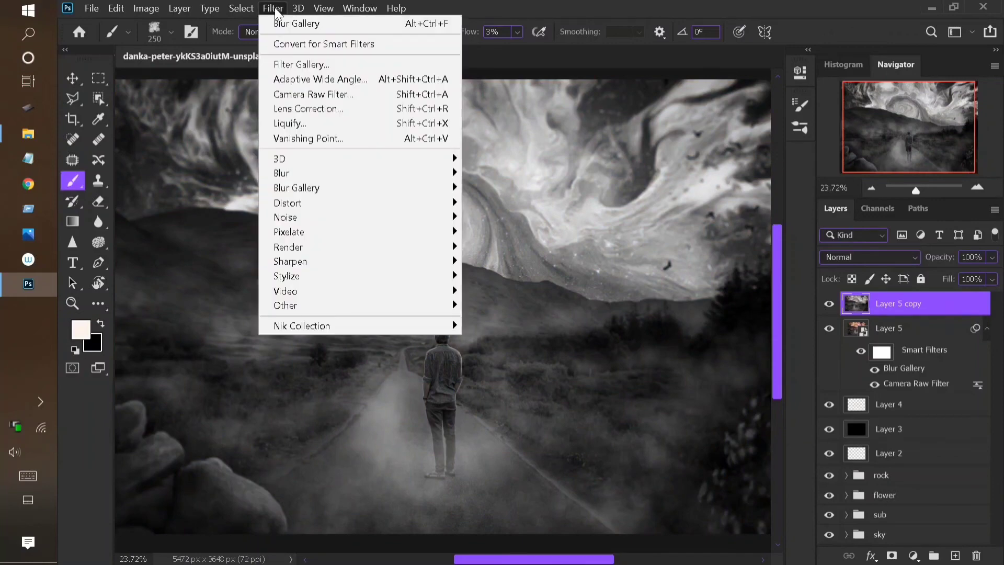
pyautogui.moveTo(320, 305)
pyautogui.click(485, 322)
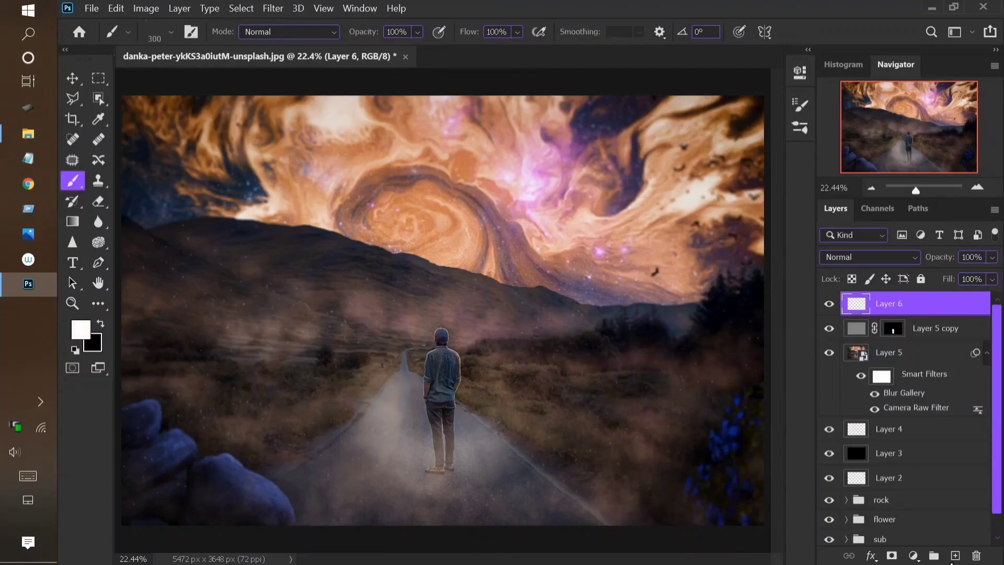
# - Add a new particle layer above Layer 6 and give it an Outer Glow in pink (#ba729b) sampled from the nebula
pyautogui.click(956, 556)
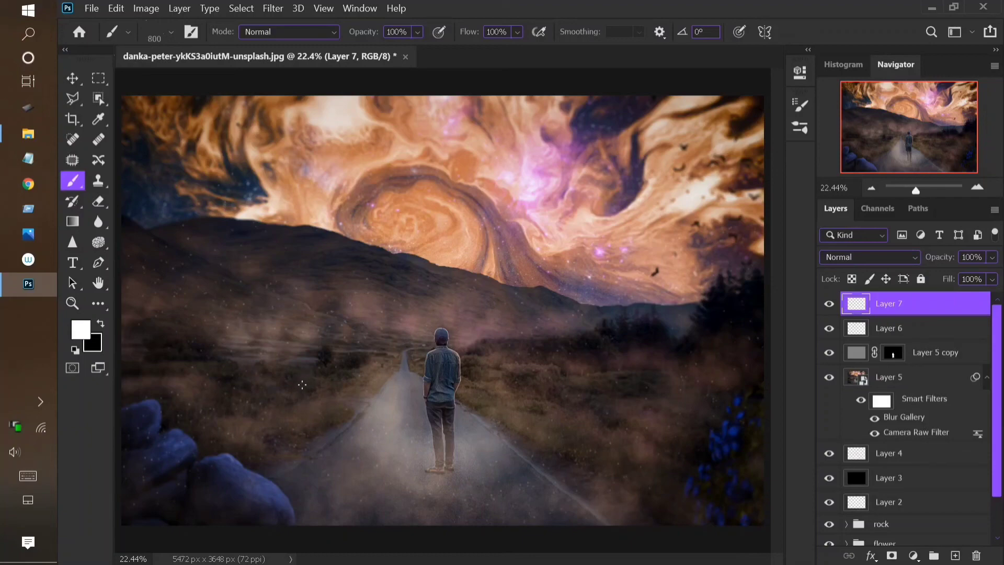
pyautogui.click(72, 78)
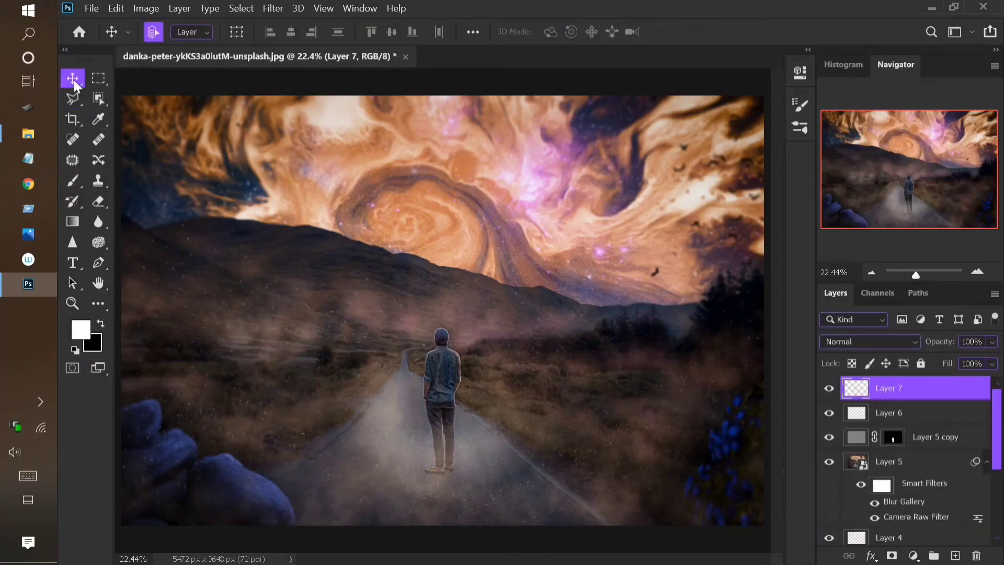
pyautogui.rightClick(921, 392)
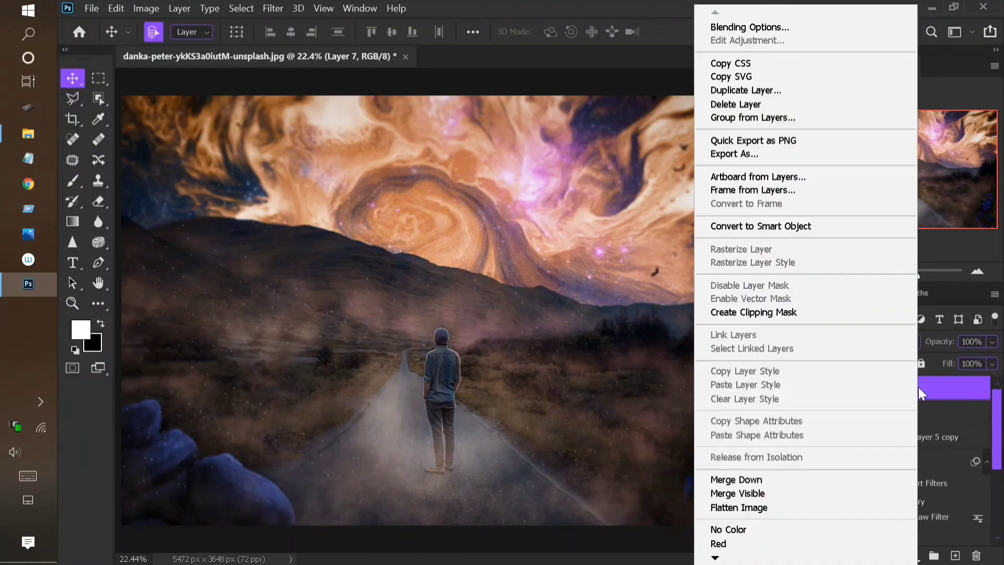
pyautogui.click(745, 27)
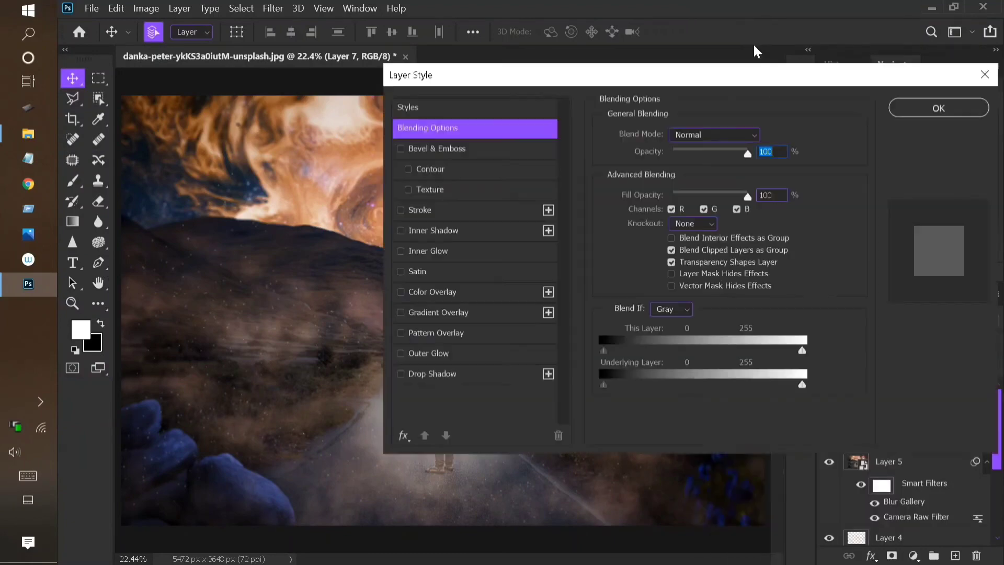
pyautogui.click(404, 354)
pyautogui.click(488, 349)
pyautogui.click(639, 193)
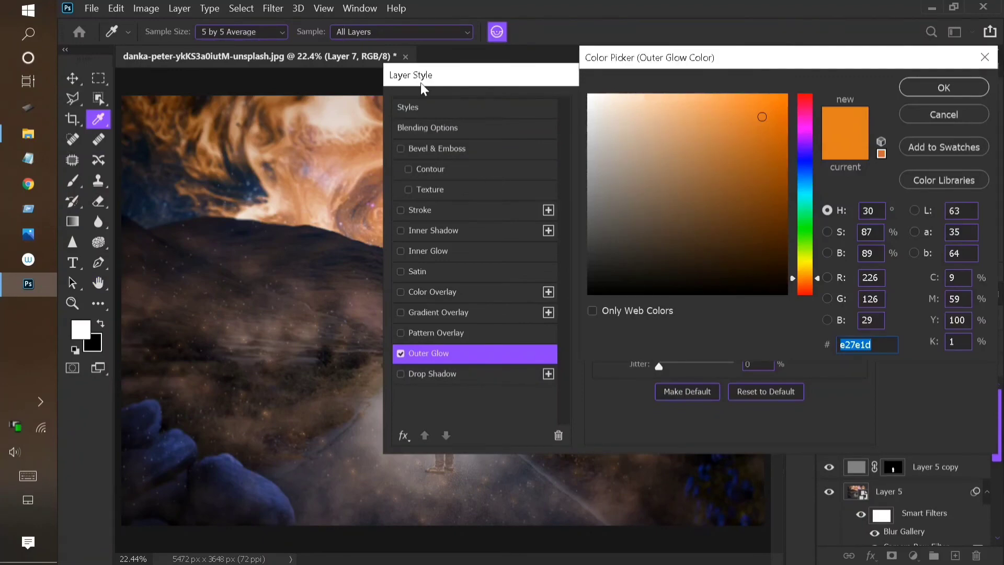
pyautogui.click(374, 203)
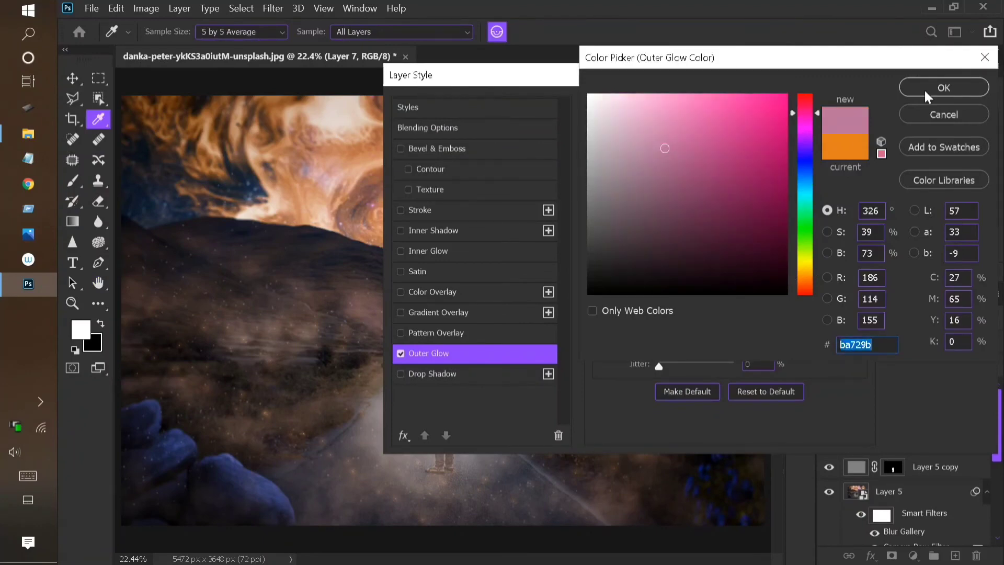
pyautogui.click(944, 87)
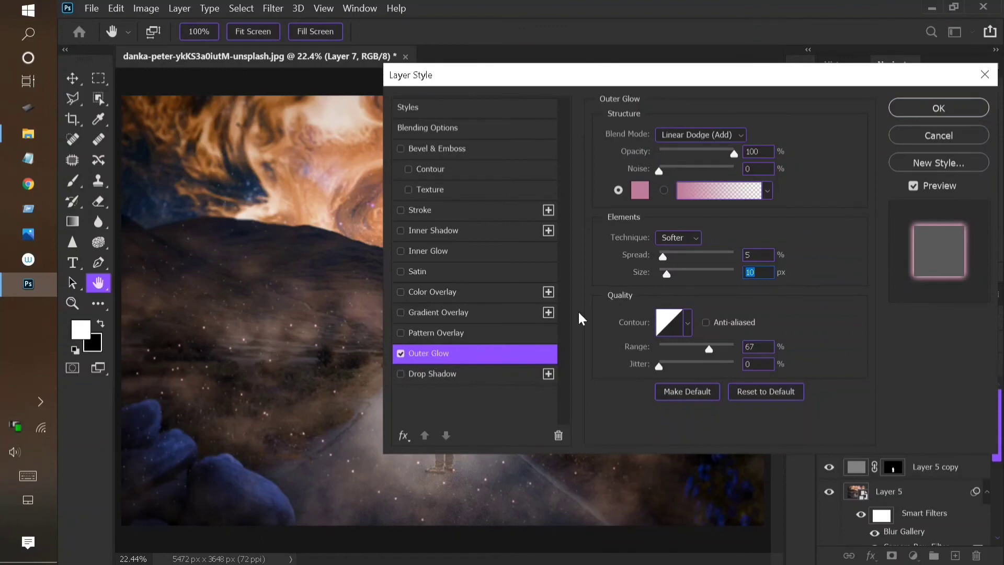
# - Add a Drop Shadow to Layer 7 in a pink sampled from the nebula, with 0% spread and 90 px size, and apply the layer style
pyautogui.click(462, 376)
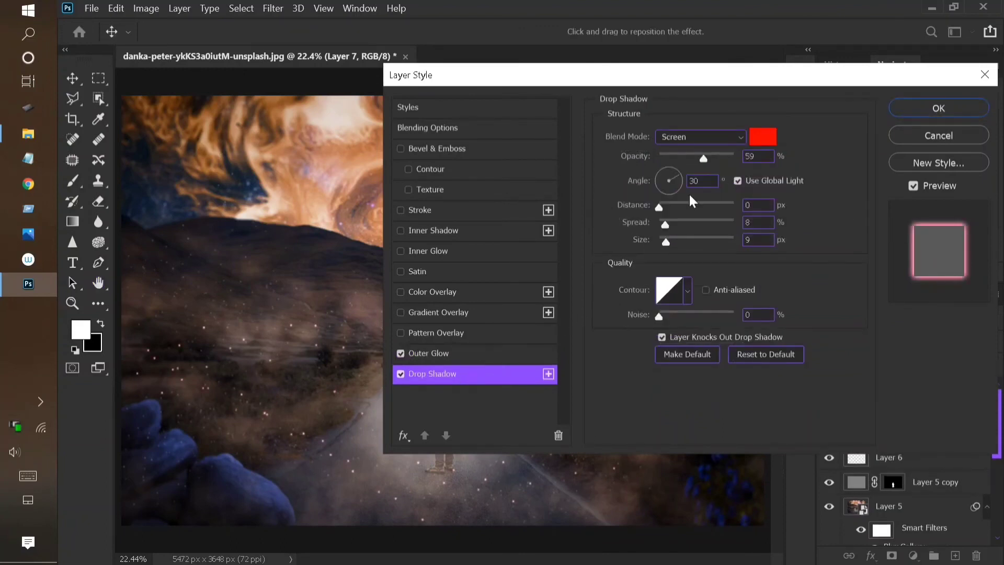
pyautogui.click(762, 134)
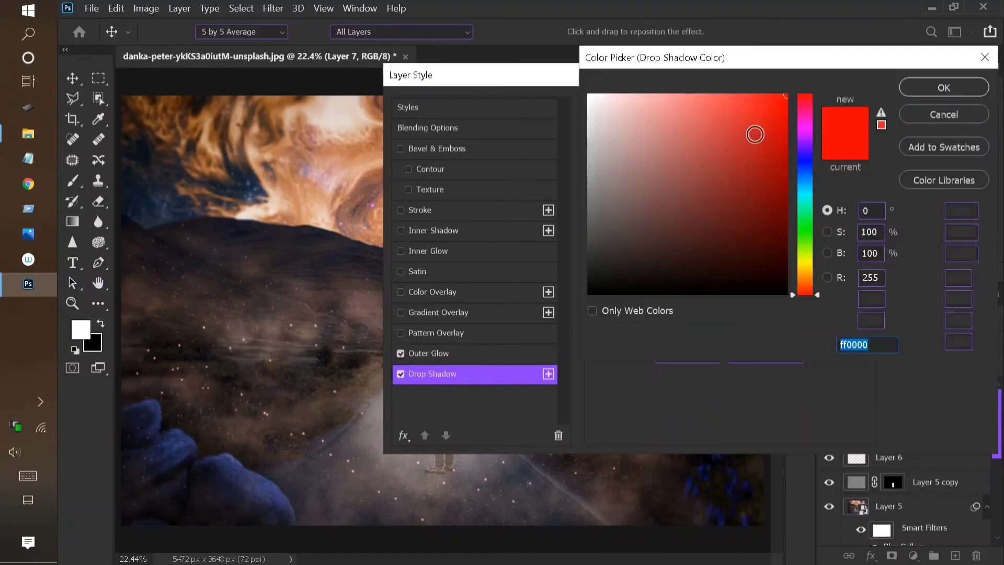
pyautogui.click(381, 200)
pyautogui.click(942, 84)
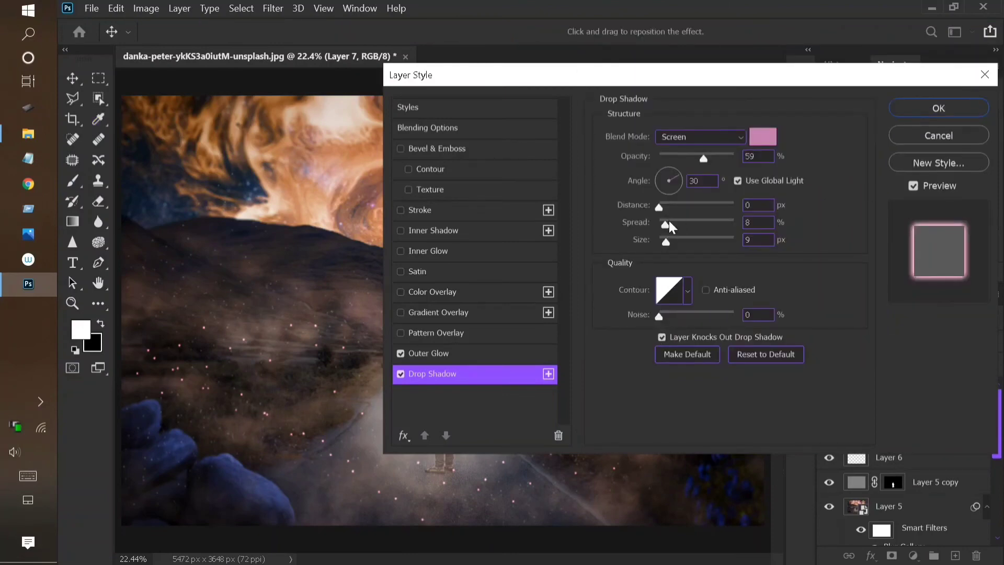
pyautogui.moveTo(667, 222); pyautogui.dragTo(692, 237)
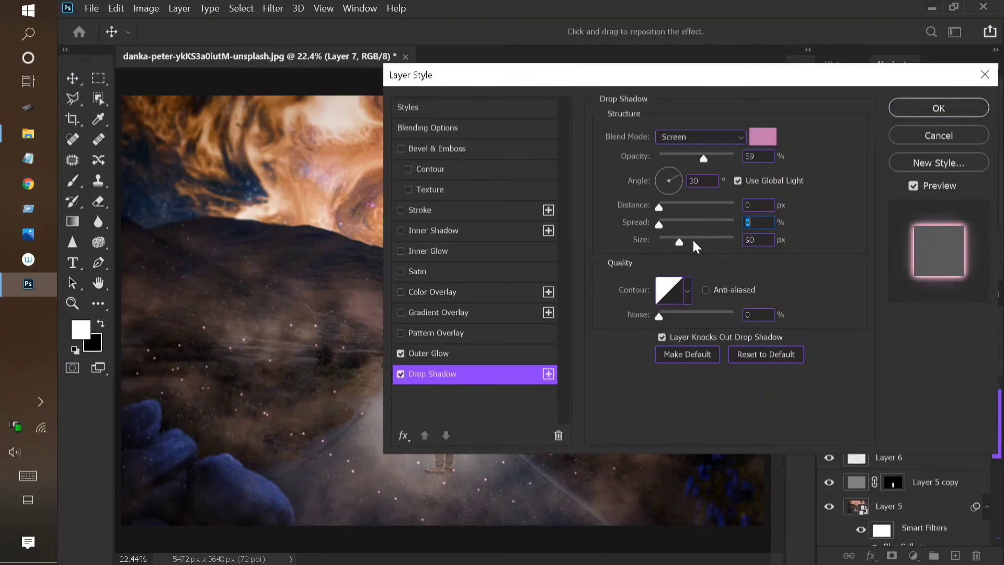
pyautogui.click(914, 106)
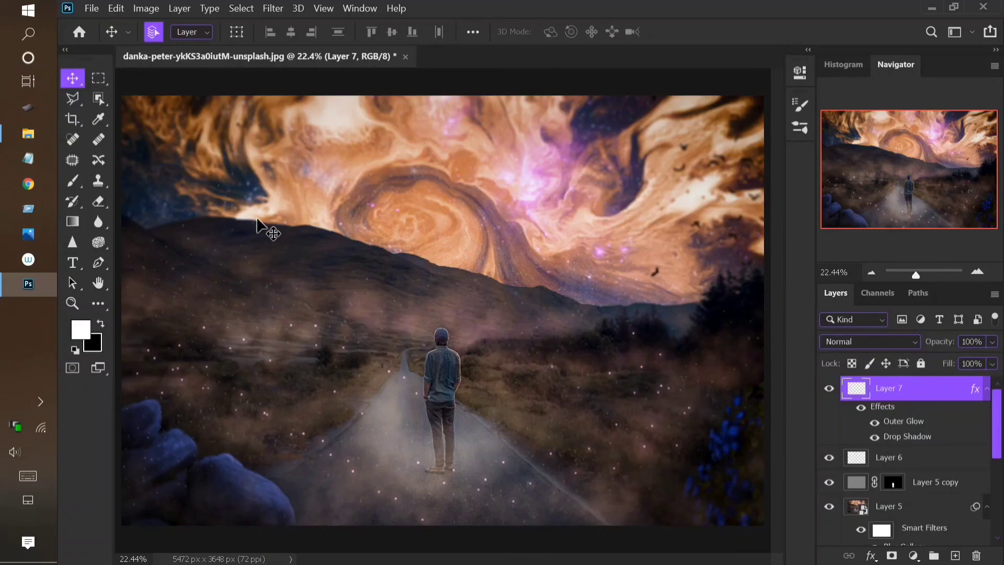
# - Start erasing on Layer 7 with the Eraser, using a soft 200 px brush at 11% flow
pyautogui.press('e')
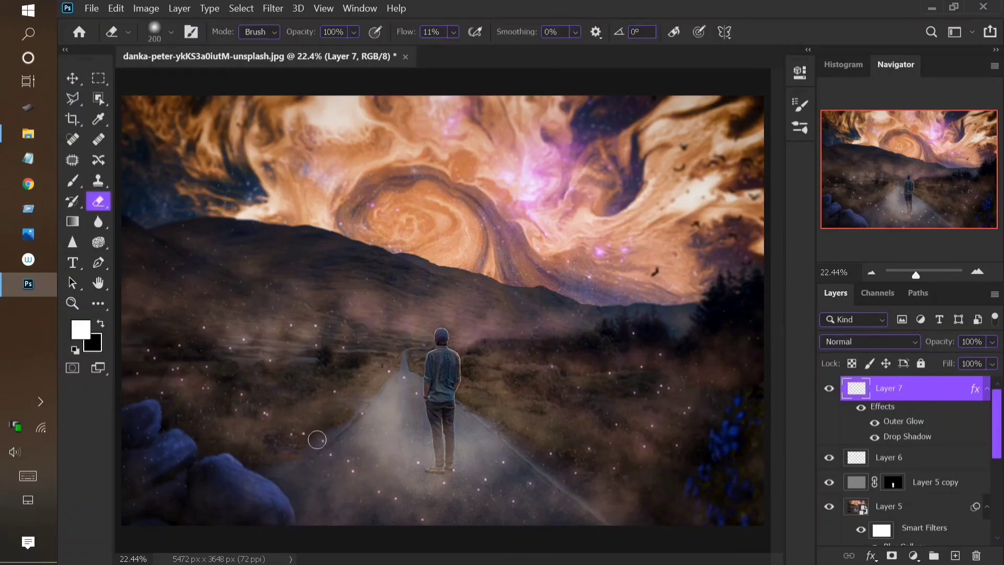